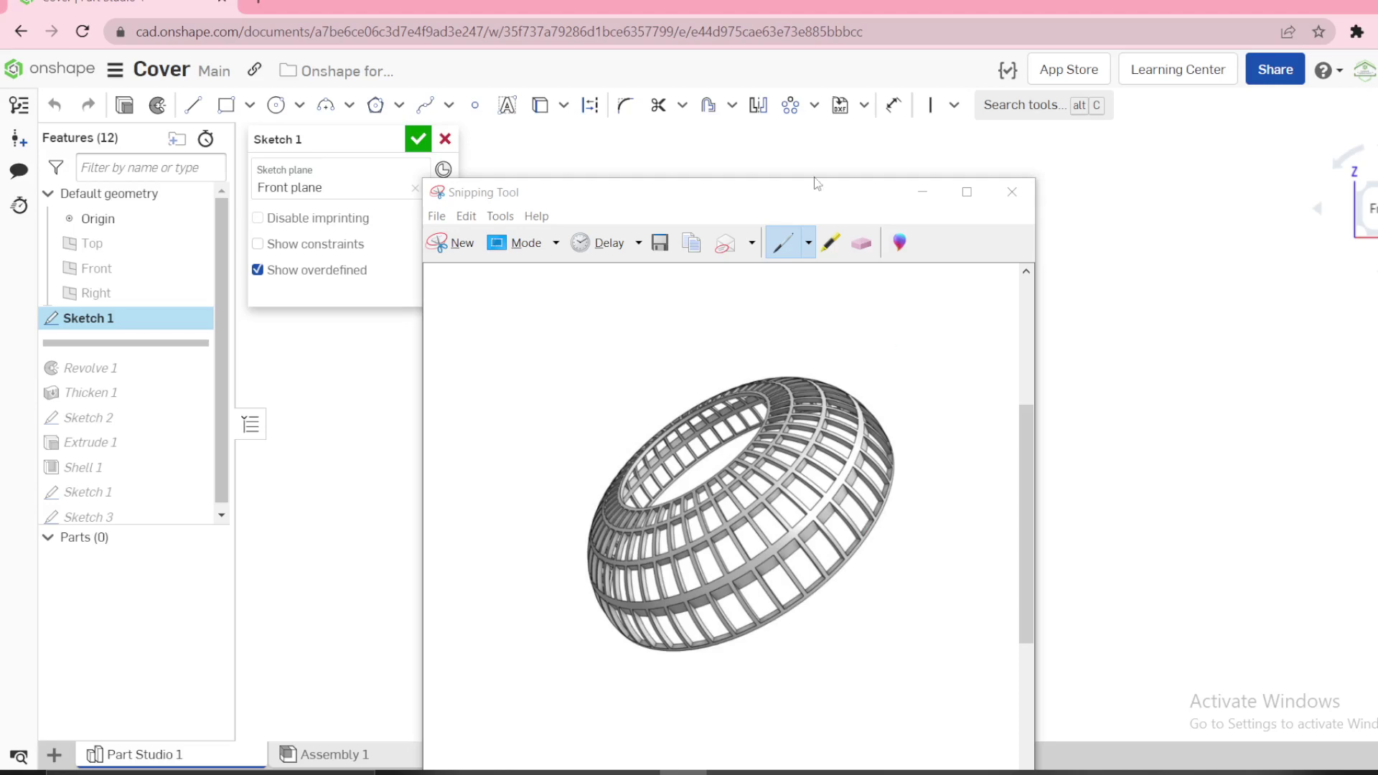
- Circle the lattice cover and mark its ribs in red ink, then minimize the Snipping Tool
left_click(719, 214)
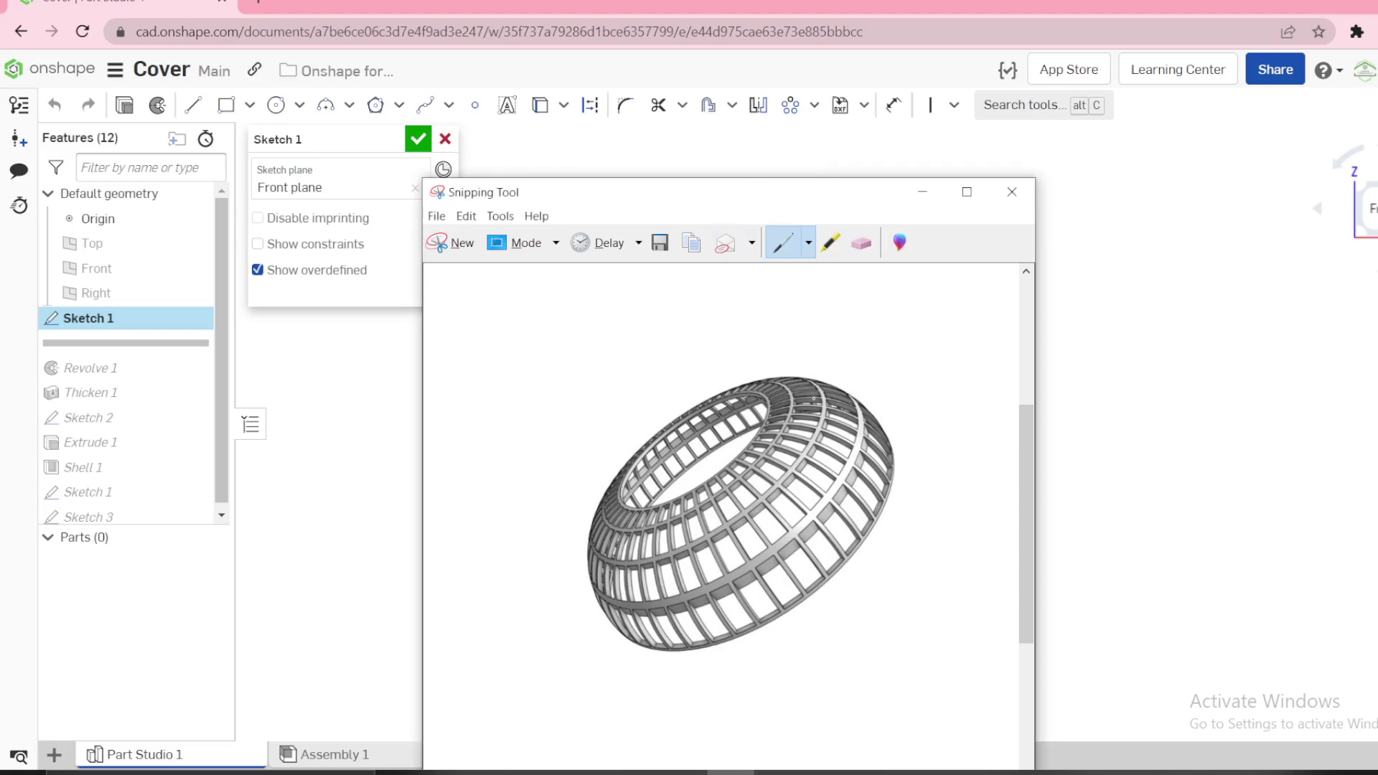
mouse_move(790, 334)
left_mouse_down()
mouse_move(546, 432)
mouse_move(519, 501)
mouse_move(524, 593)
mouse_move(576, 642)
mouse_move(670, 673)
mouse_move(786, 683)
mouse_move(965, 594)
mouse_move(977, 491)
mouse_move(884, 370)
mouse_move(806, 331)
left_mouse_up()
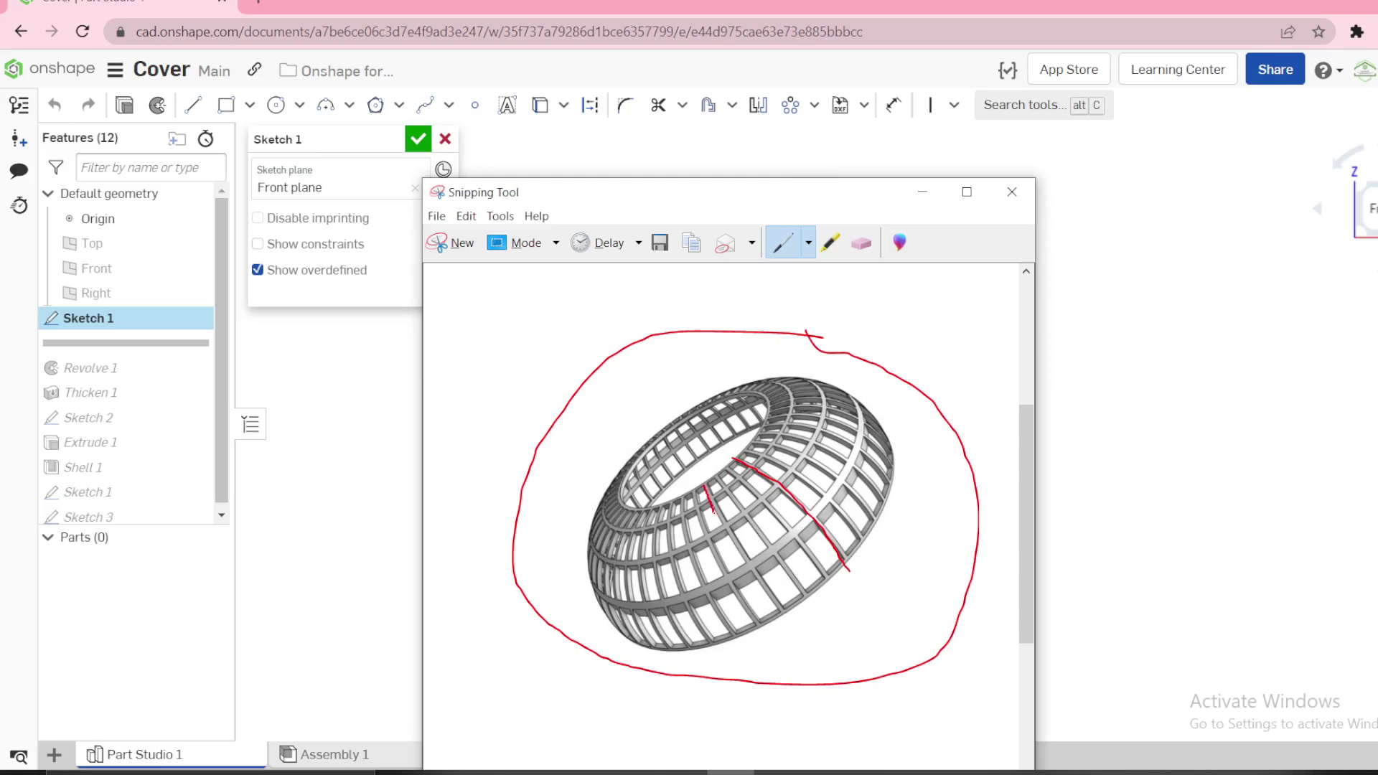
left_click_drag(723, 529, 781, 622)
left_click_drag(695, 493, 713, 628)
left_click(918, 194)
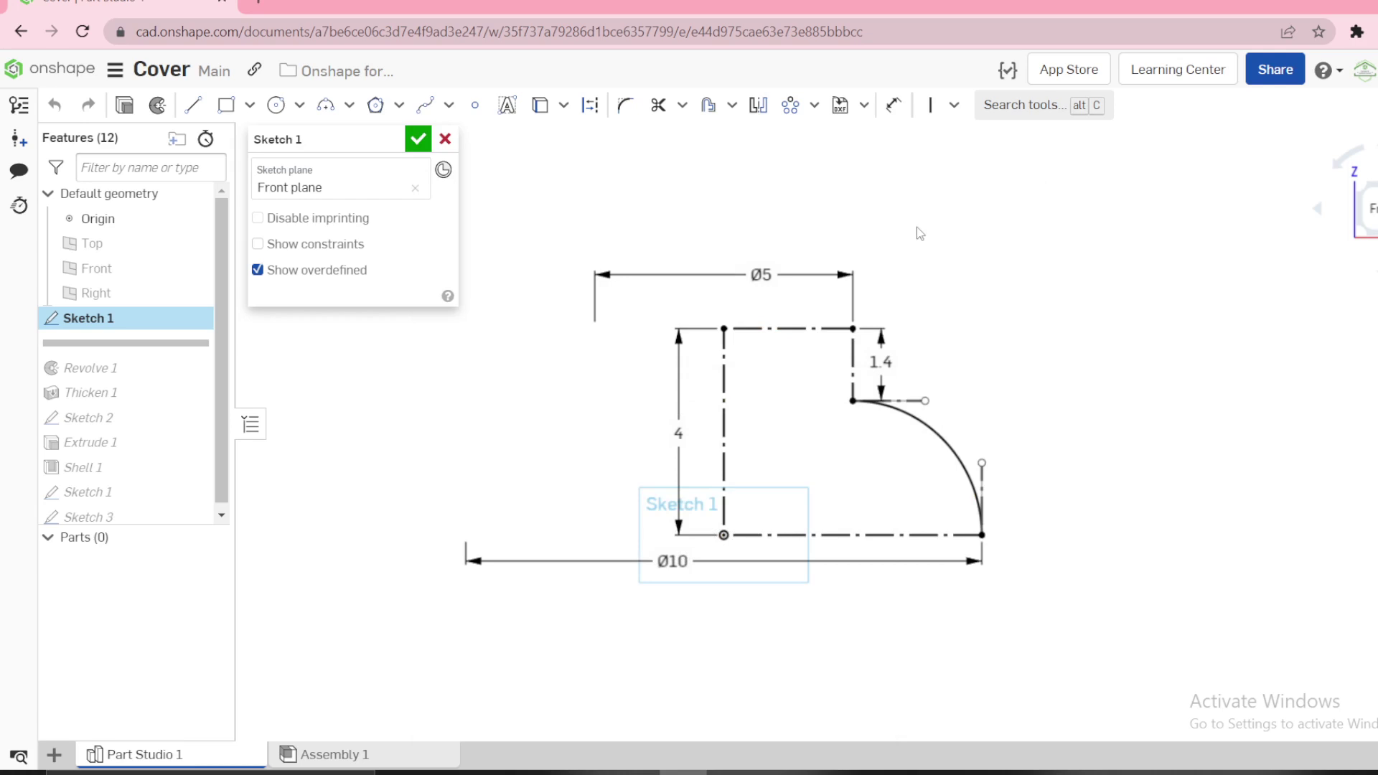
- Open the document menu, then dismiss it
left_click(115, 71)
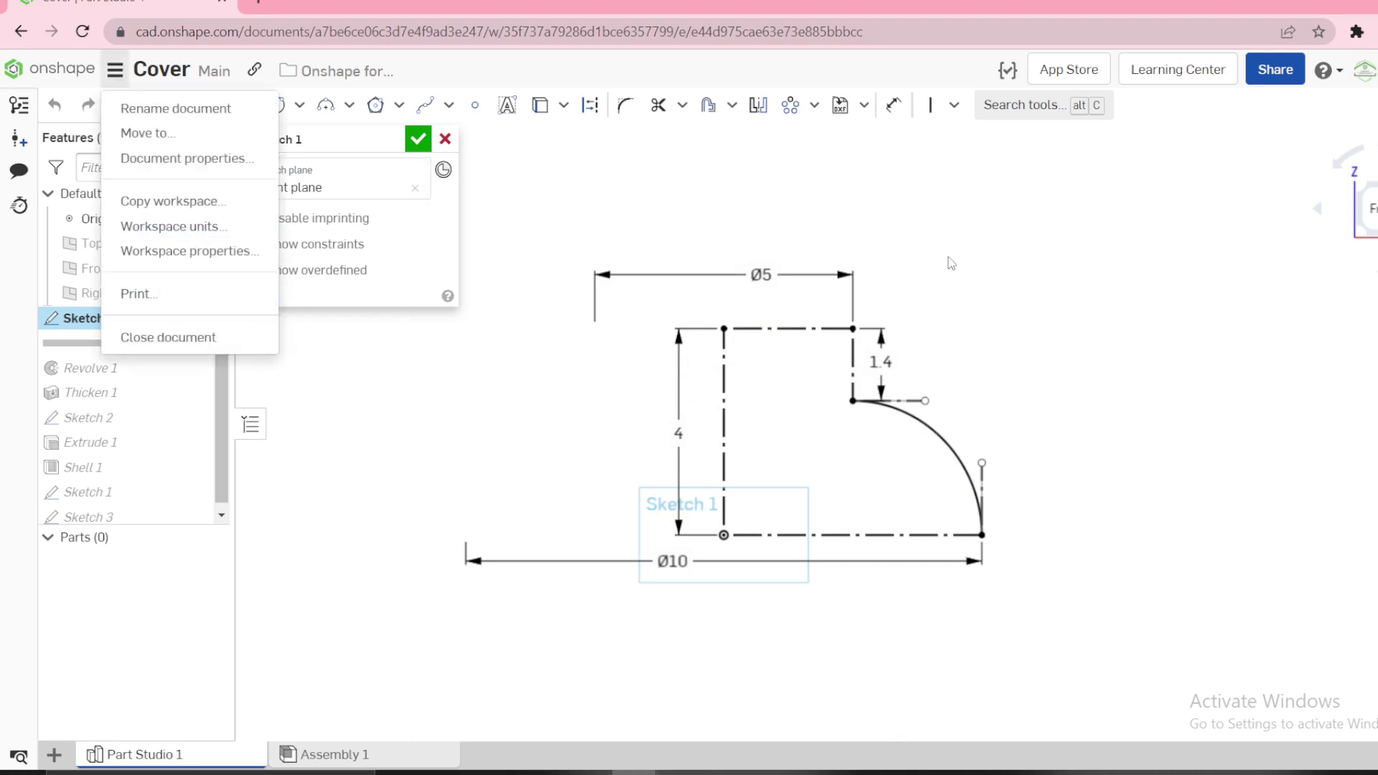
scroll(952, 412, "up", 3)
left_click(973, 264)
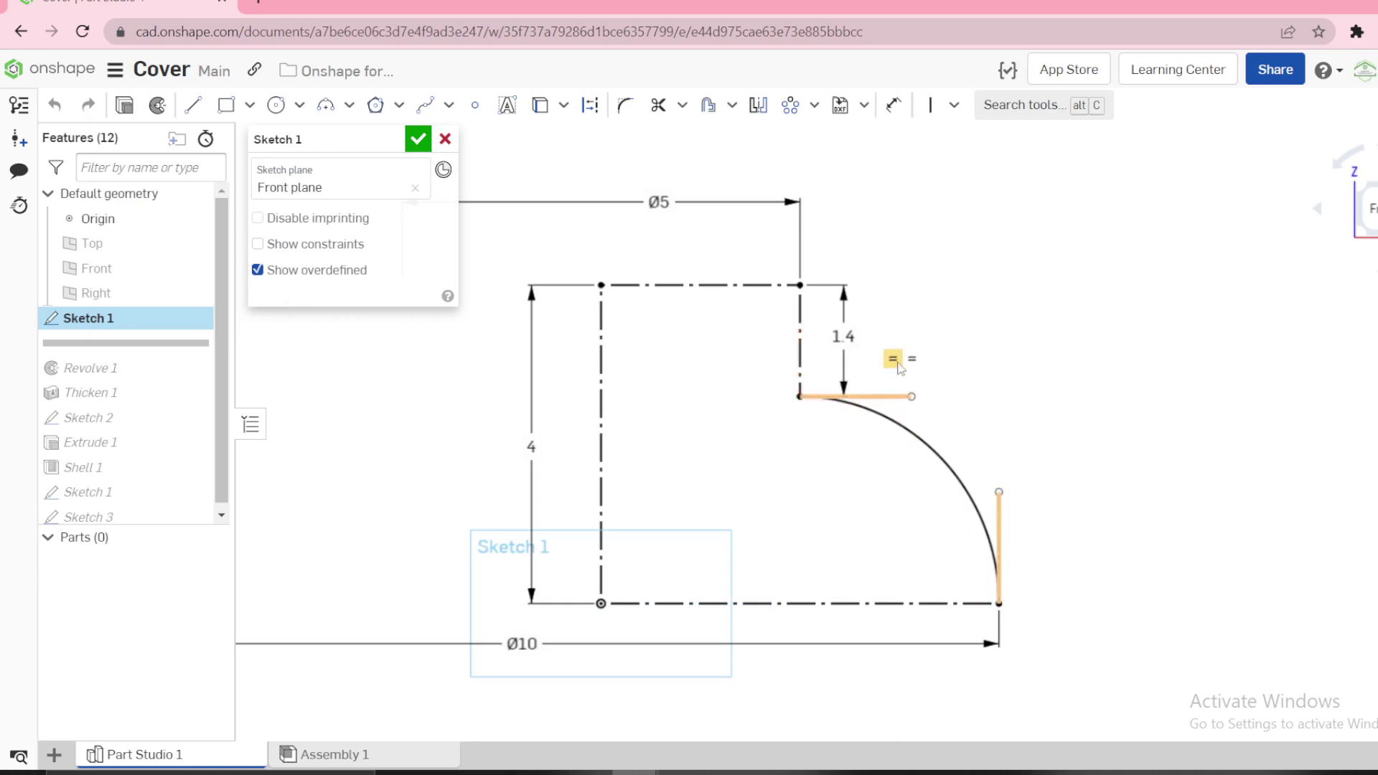
scroll(949, 334, "down", 3)
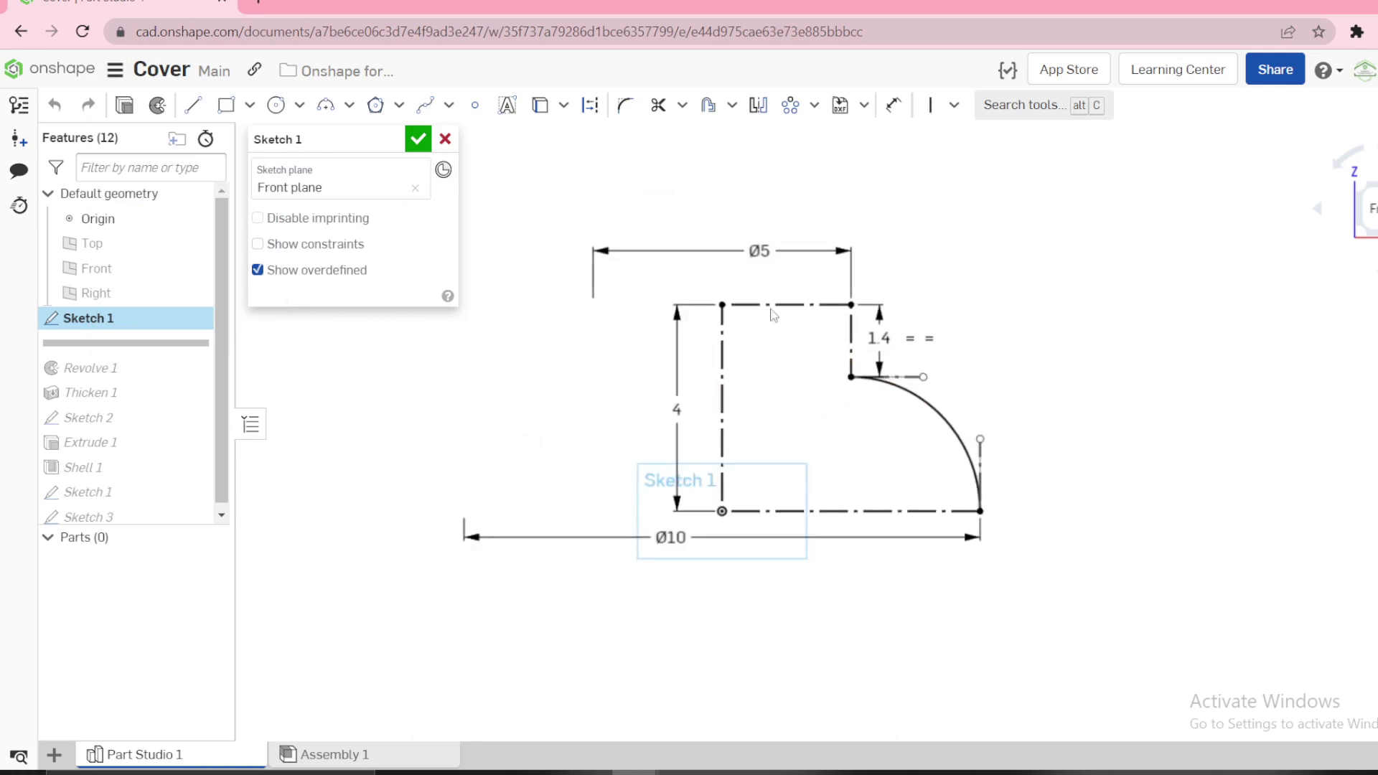
scroll(796, 273, "up", 3)
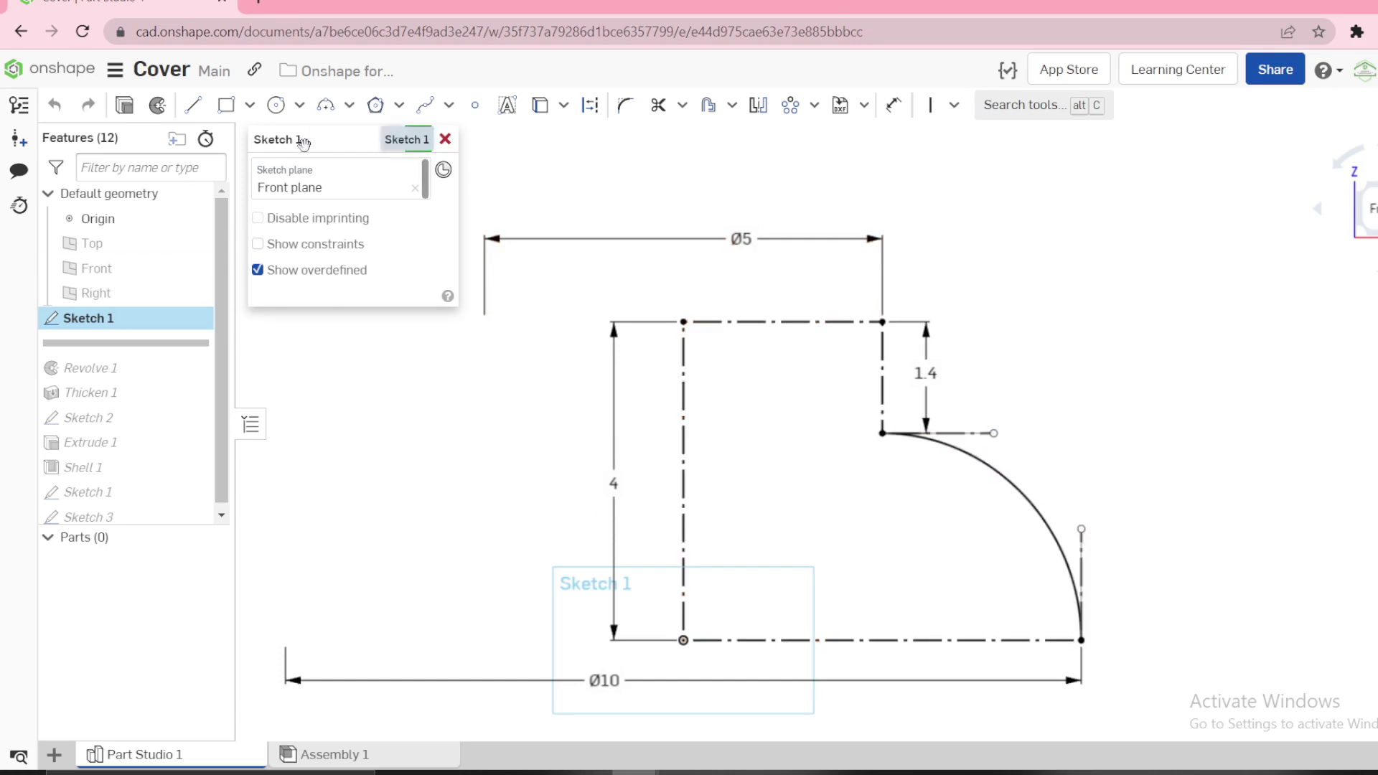
- Rename Sketch 1 to 'Revolve sketch'
left_click(391, 138)
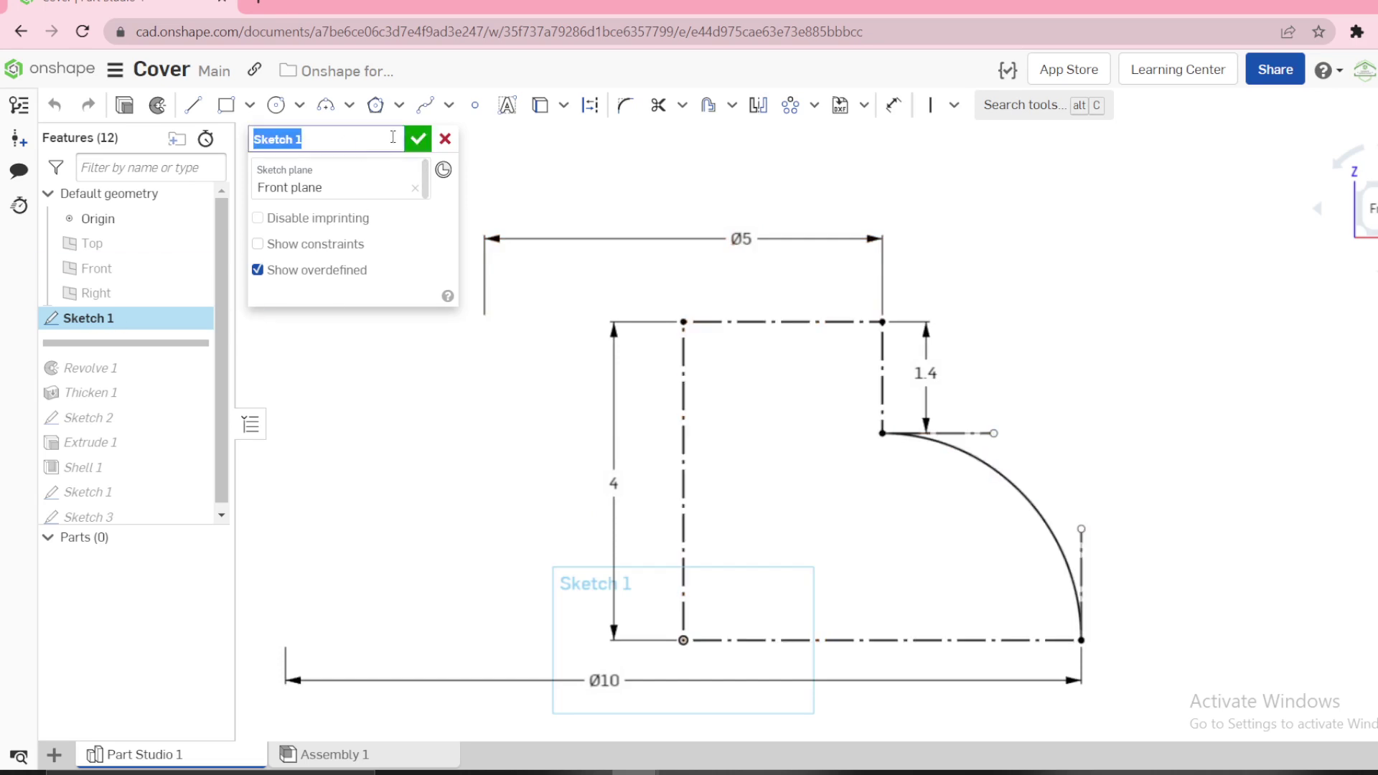
type("Revolve s")
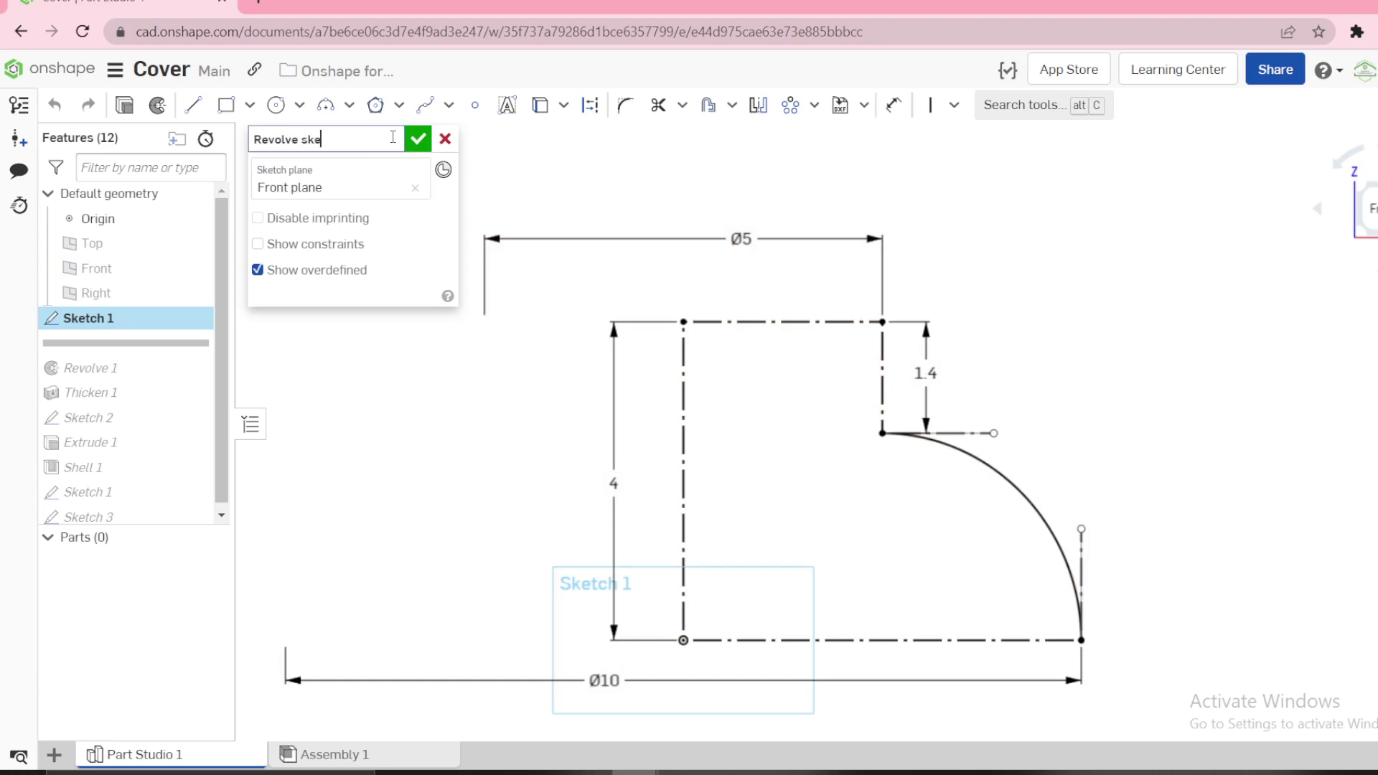
key("Return")
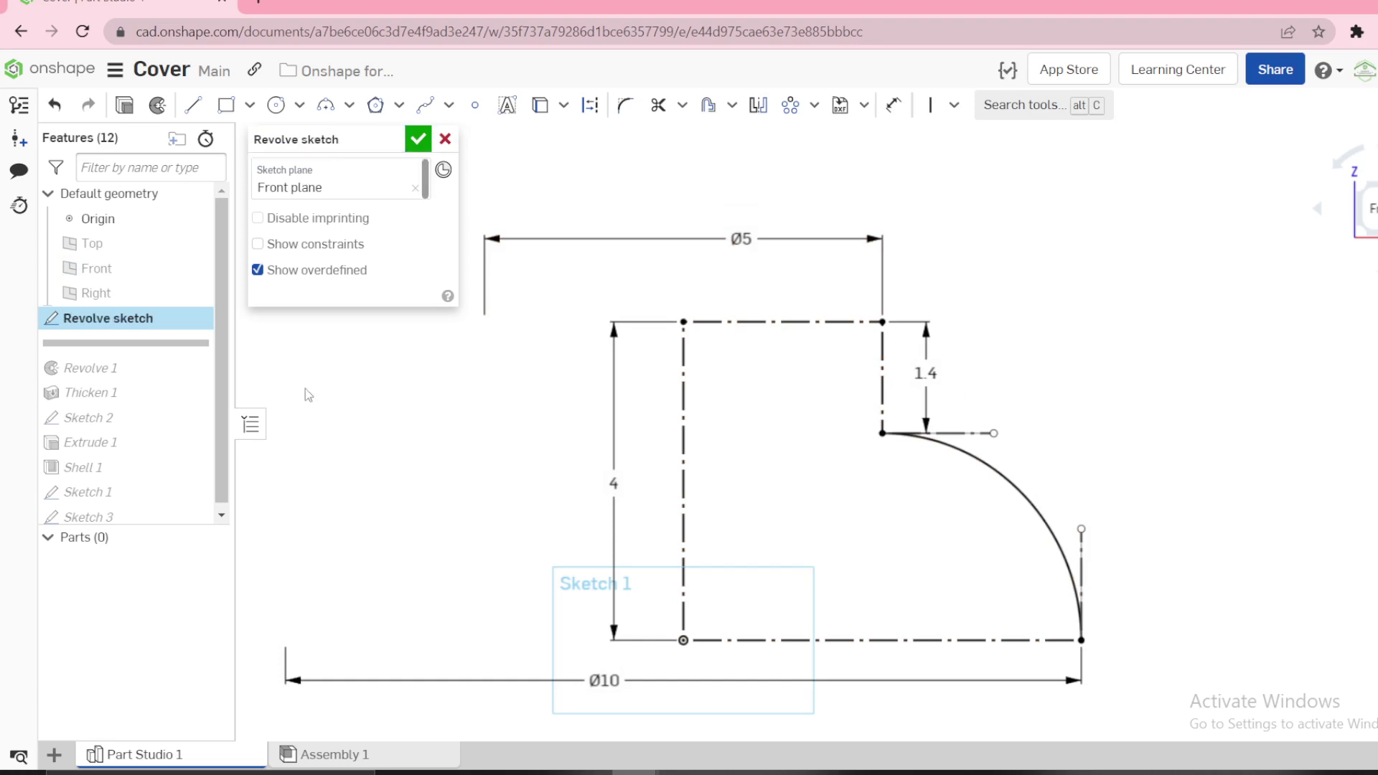
- Close the sketch and roll the feature history to Revolve 1
left_click(418, 139)
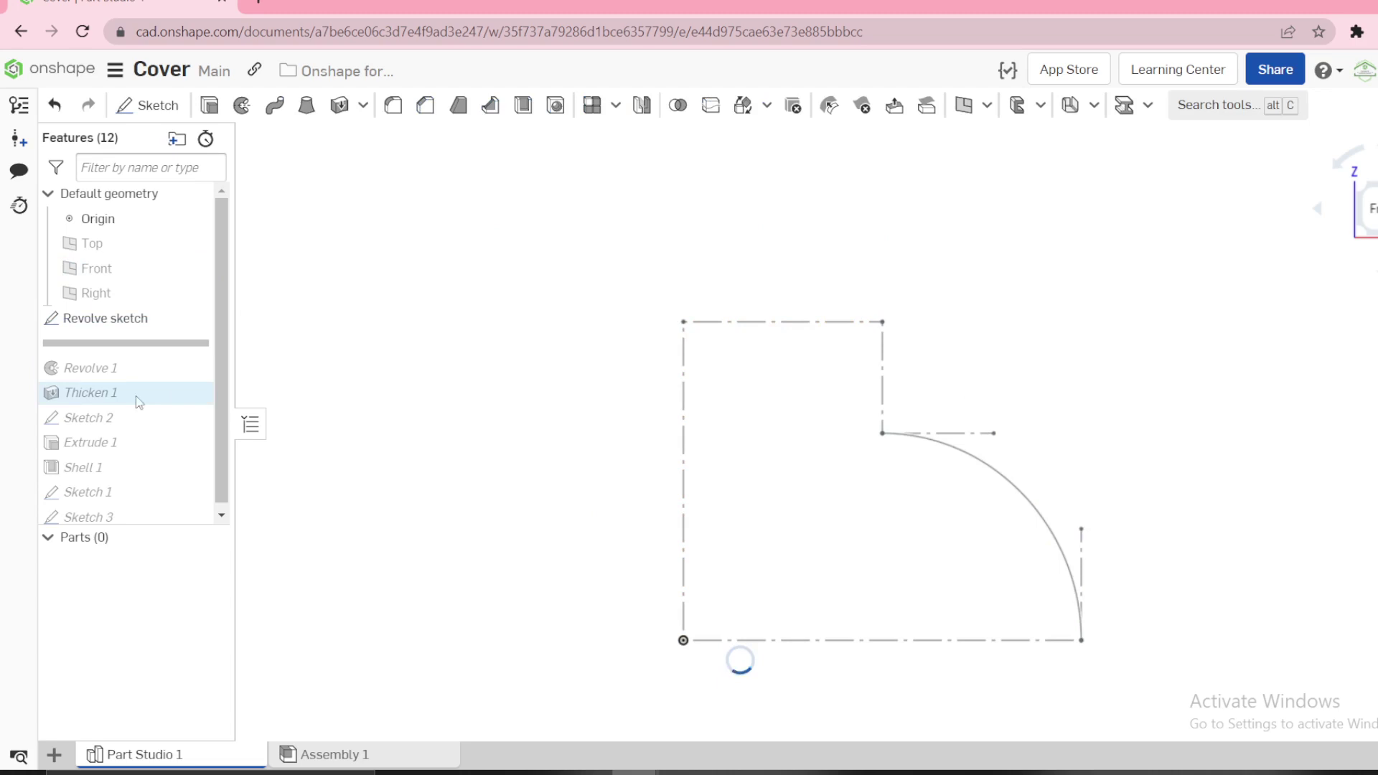
right_click(100, 376)
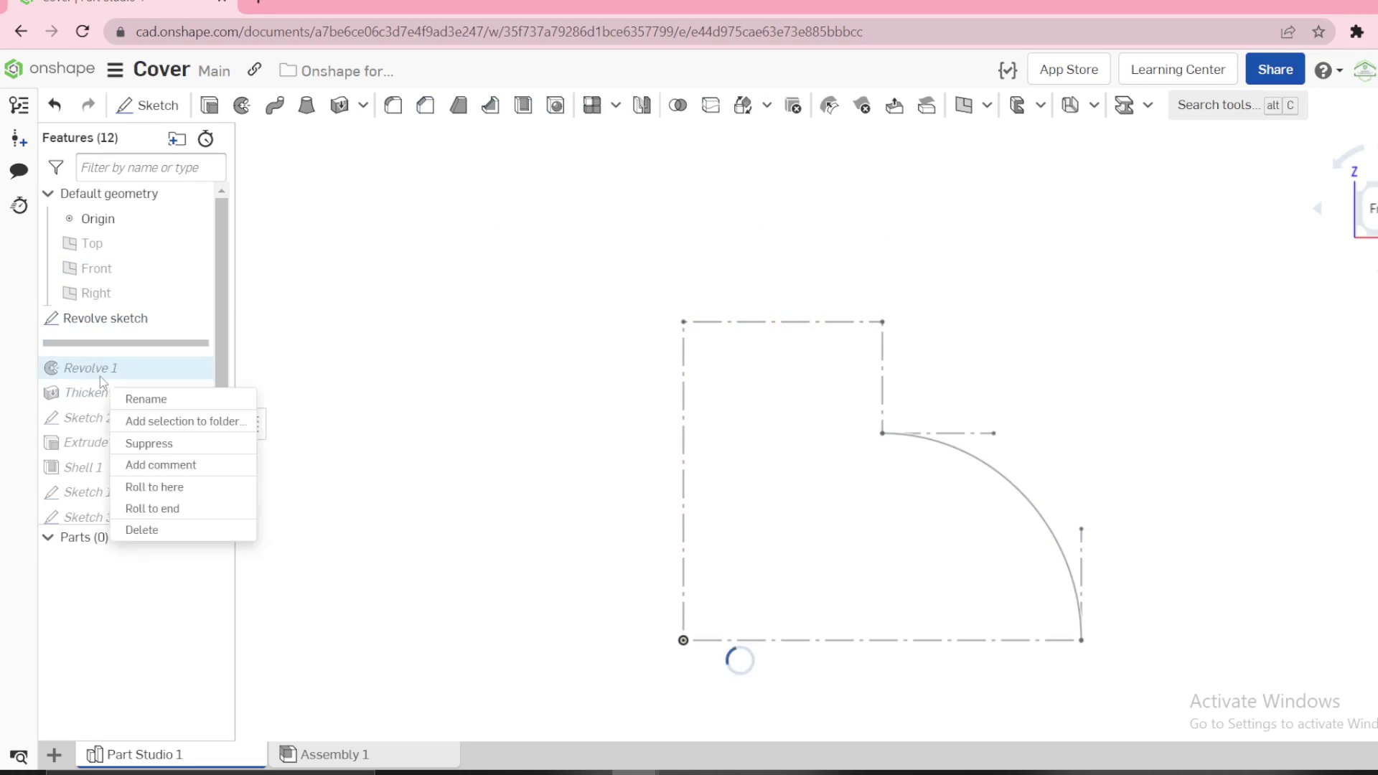
left_click(162, 487)
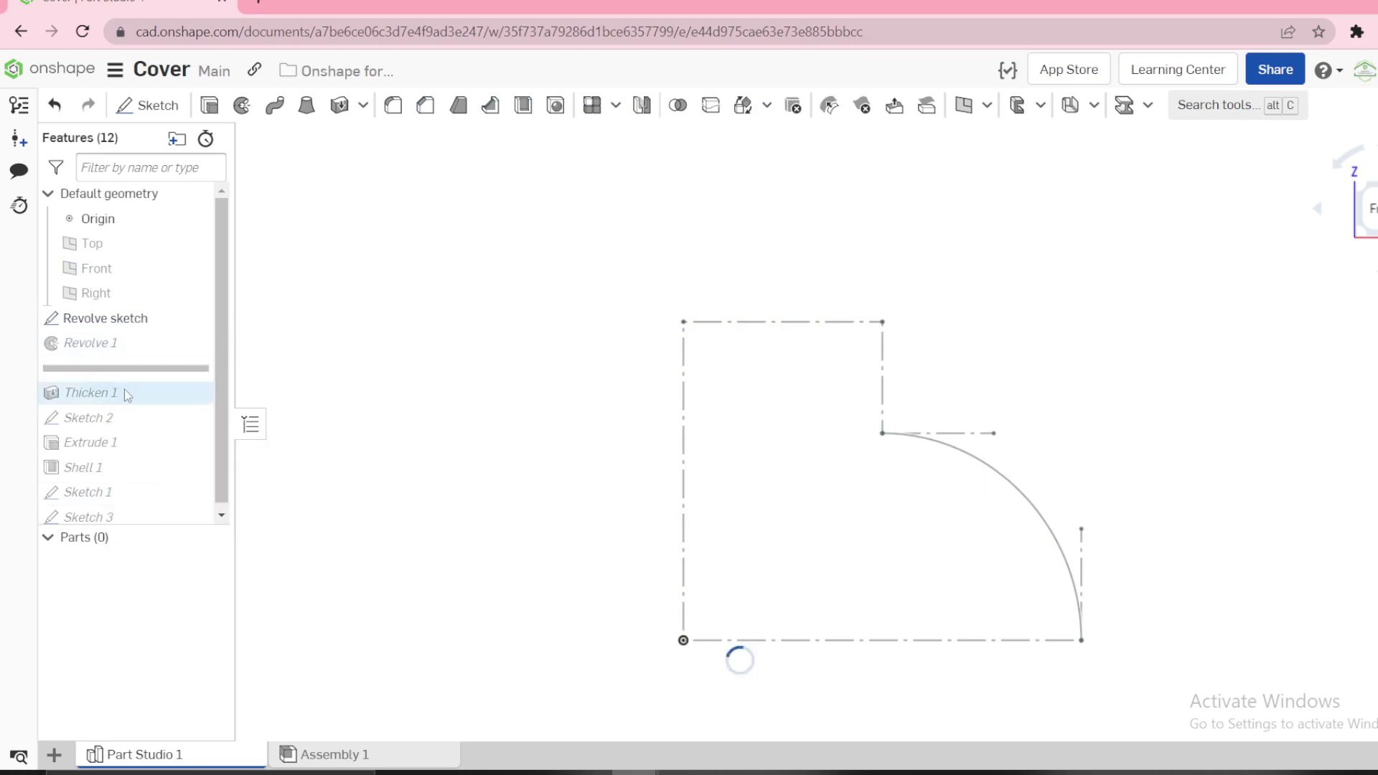
- Edit Revolve 1, check its axis, and confirm the full 360° surface revolve
right_click(92, 343)
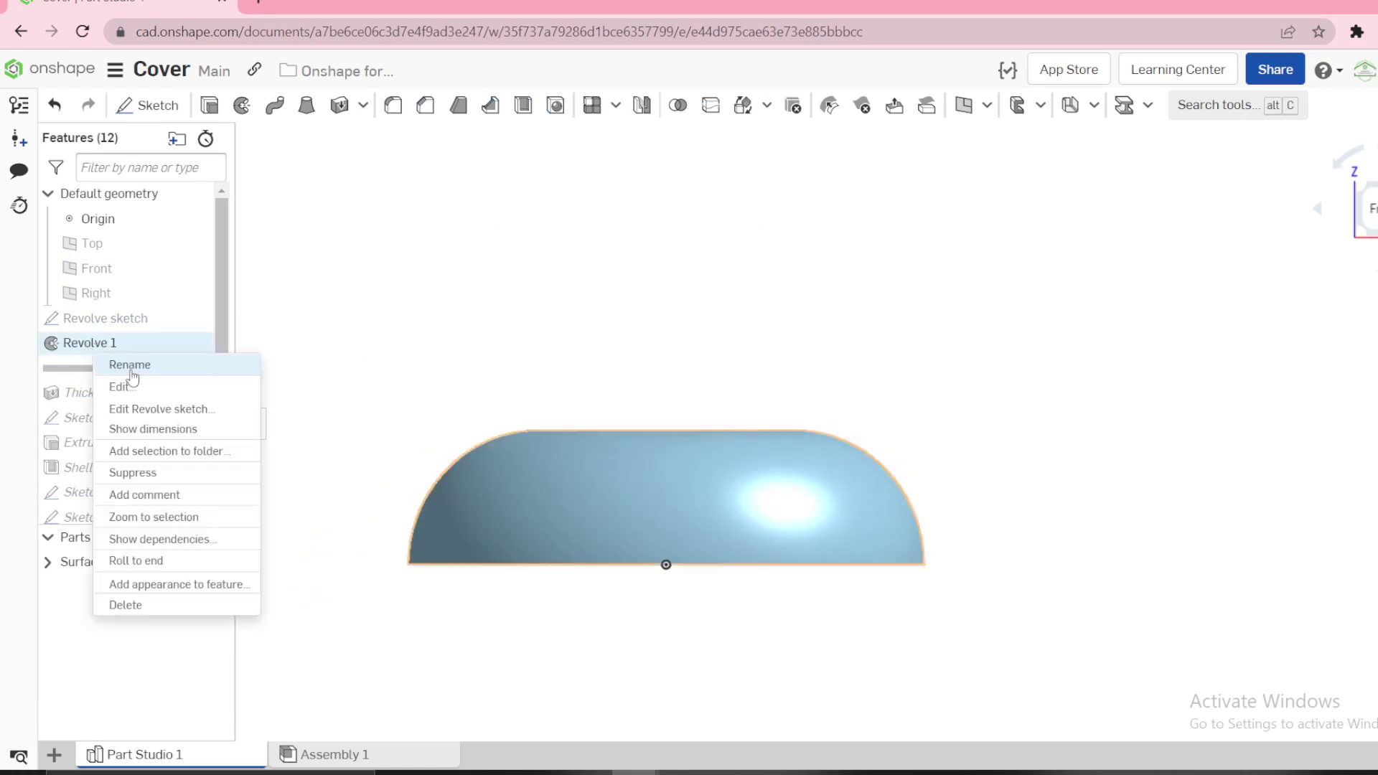
left_click(129, 383)
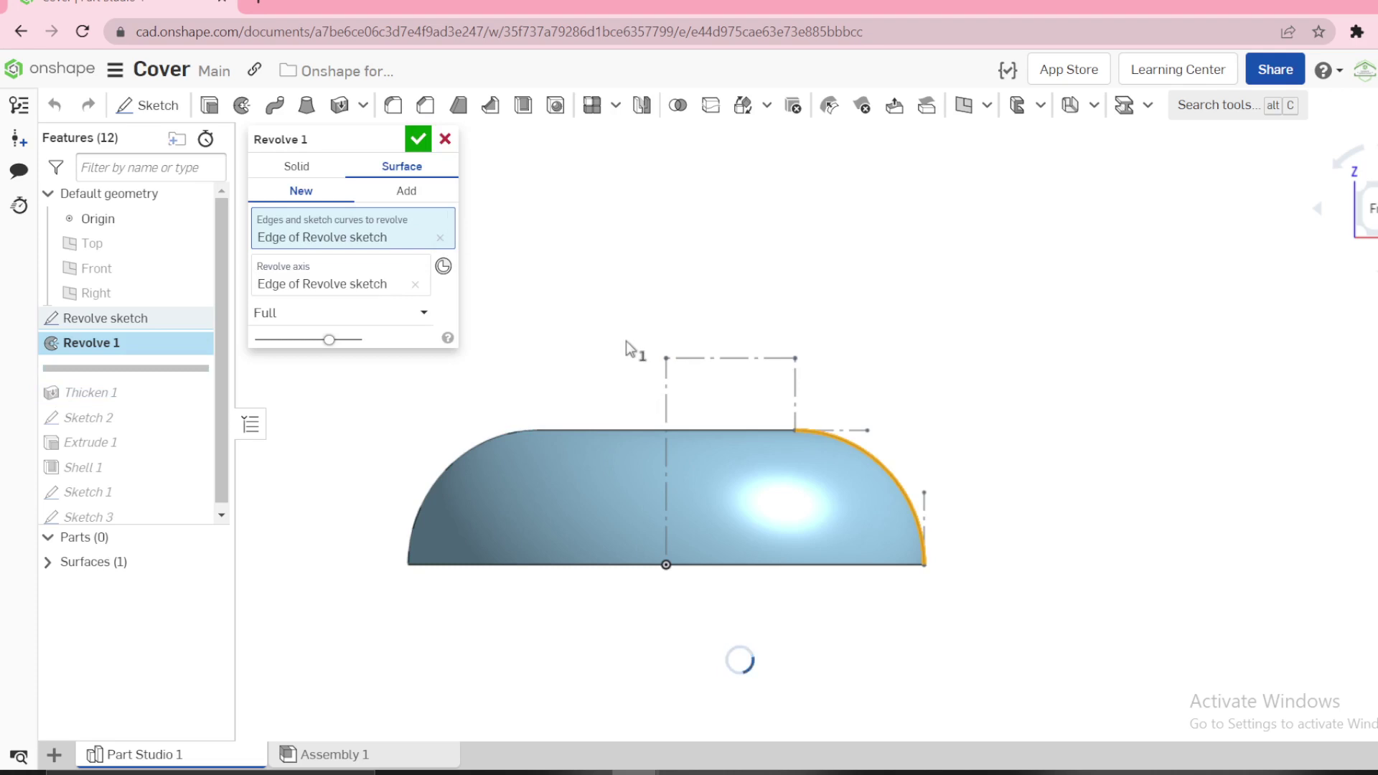
left_click(306, 291)
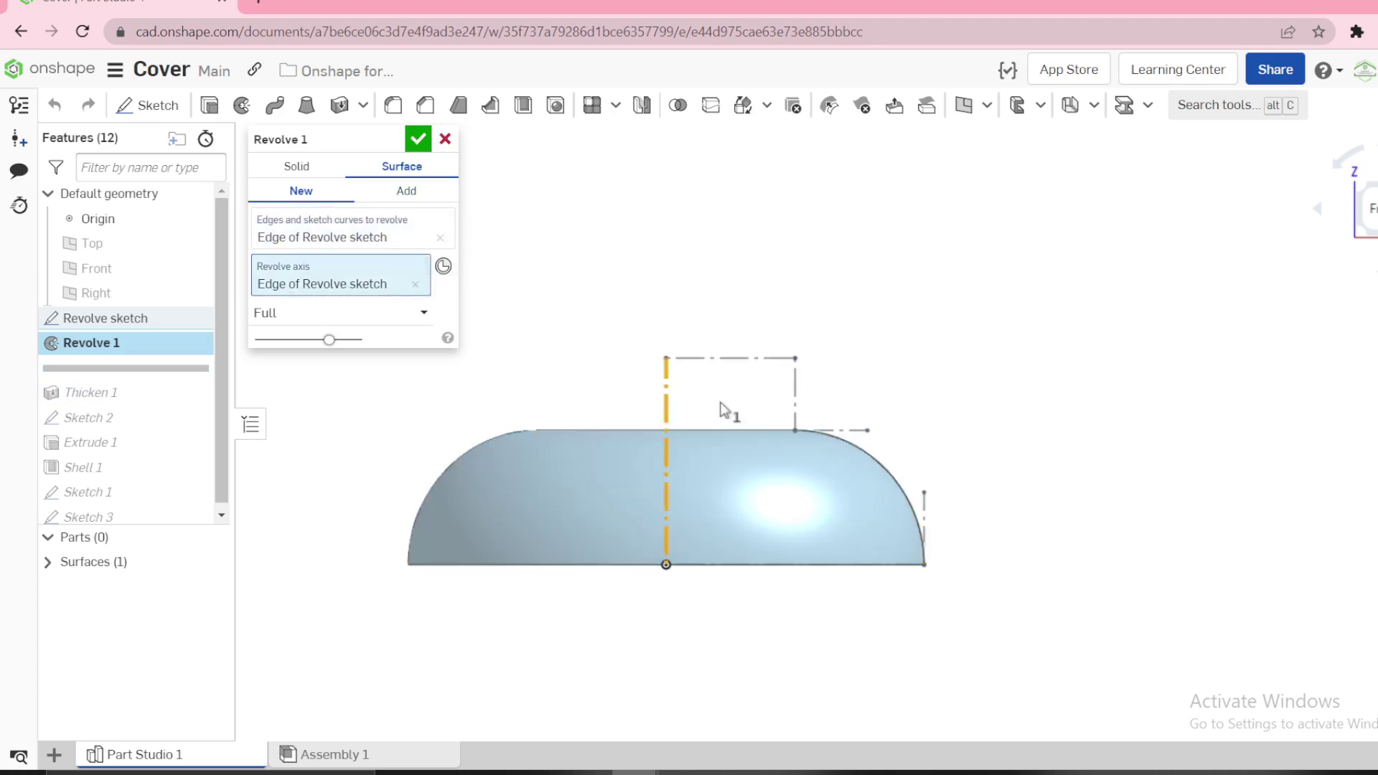
left_click(445, 140)
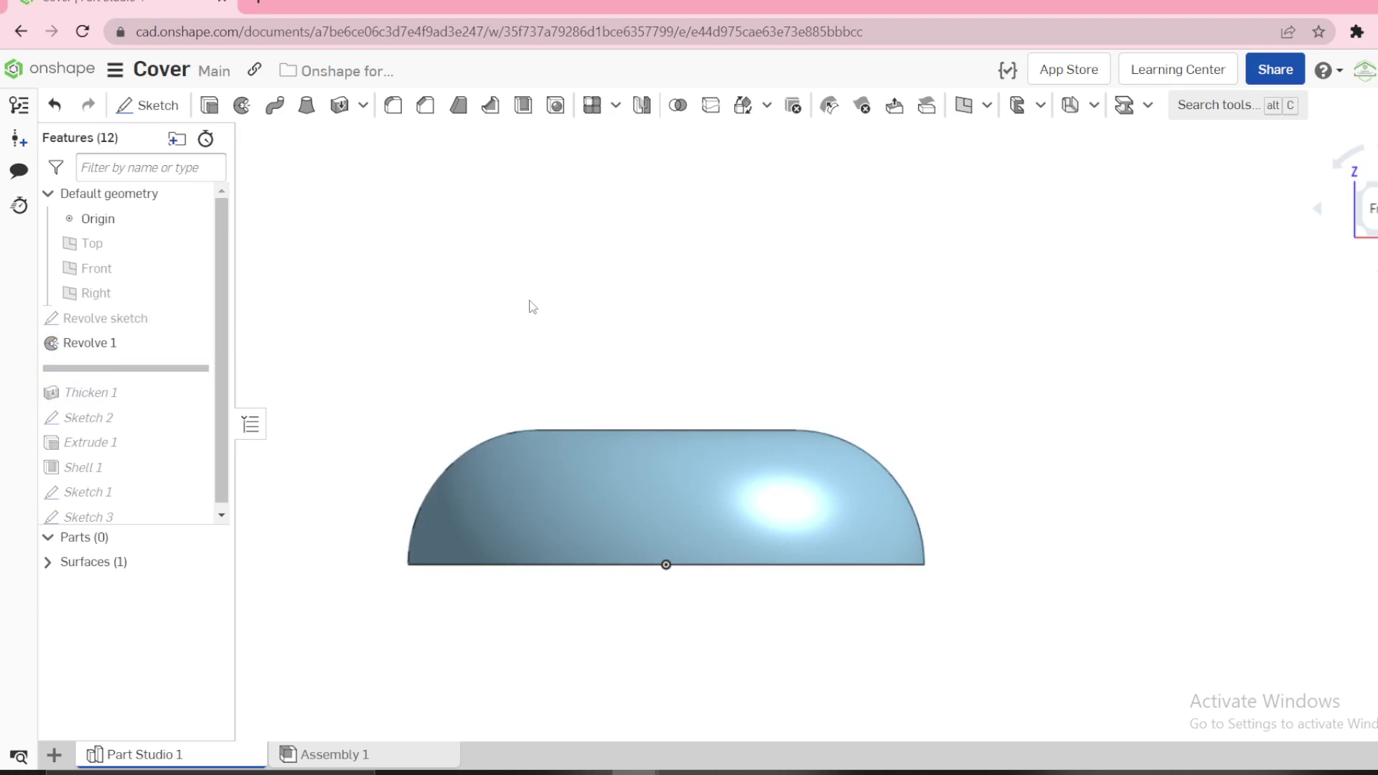
- Switch to isometric view and roll the history to Thicken 1
key("shift+7")
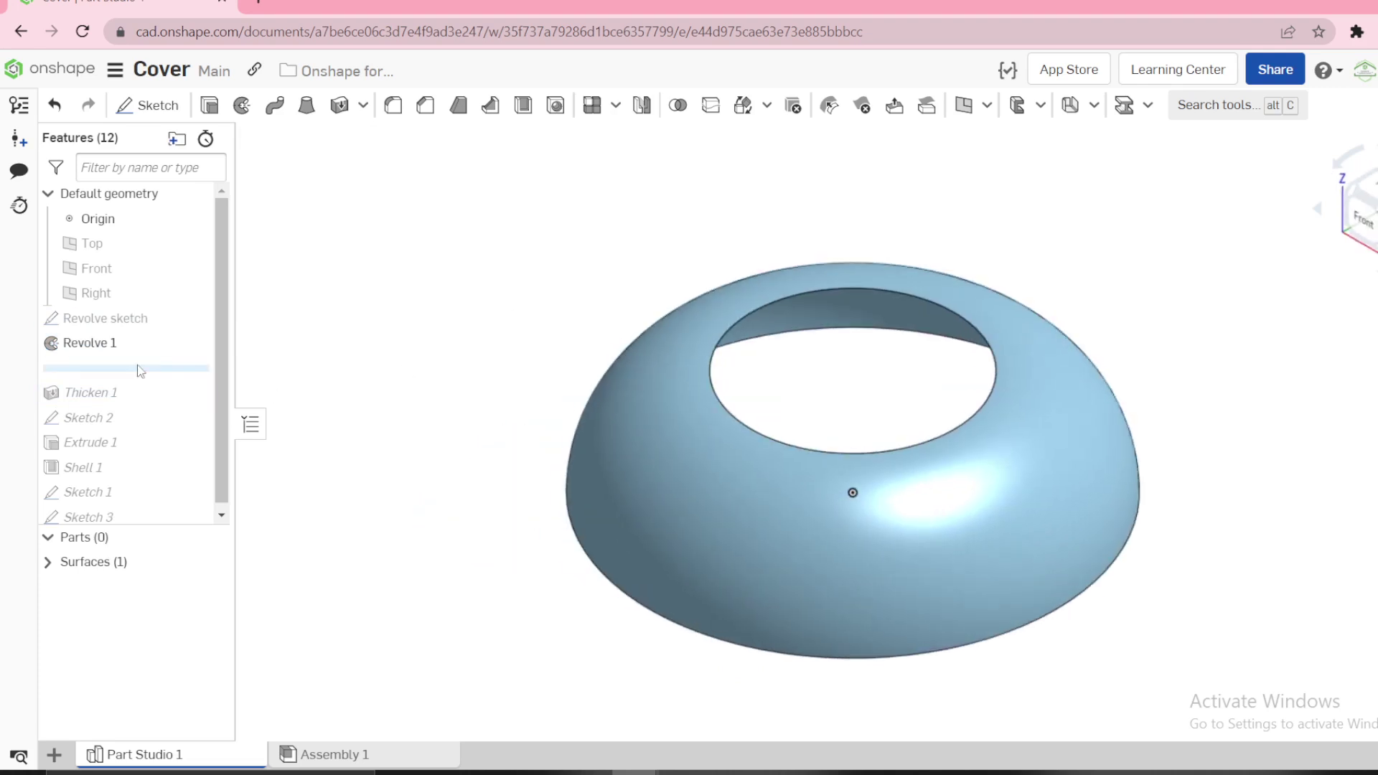
right_click(109, 392)
left_click(176, 495)
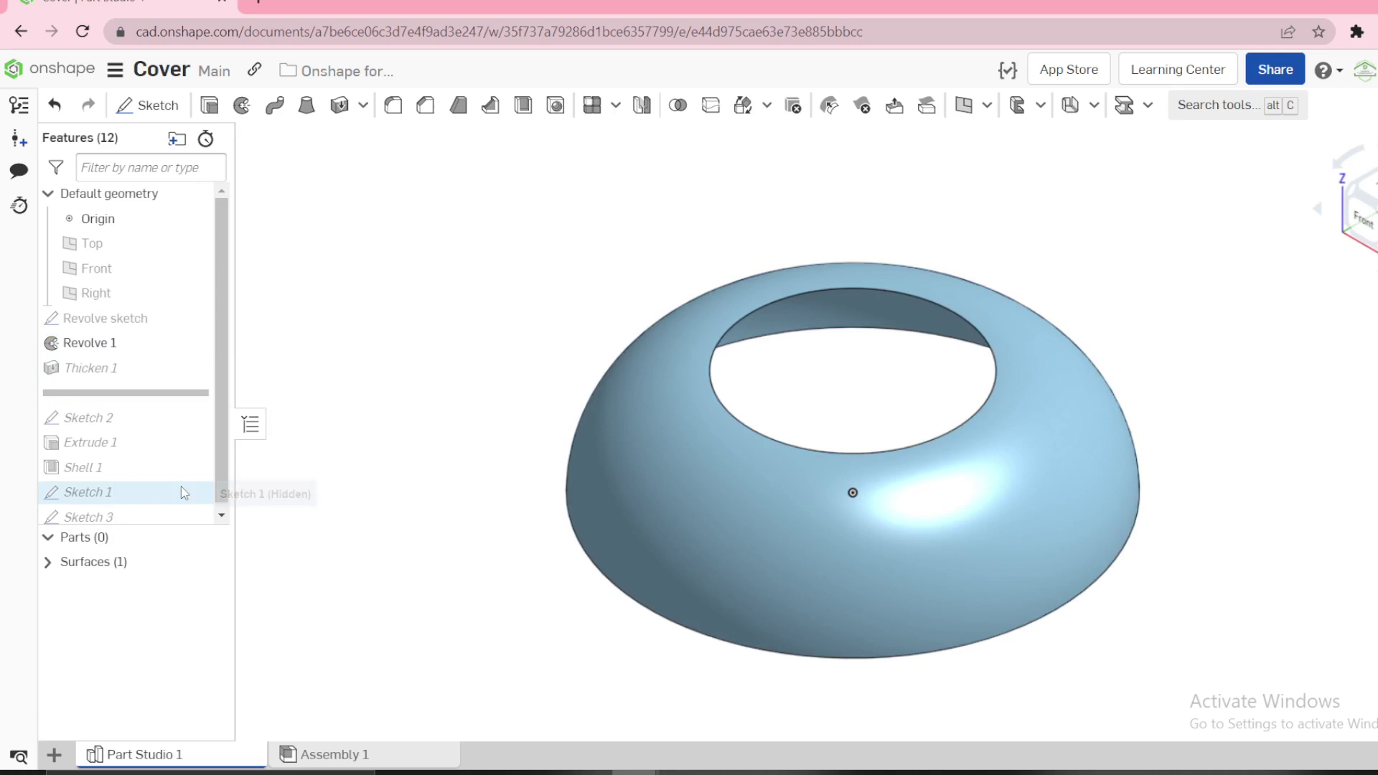
- Start a fillet feature, then cancel it
scroll(814, 291, "up", 3)
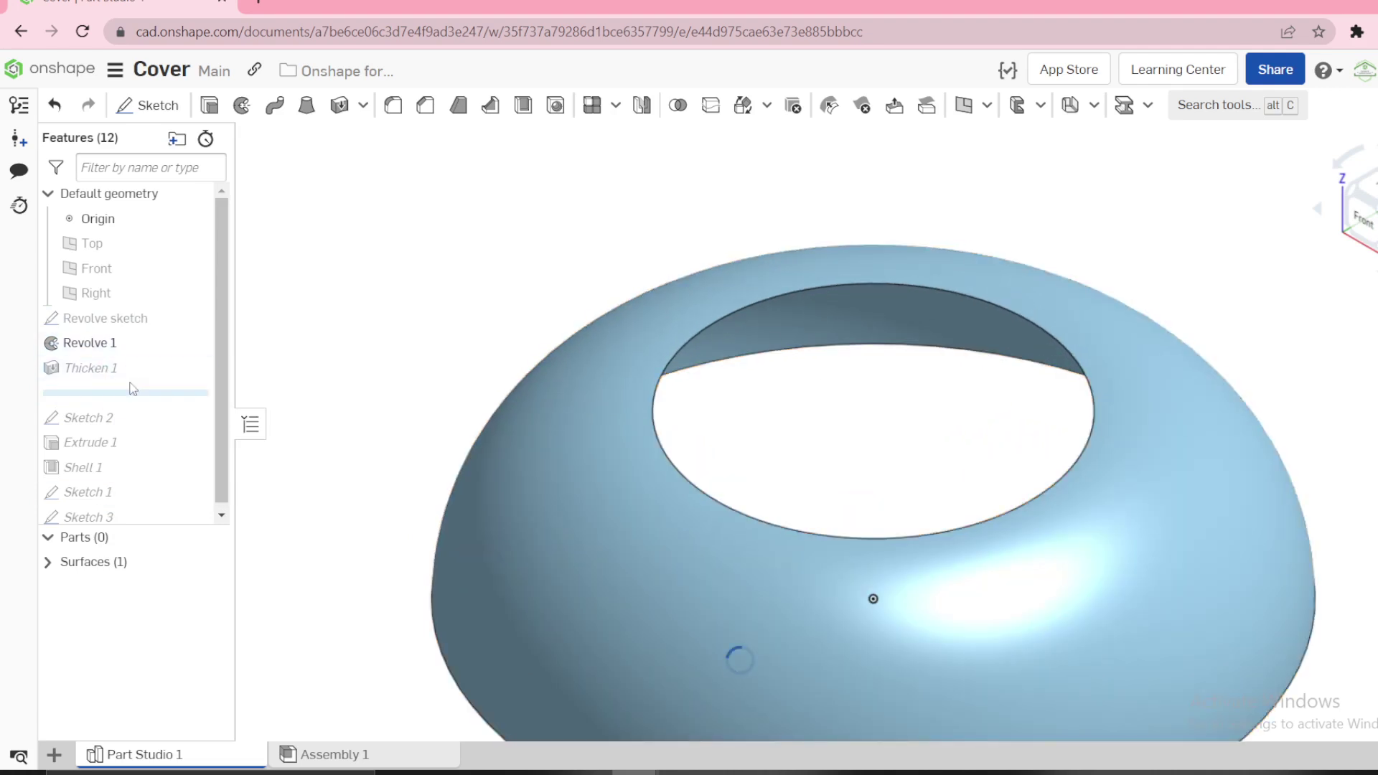
right_click(92, 369)
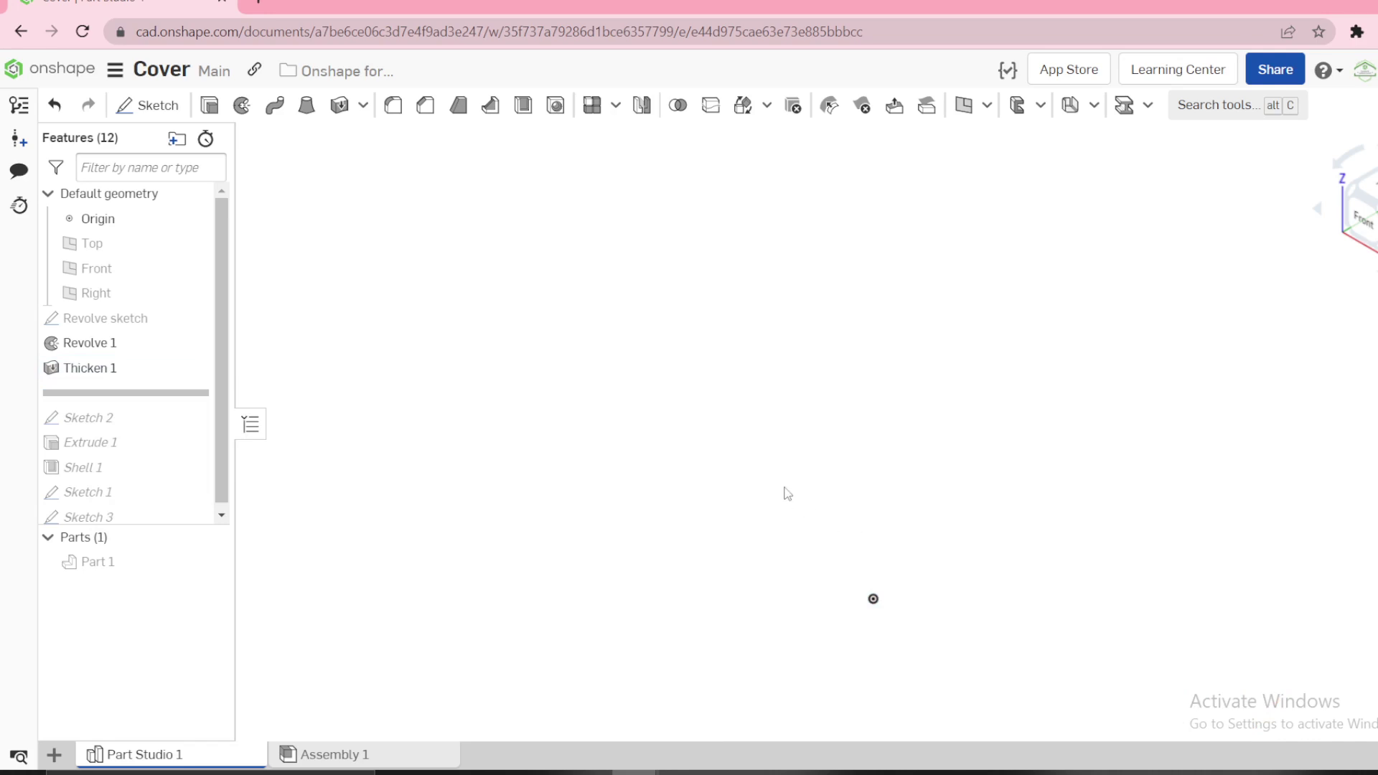
key("shift+f")
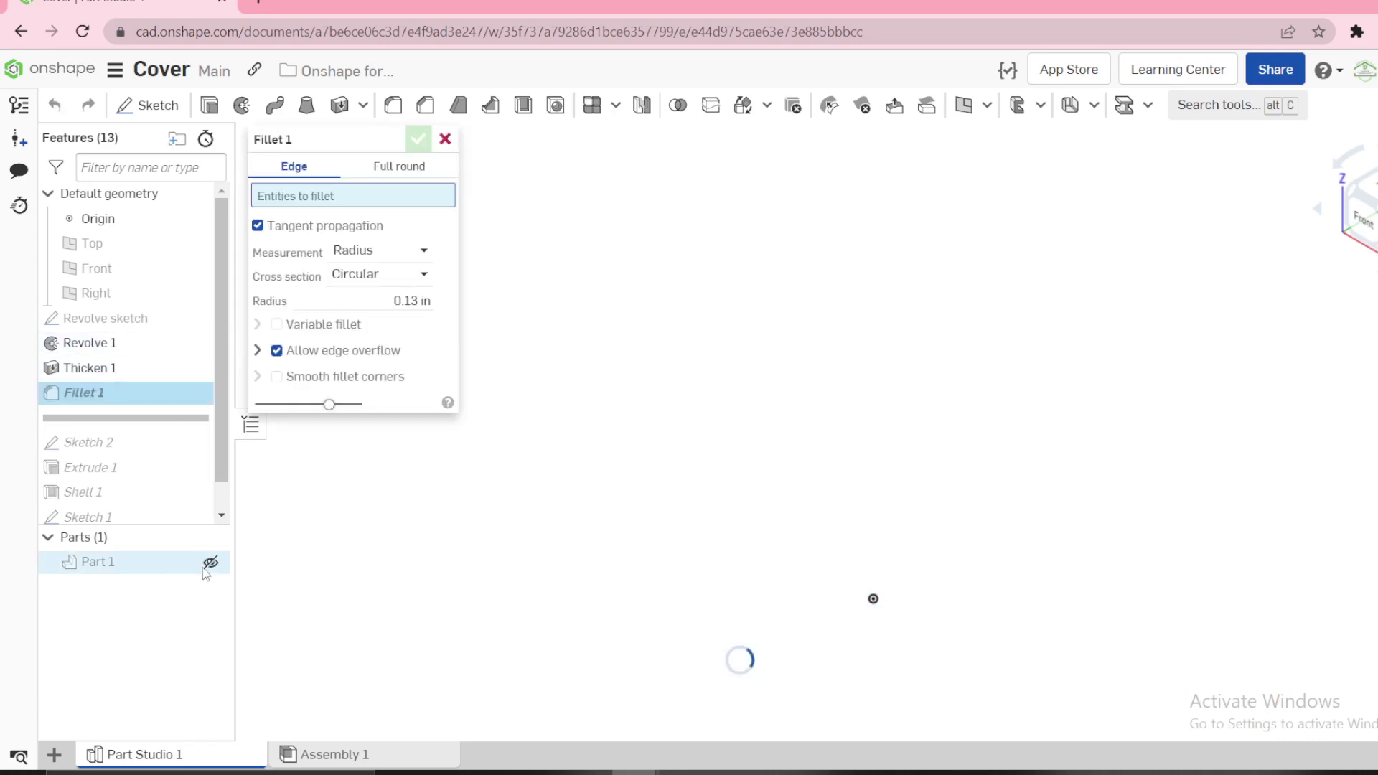
scroll(391, 477, "down", 2)
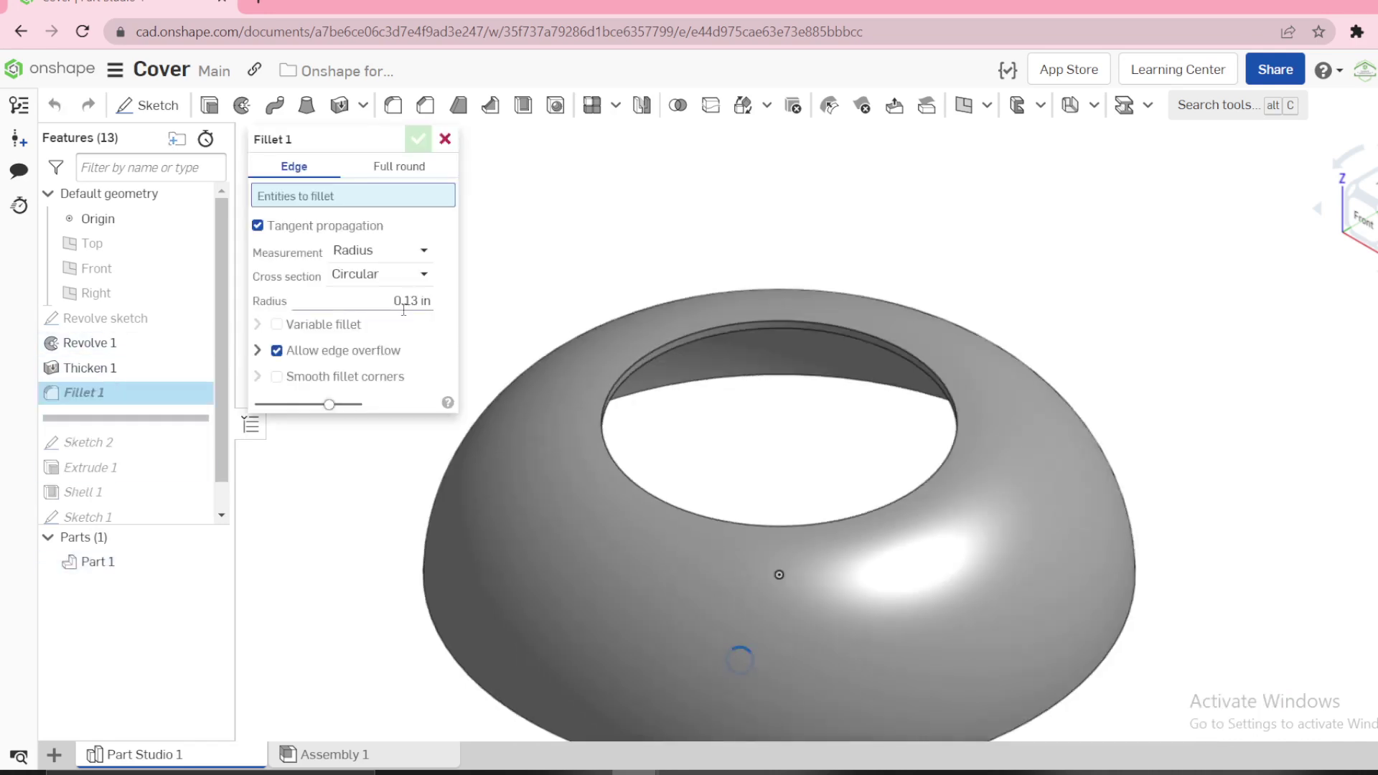
left_click(445, 139)
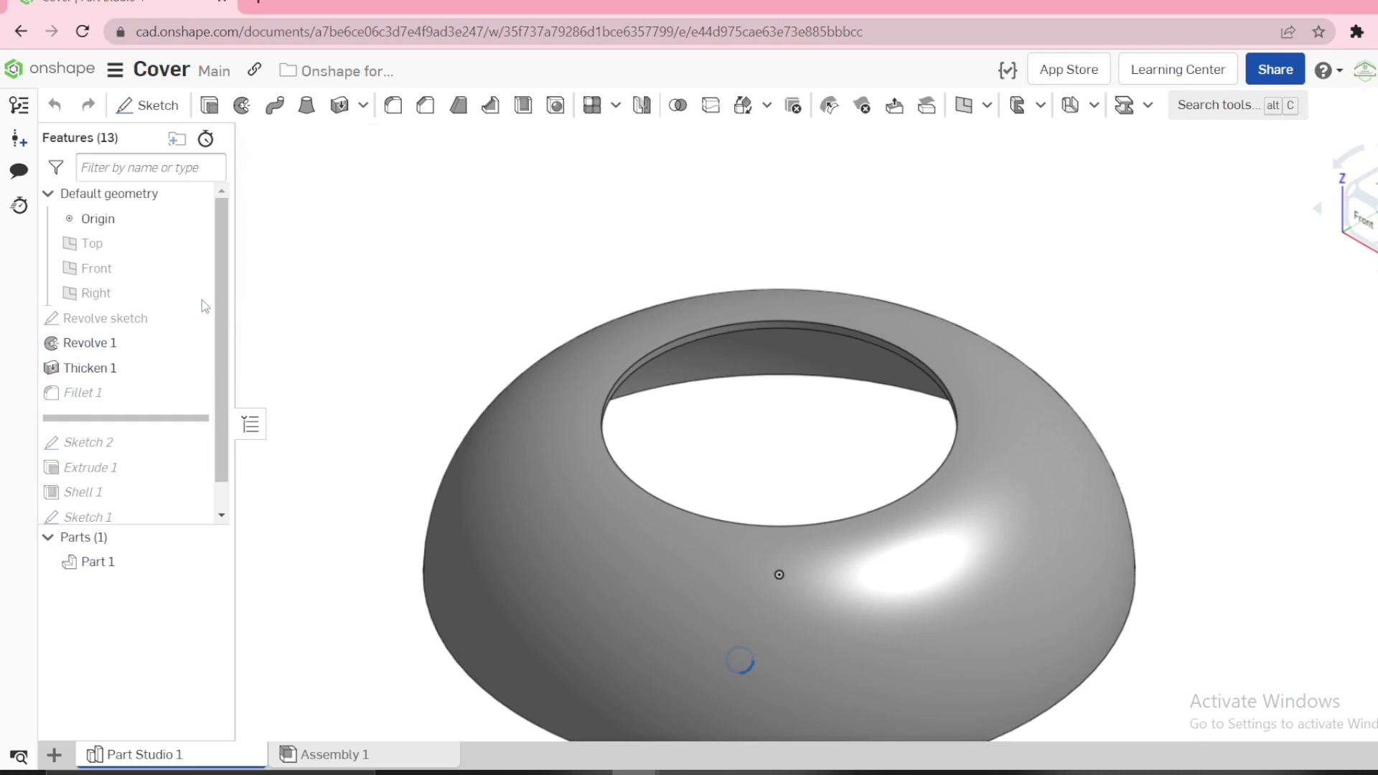
- Edit Thicken 1 and accept its 0.13 in thickness
right_click(100, 374)
left_click(133, 413)
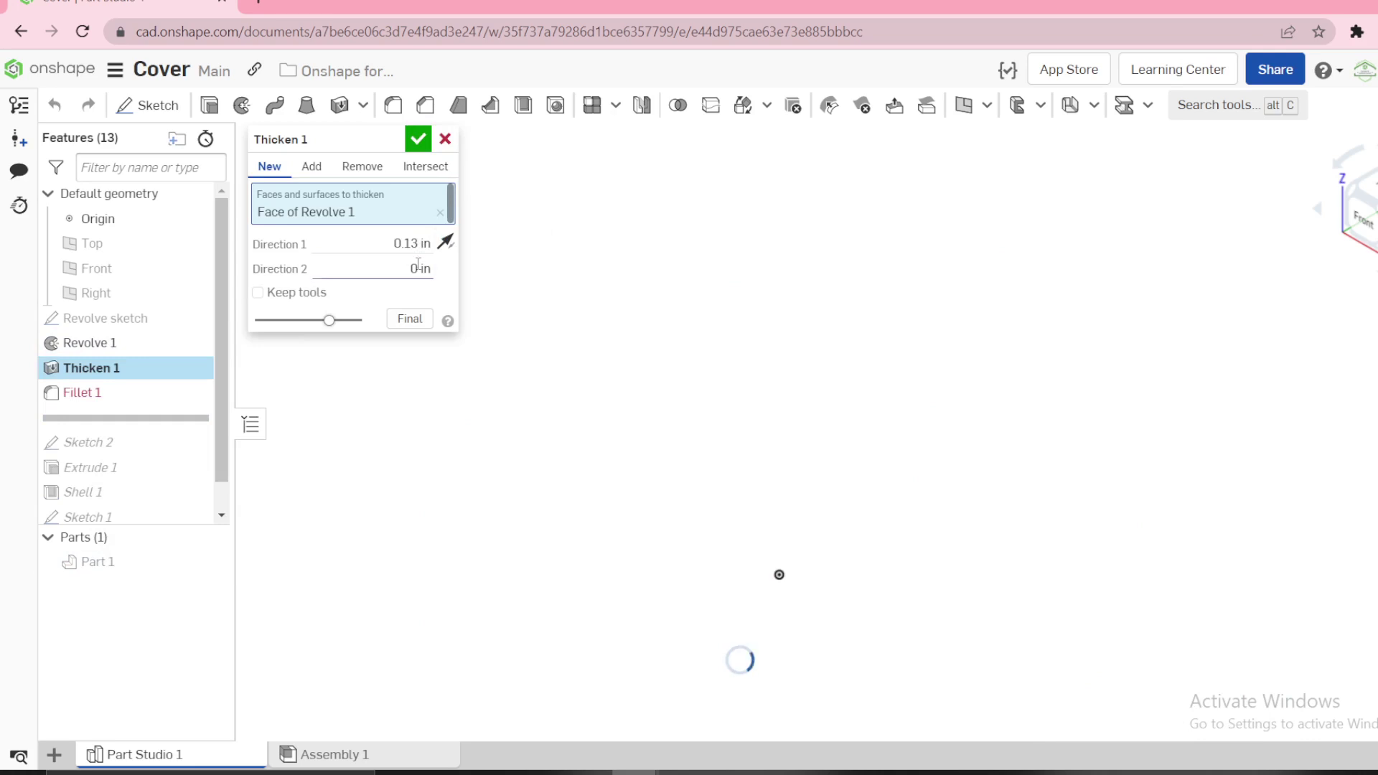
left_click(445, 140)
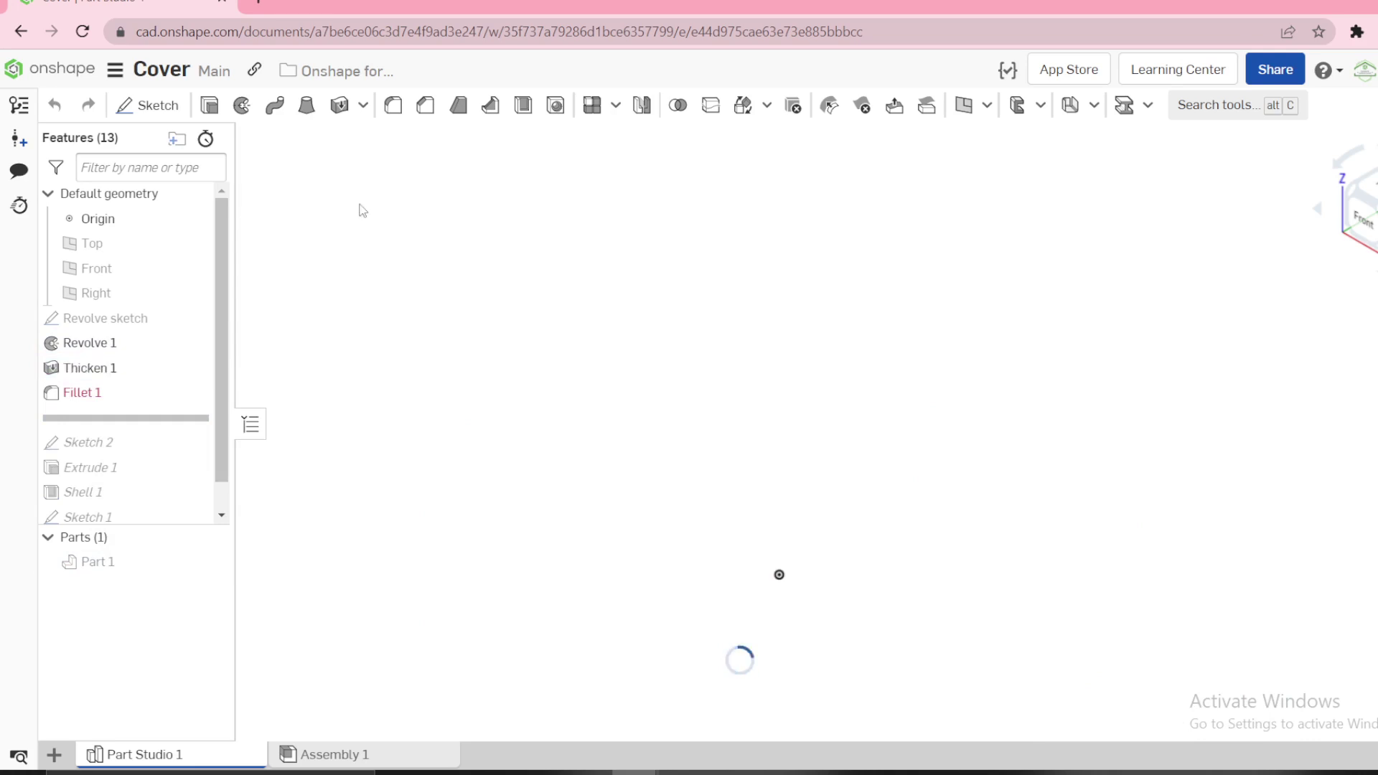
- Try removing Fillet 1, then close its options menu
right_click(82, 393)
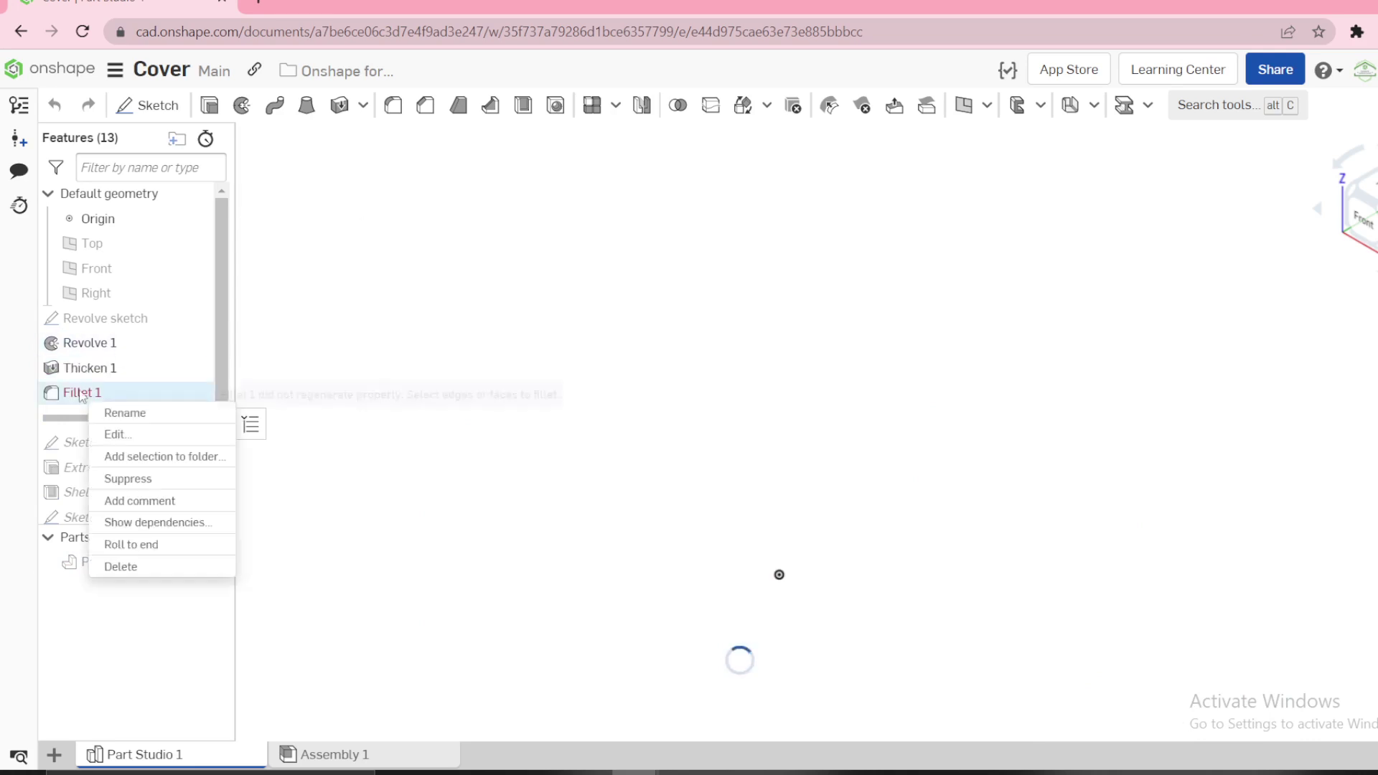
left_click(119, 567)
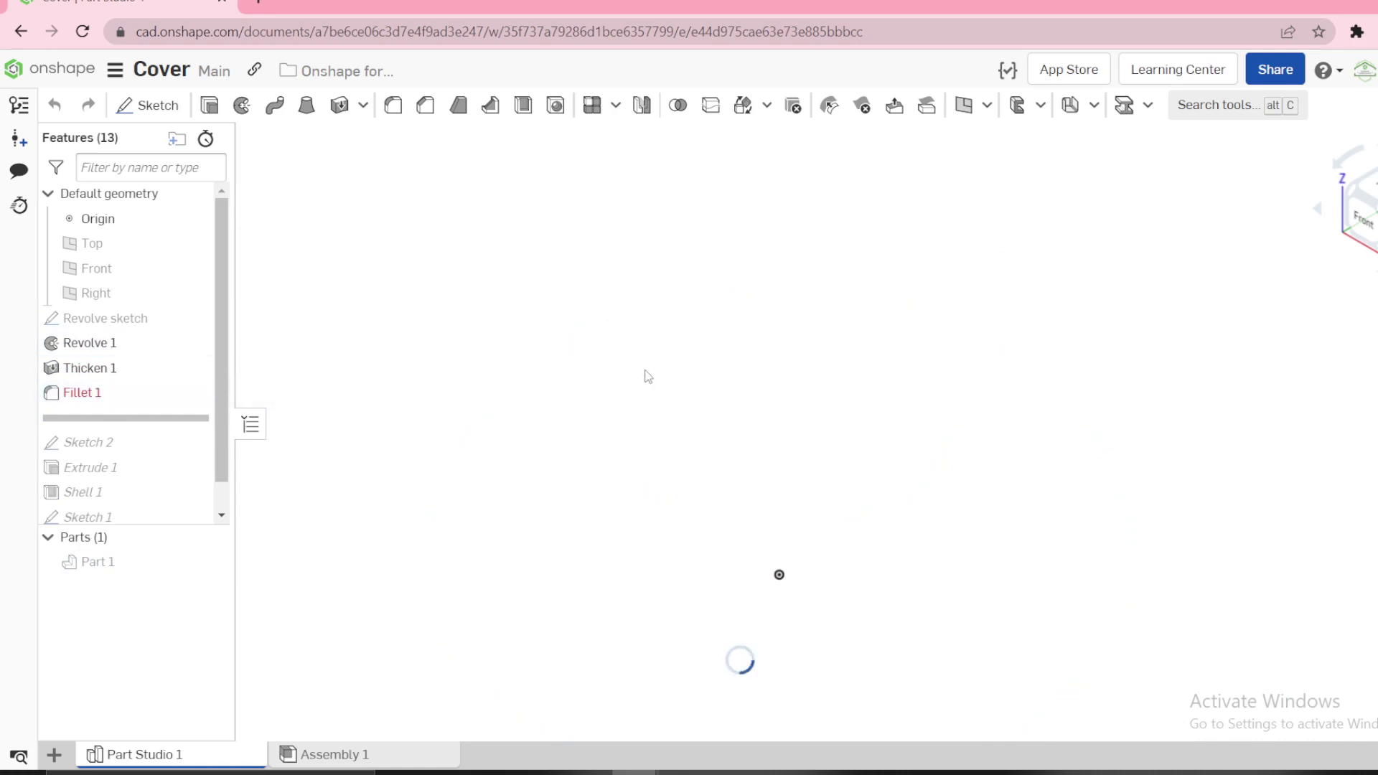
right_click(87, 394)
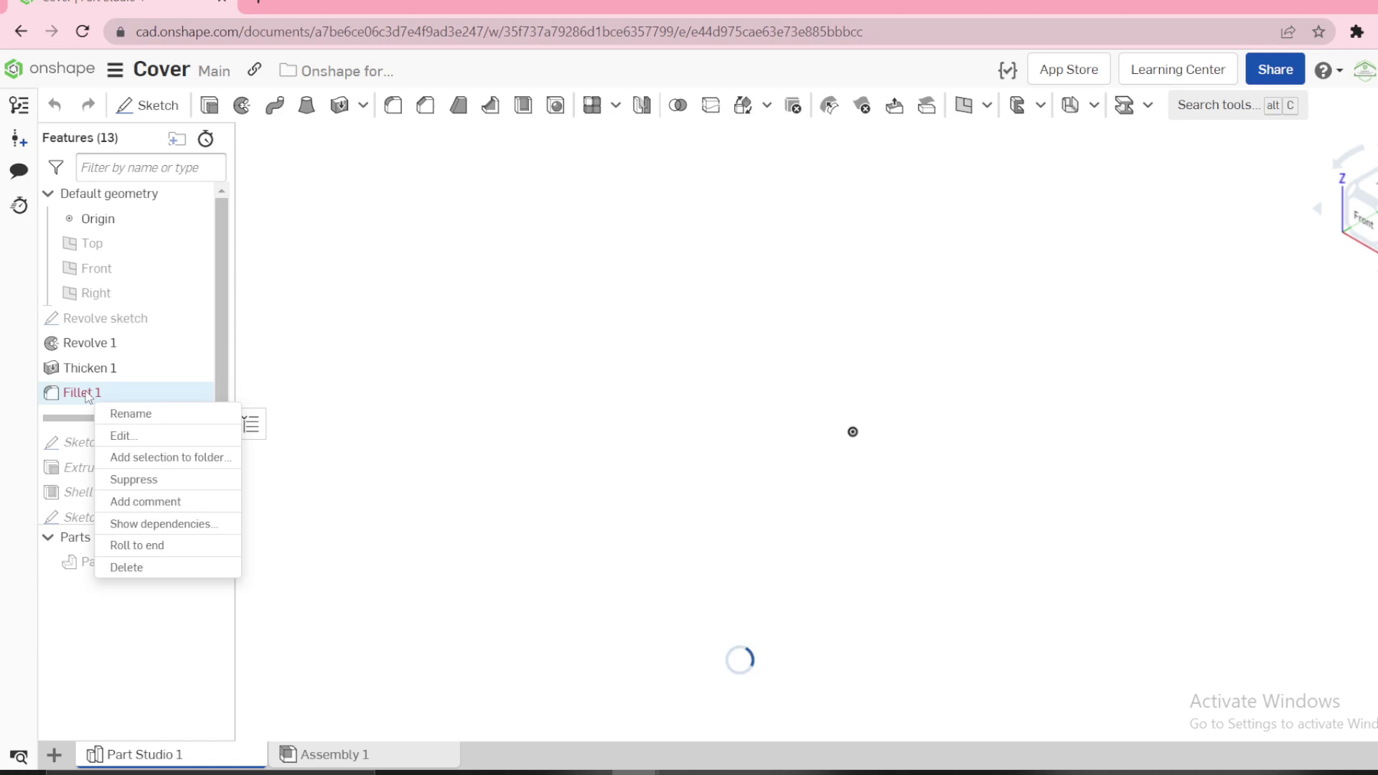
left_click(376, 498)
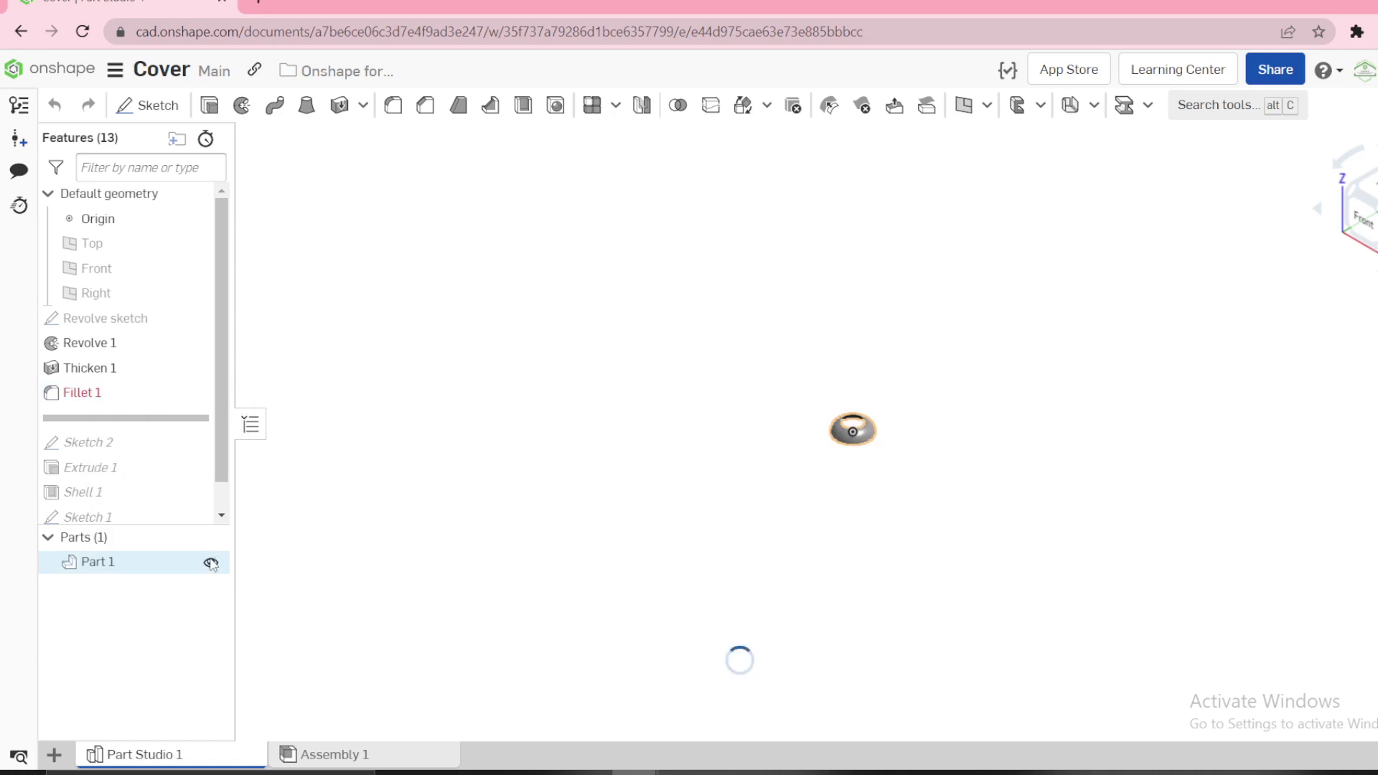
- Show the dome part again and dismiss Fillet 1's options unchanged
left_click(210, 564)
scroll(840, 427, "up", 10)
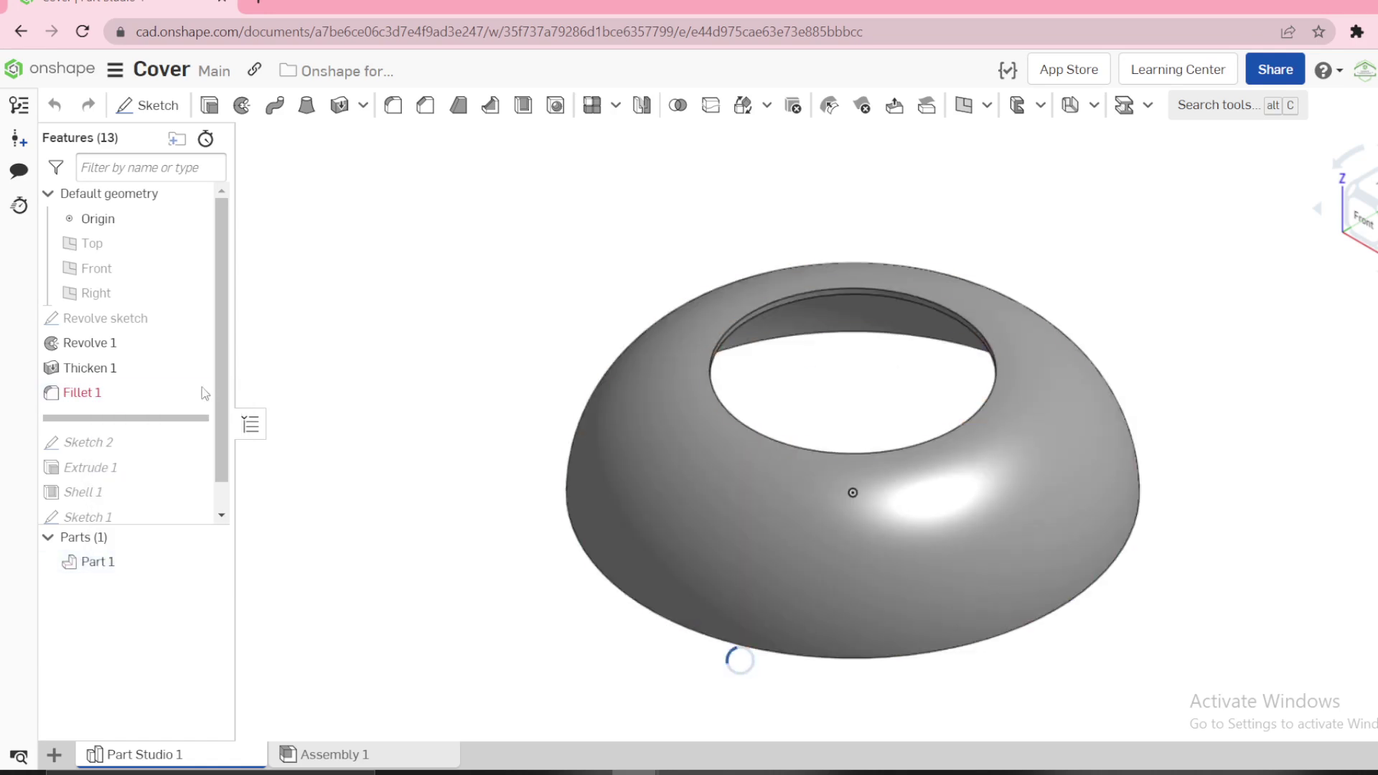
right_click(116, 397)
key("Escape")
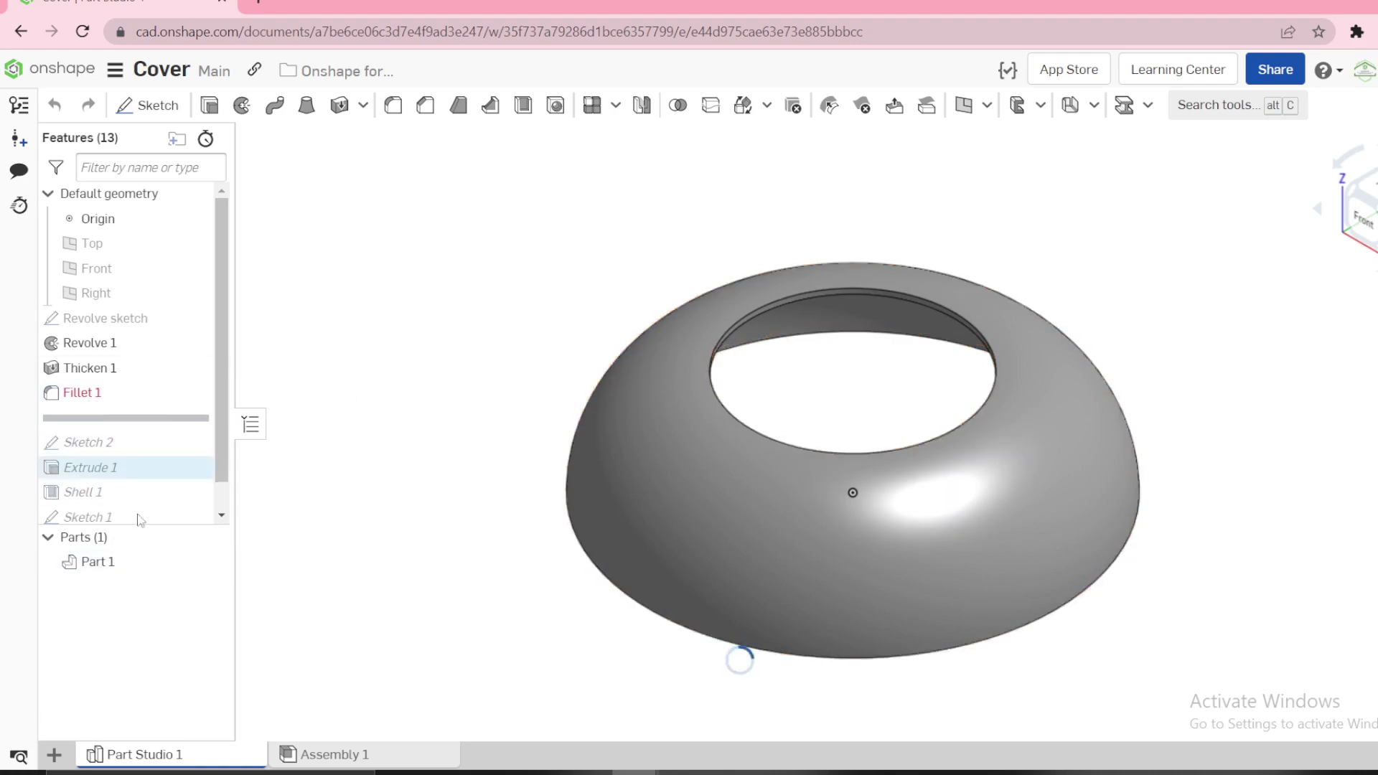
- Rename Part 1 to 'Revolve shape'
right_click(122, 562)
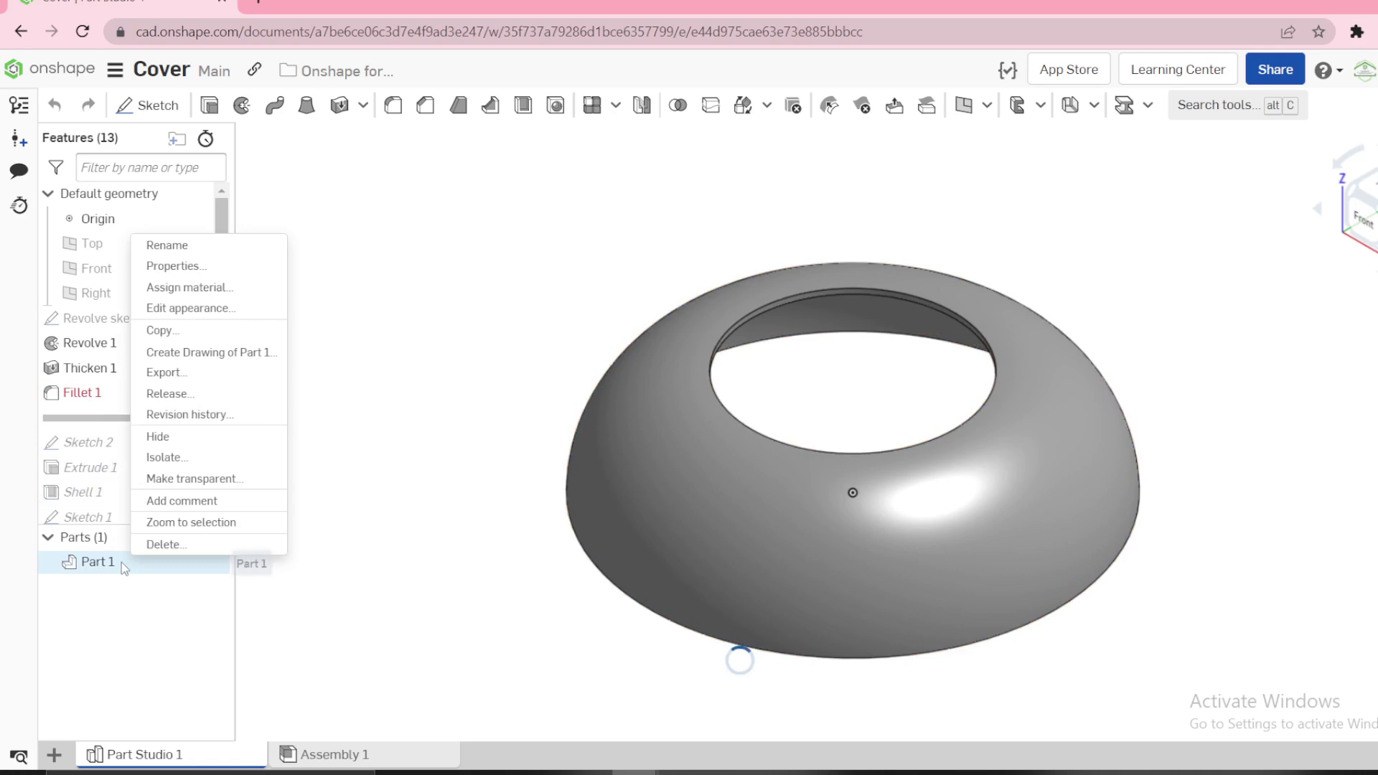
left_click(175, 252)
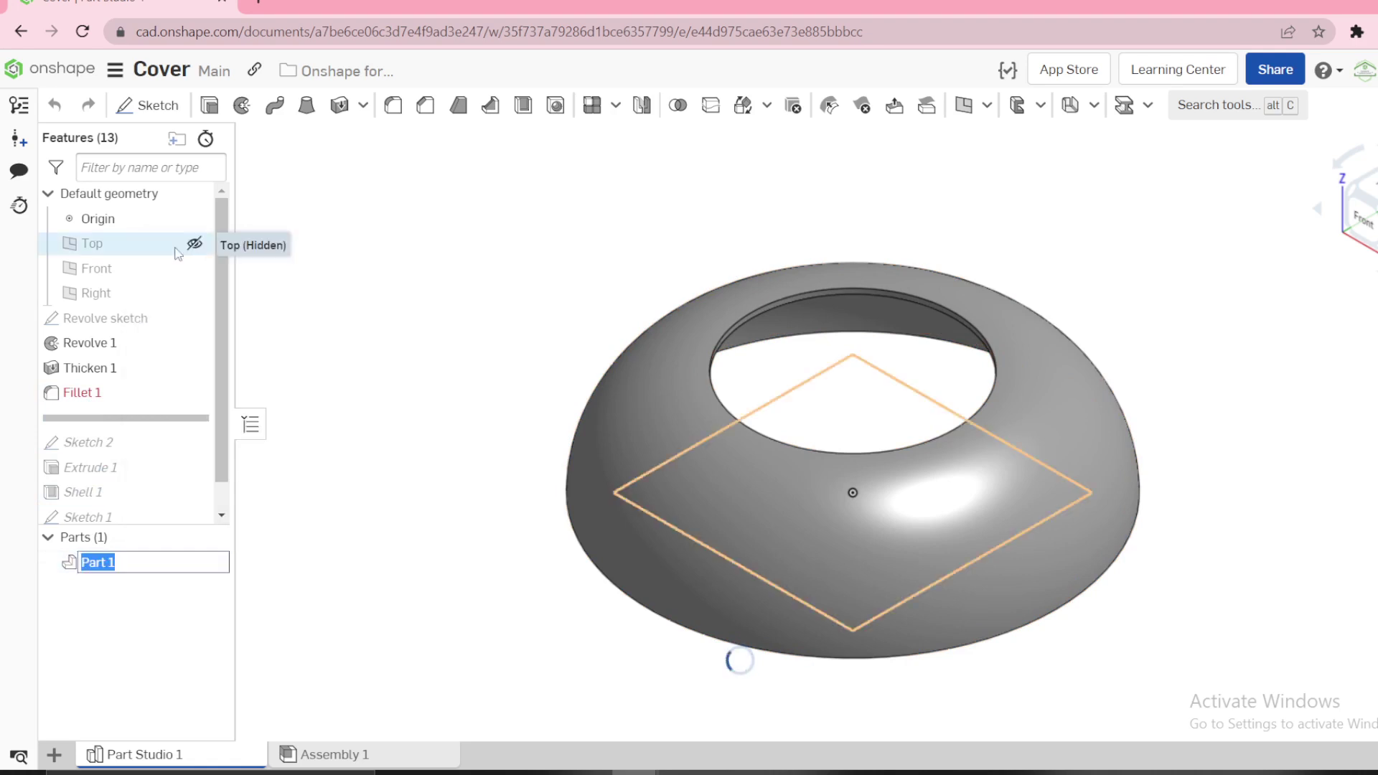
type("Revolve shape")
key("Return")
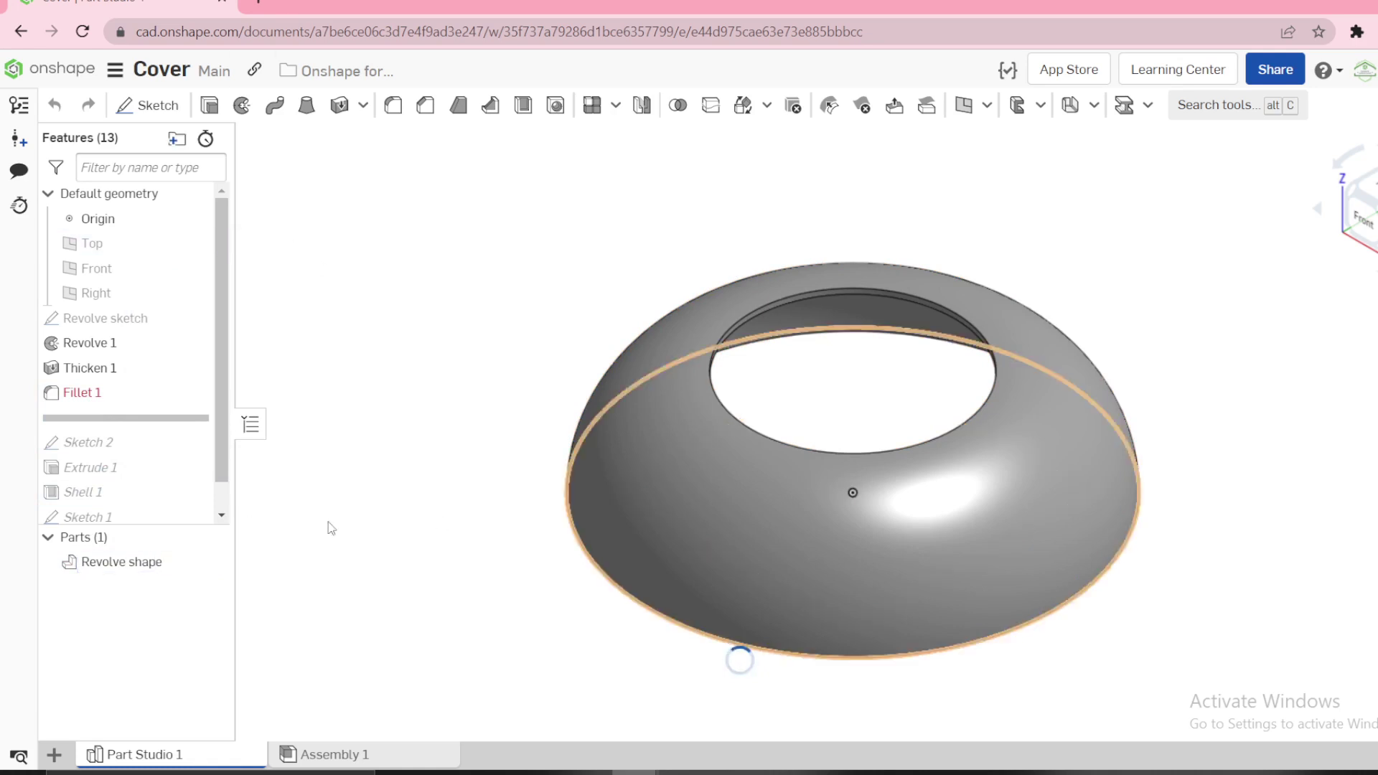
- Delete Fillet 1 and roll the history forward to Sketch 2
right_click(98, 399)
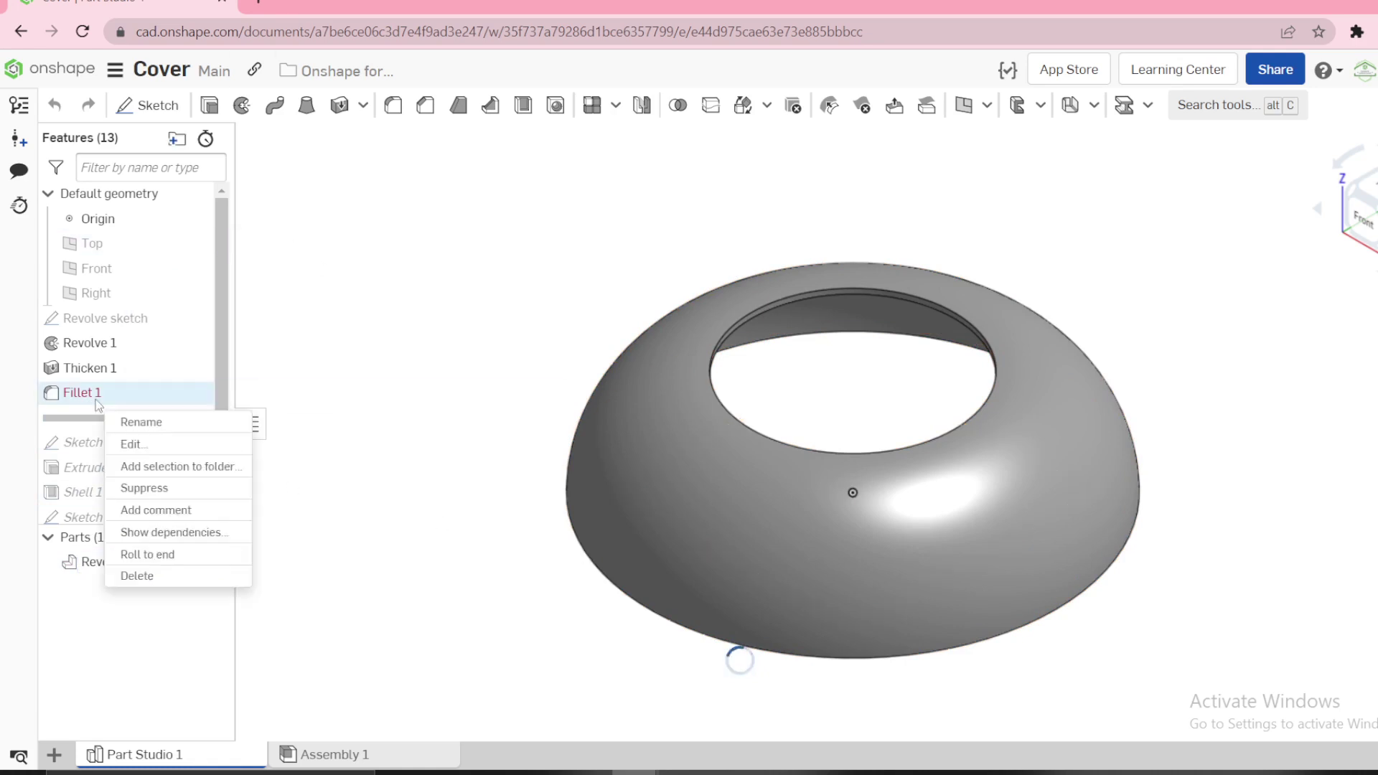
left_click(144, 485)
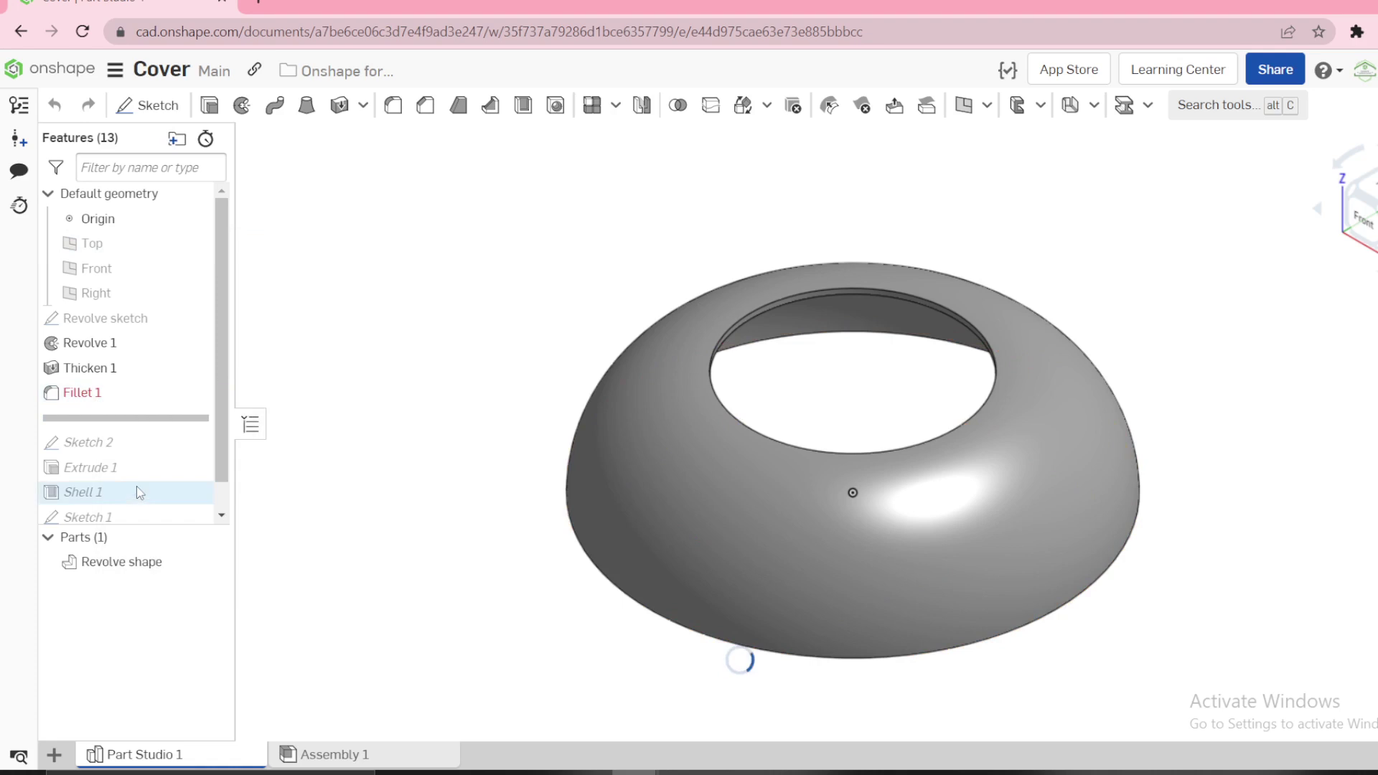
right_click(109, 442)
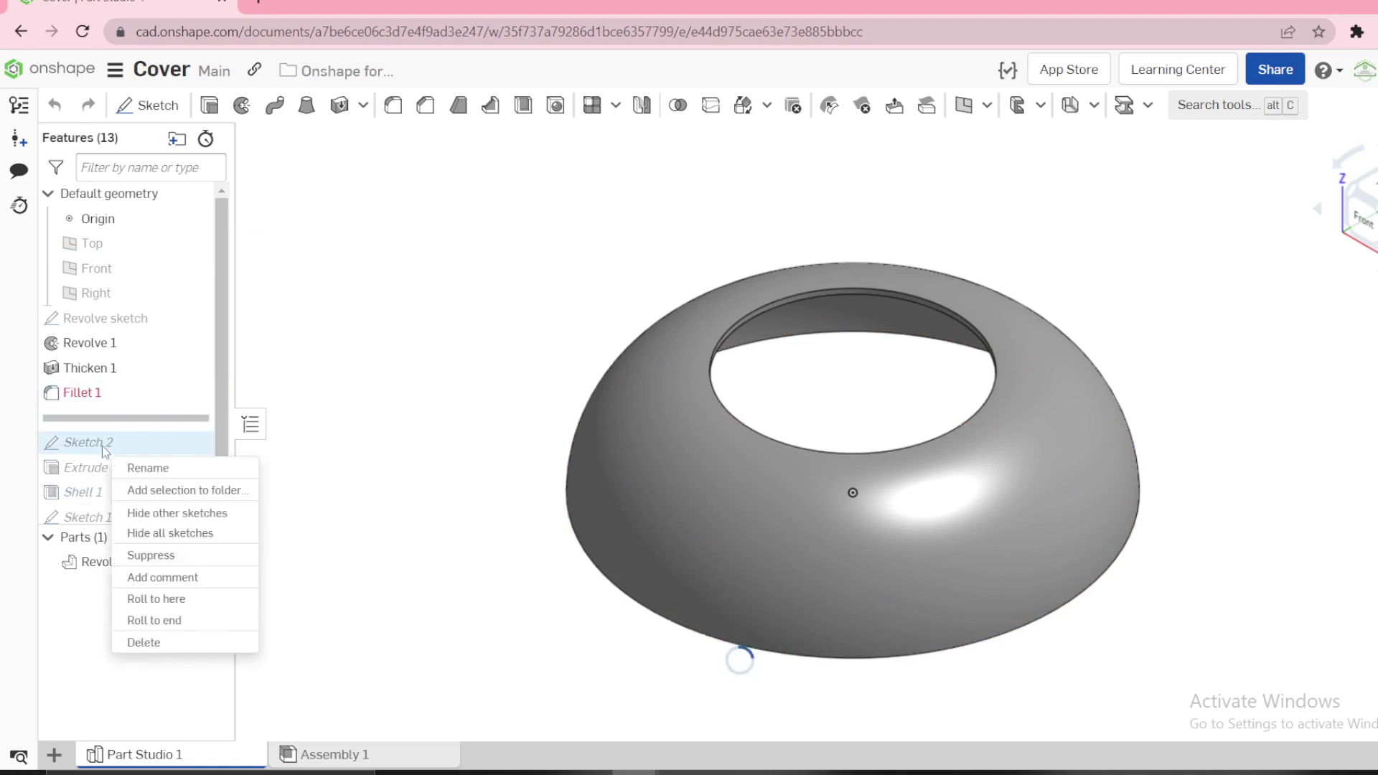
left_click(185, 602)
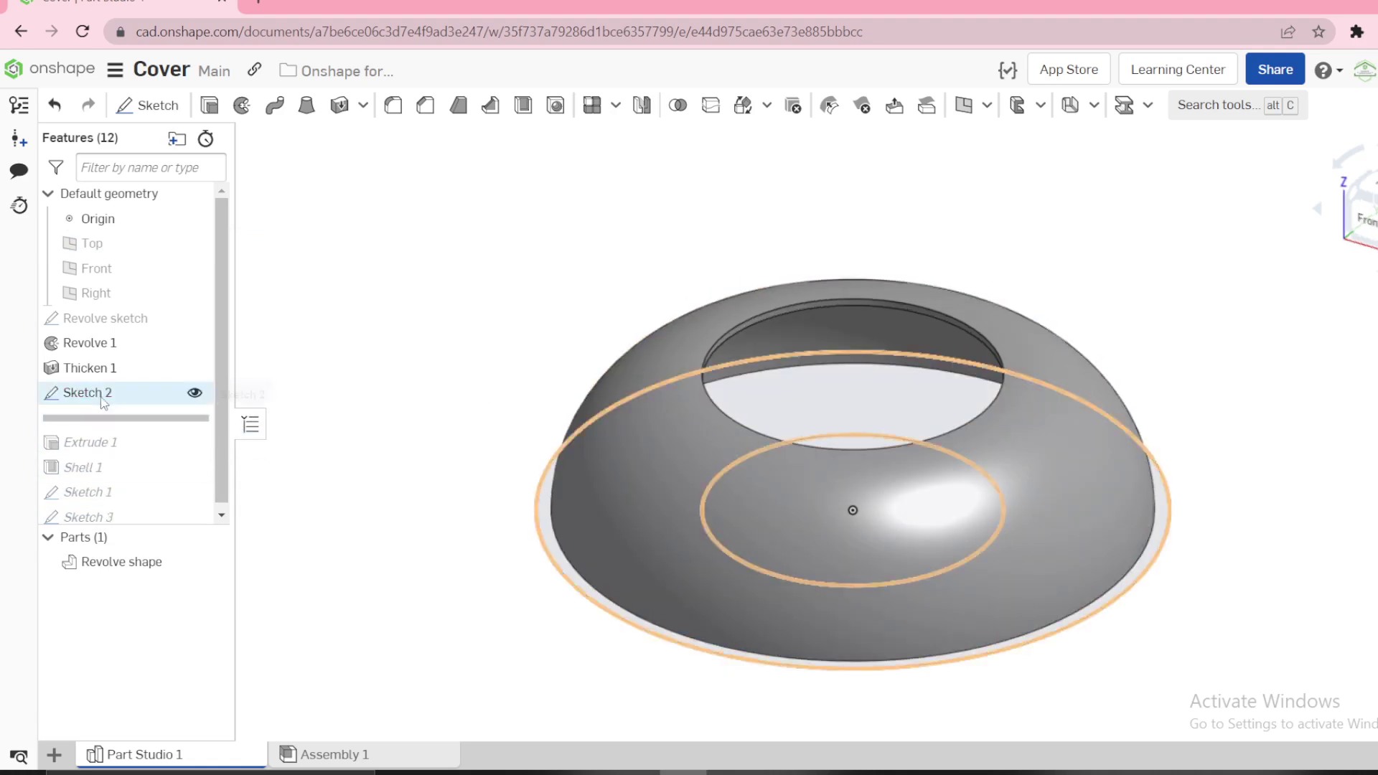
right_click(104, 393)
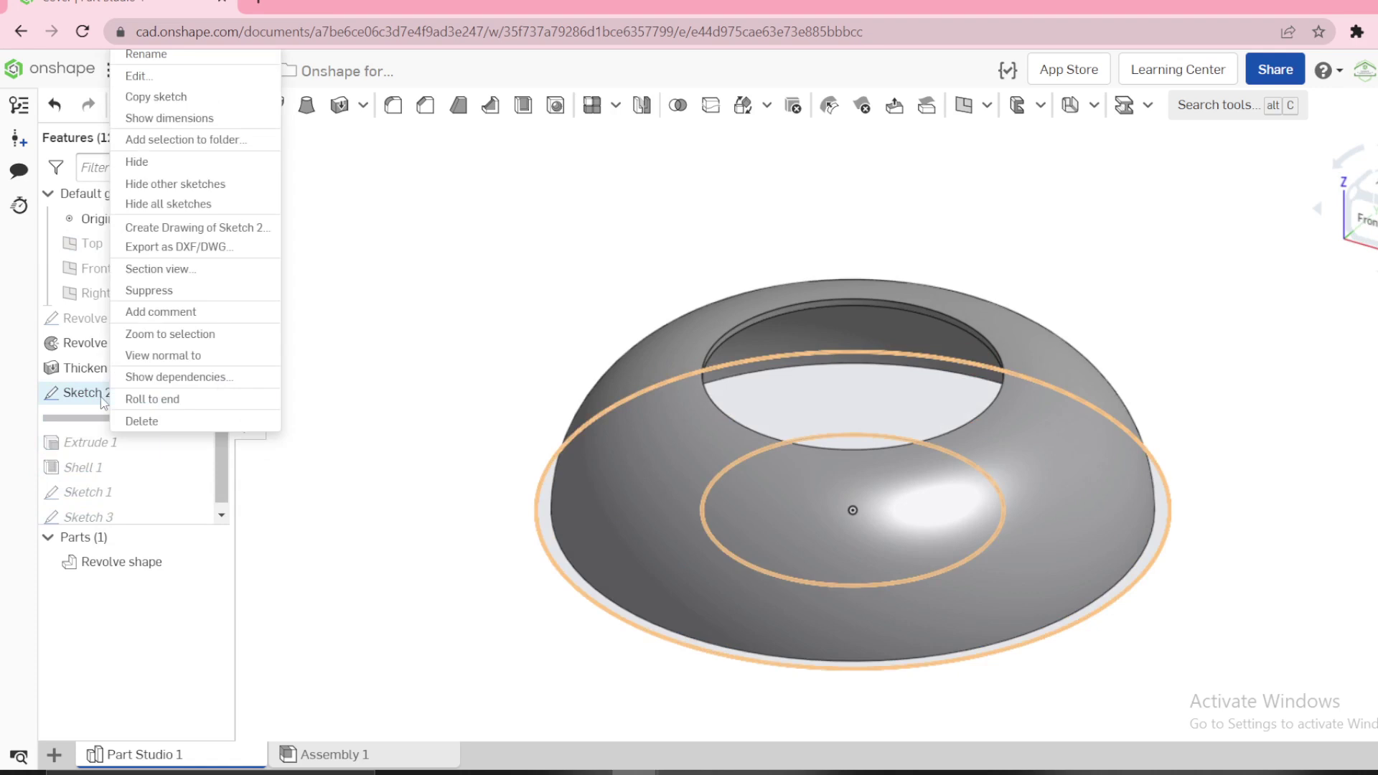
left_click(143, 76)
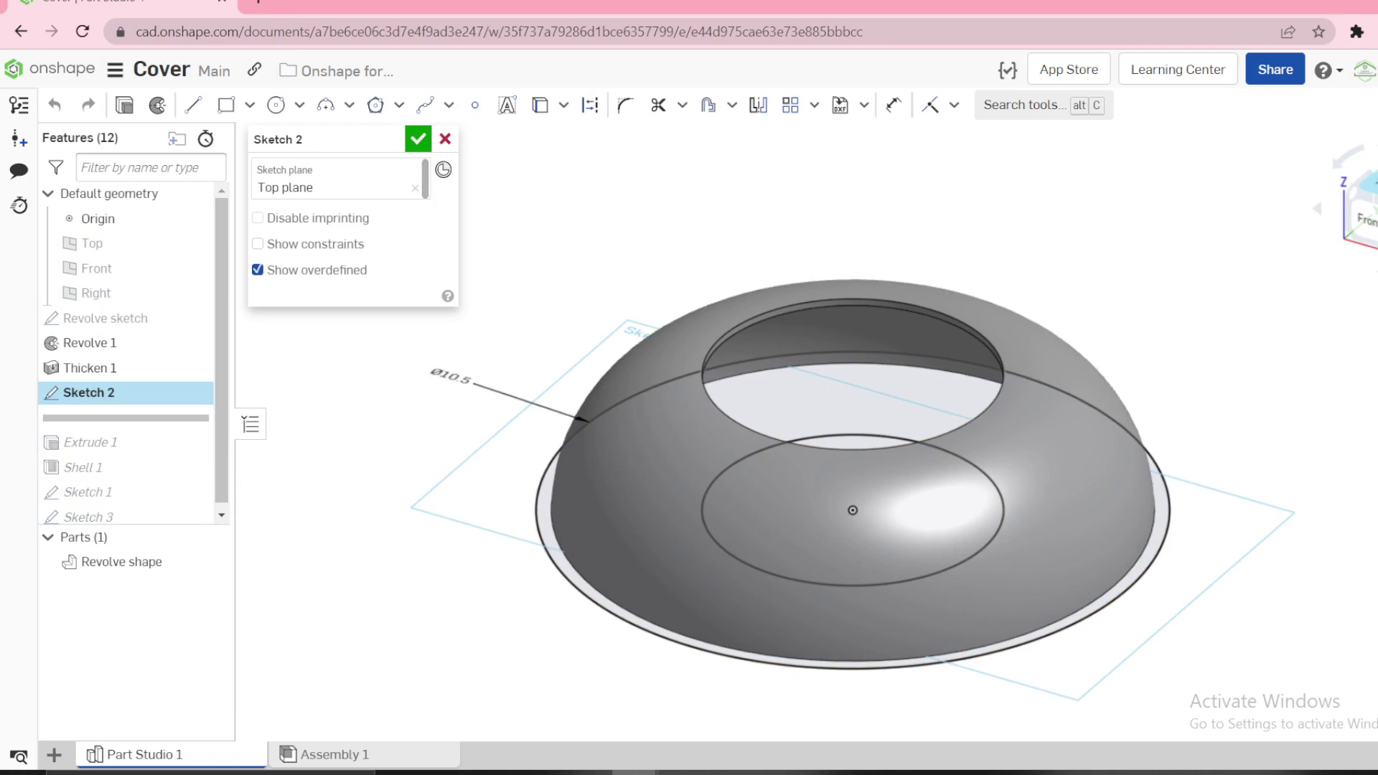
key("n")
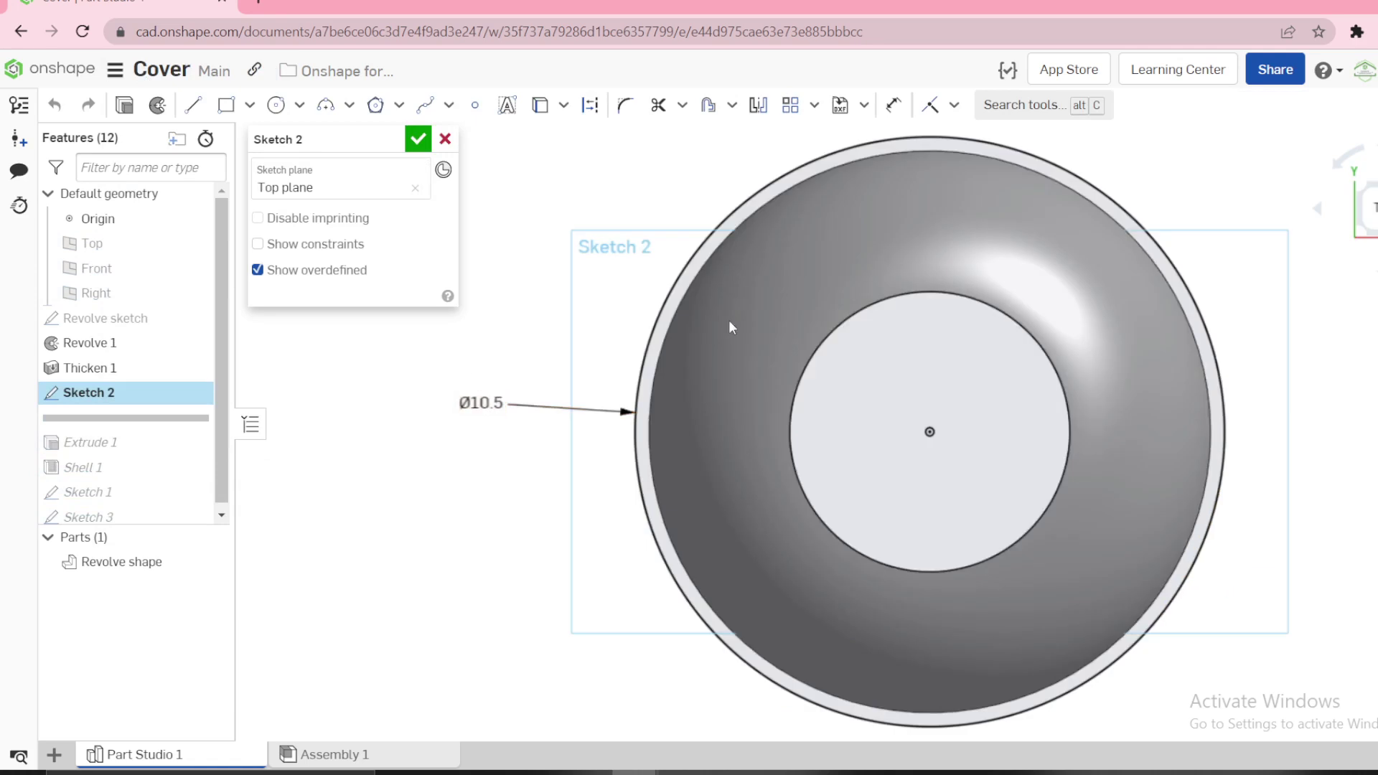
left_click(564, 106)
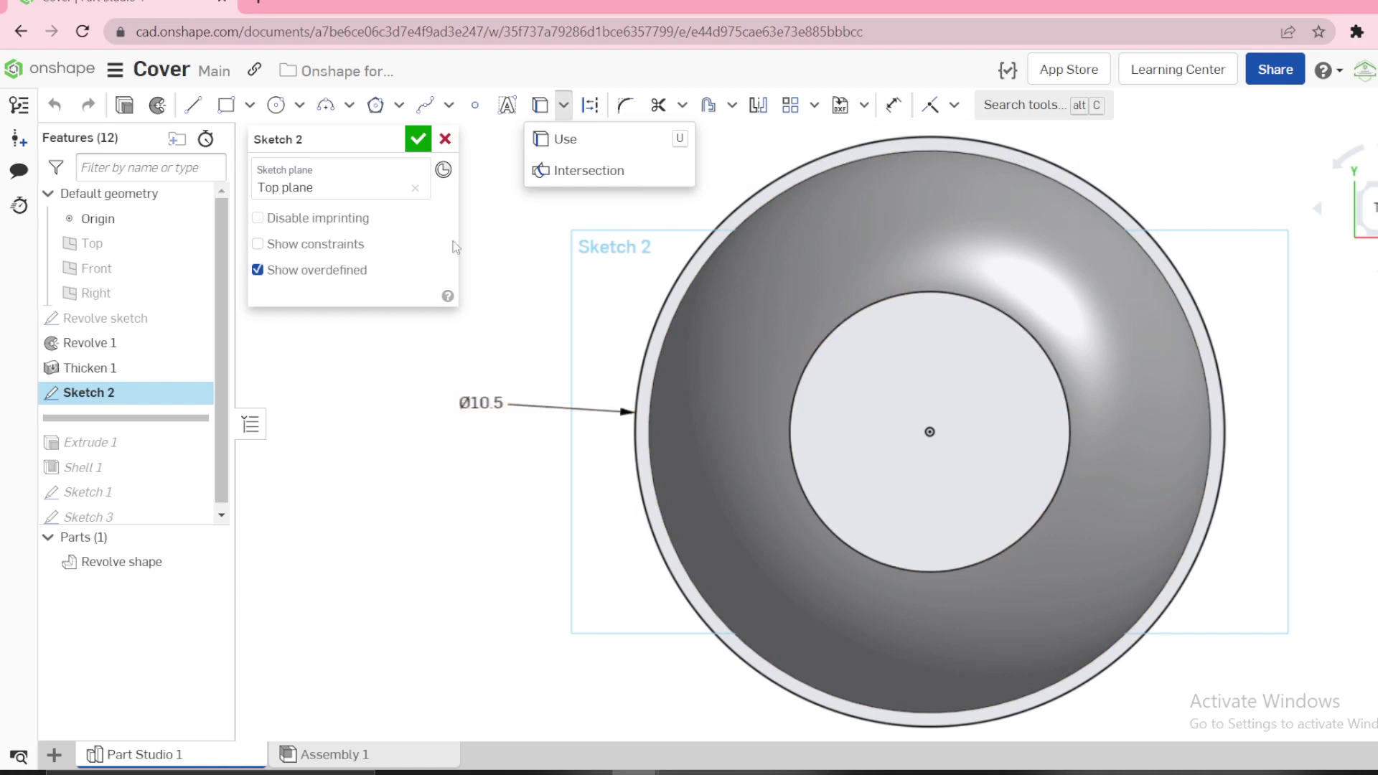
key("shift+7")
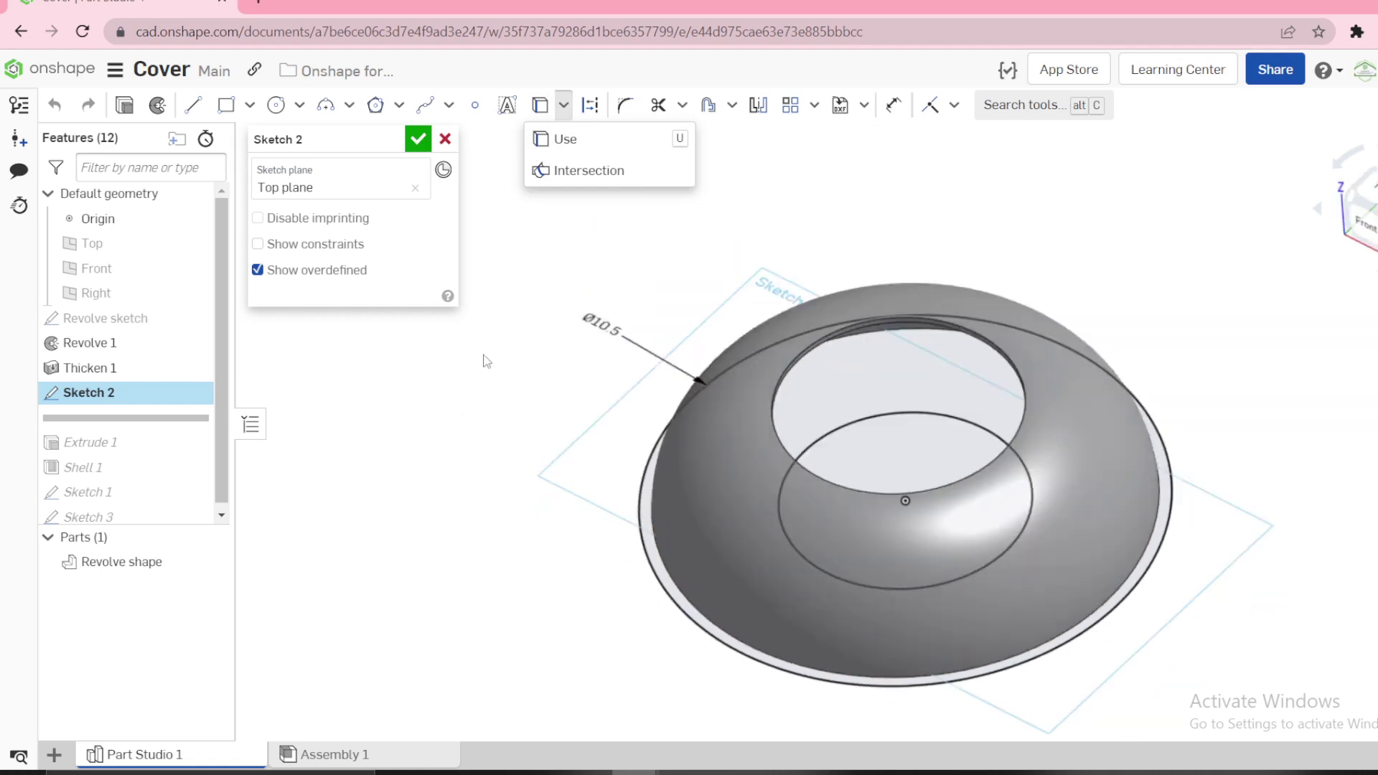
left_click(415, 142)
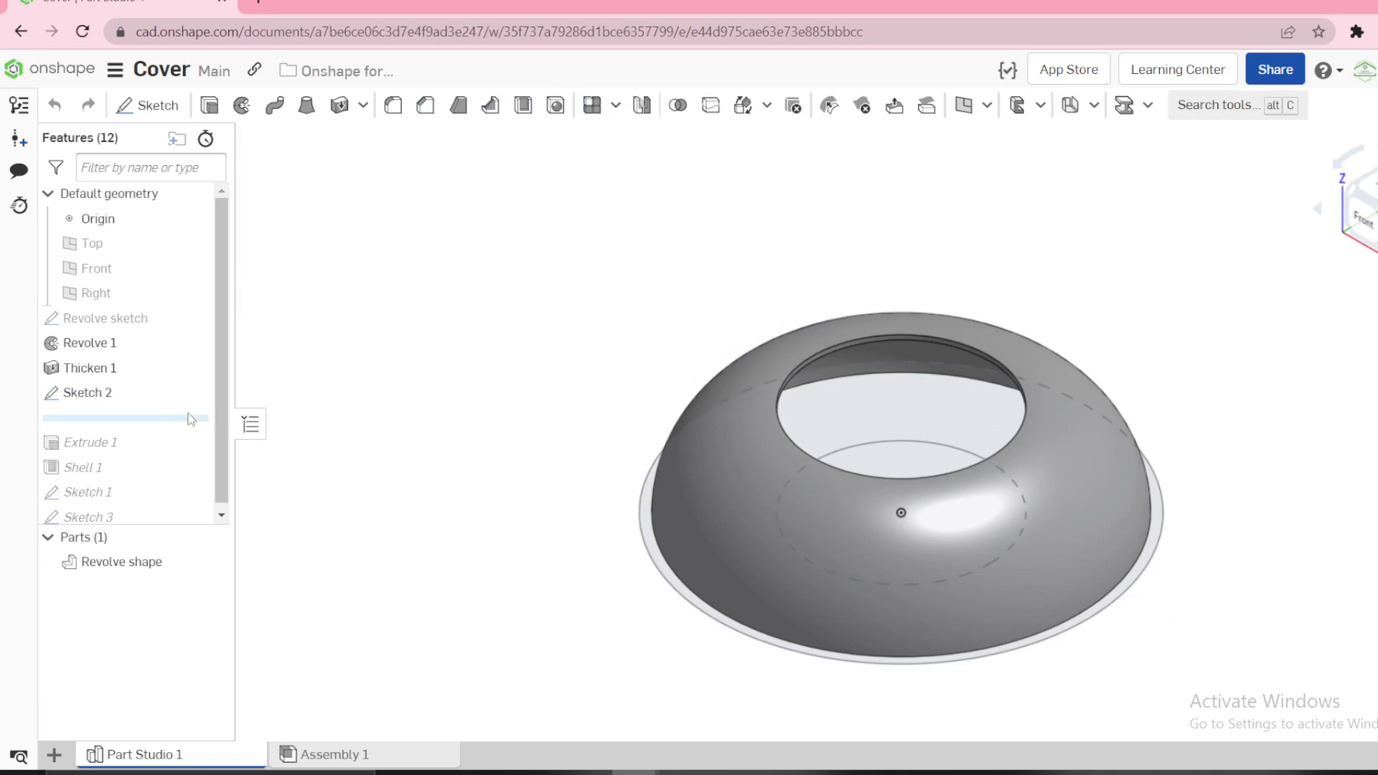
- Roll to Extrude 1 and confirm its 3 in blind extrude
right_click(87, 450)
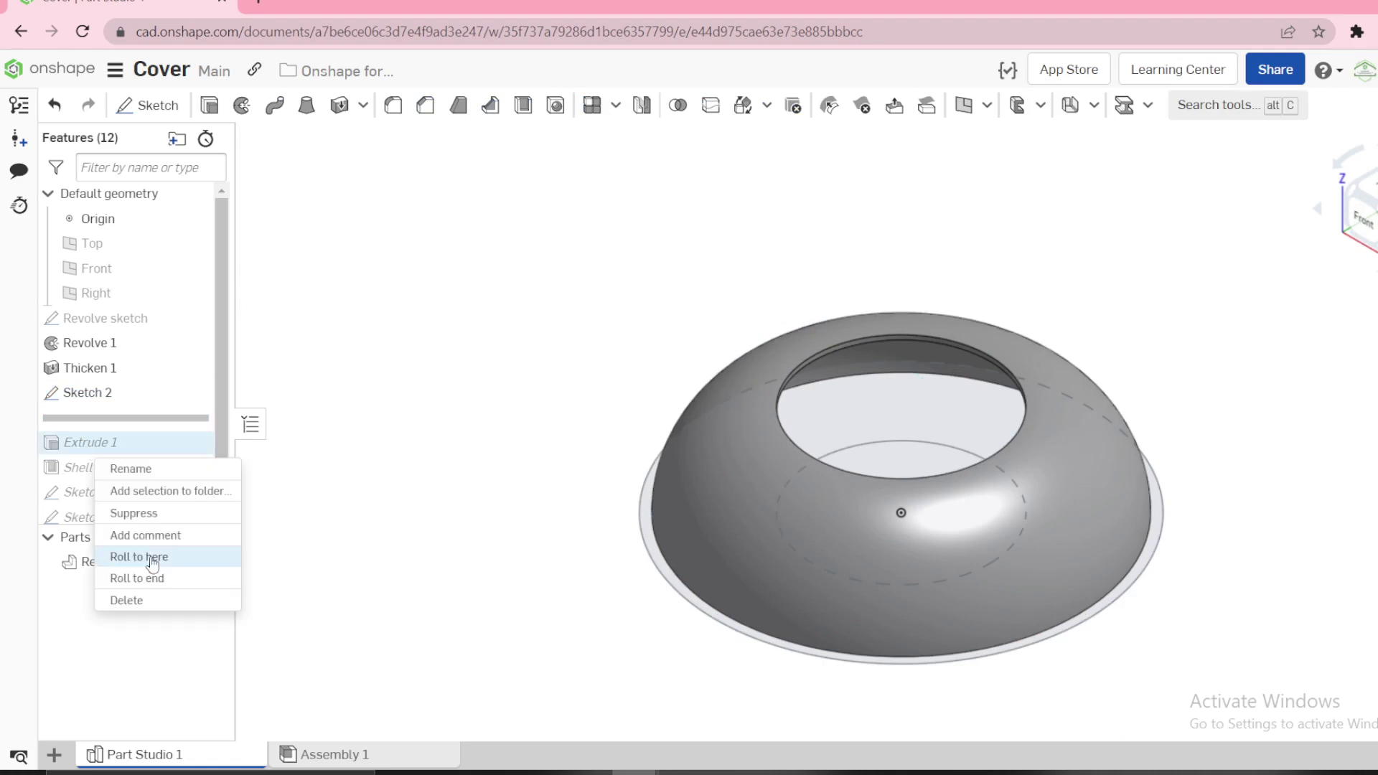
left_click(148, 557)
right_click(99, 424)
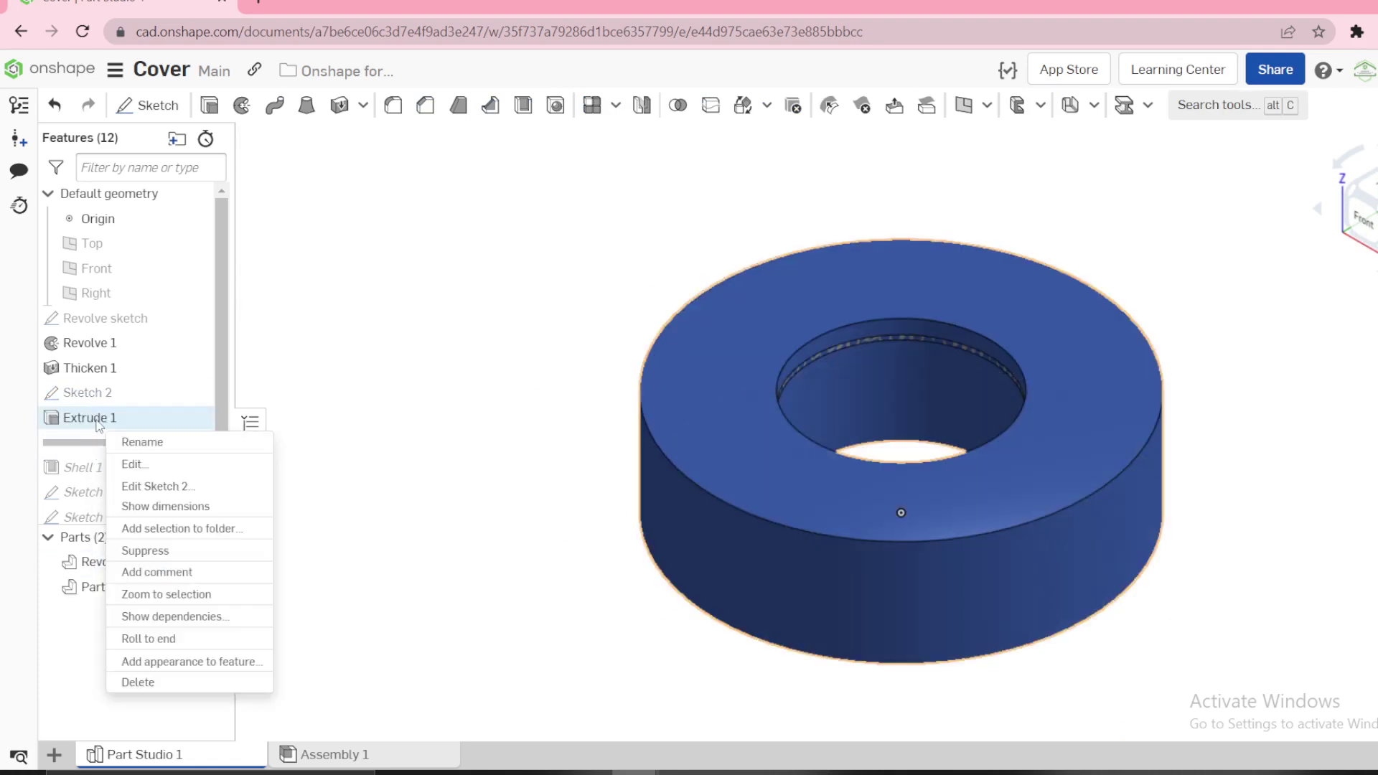
left_click(144, 465)
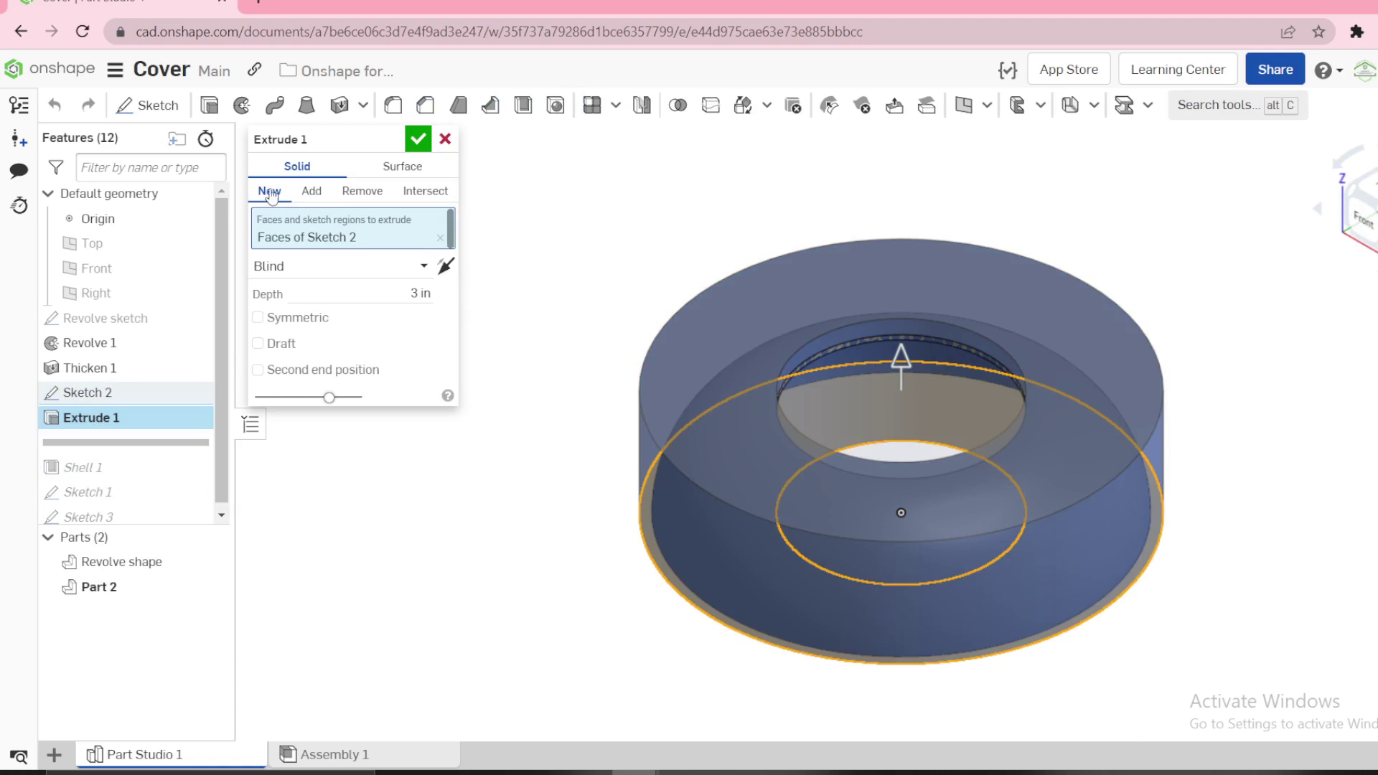
left_click(418, 139)
- Rename Part 2 to 'Extrude part'
right_click(115, 587)
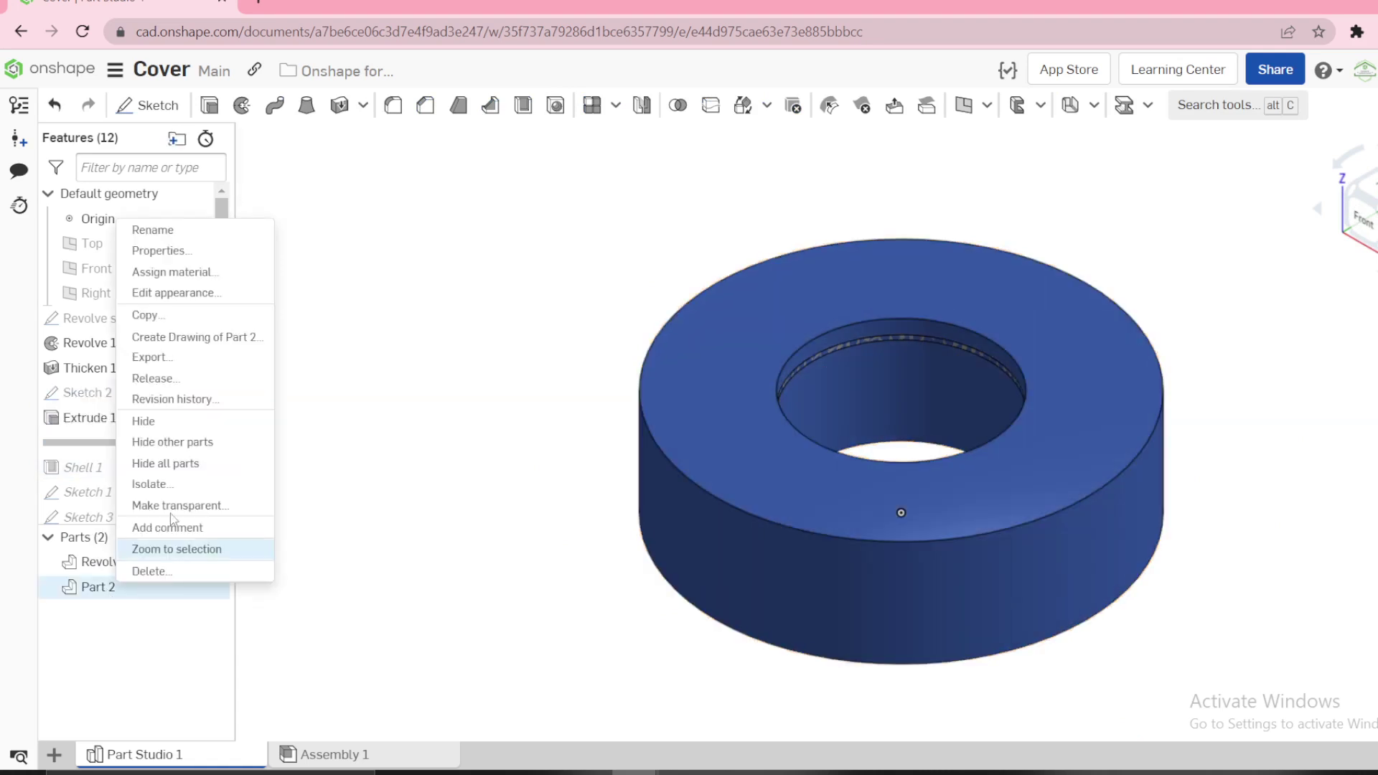
left_click(161, 230)
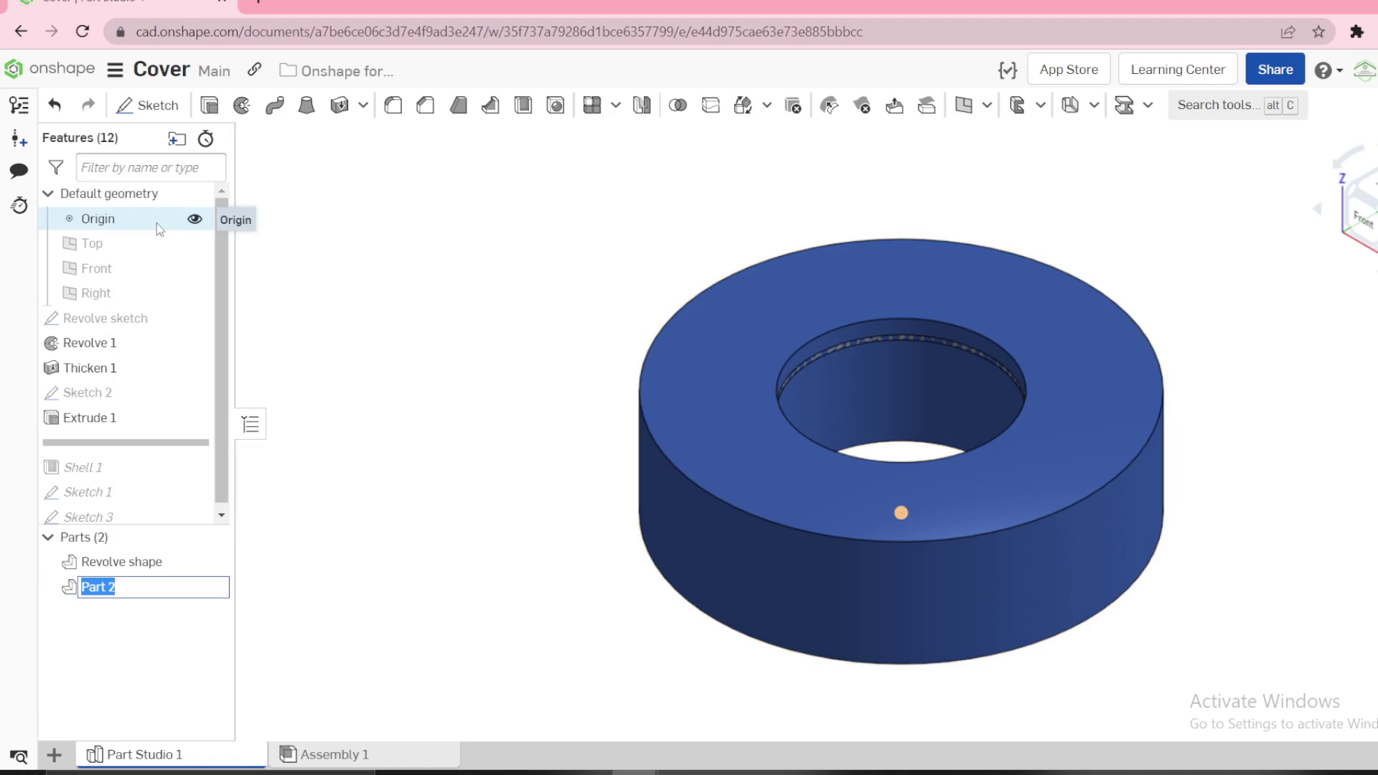
type("Extrude part")
key("Return")
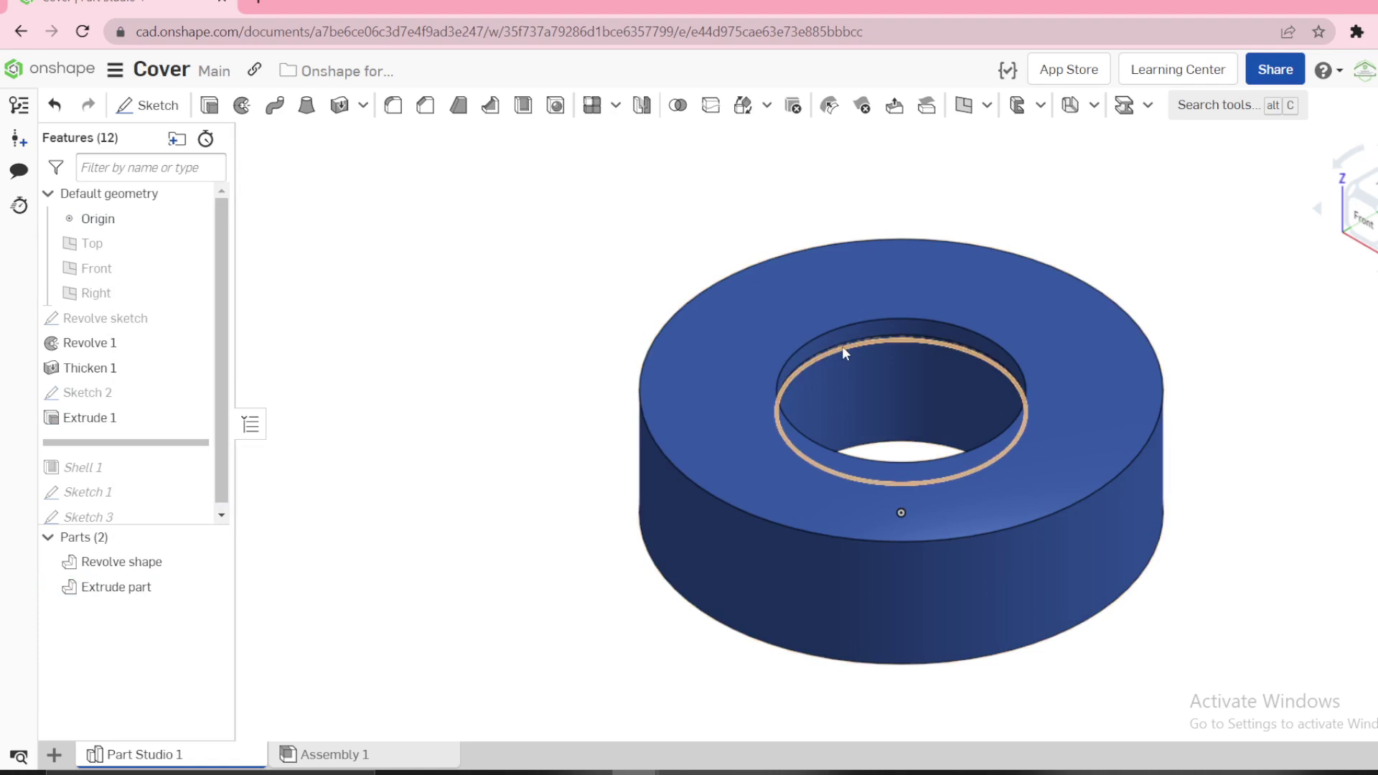
scroll(826, 349, "up", 5)
scroll(797, 366, "down", 2)
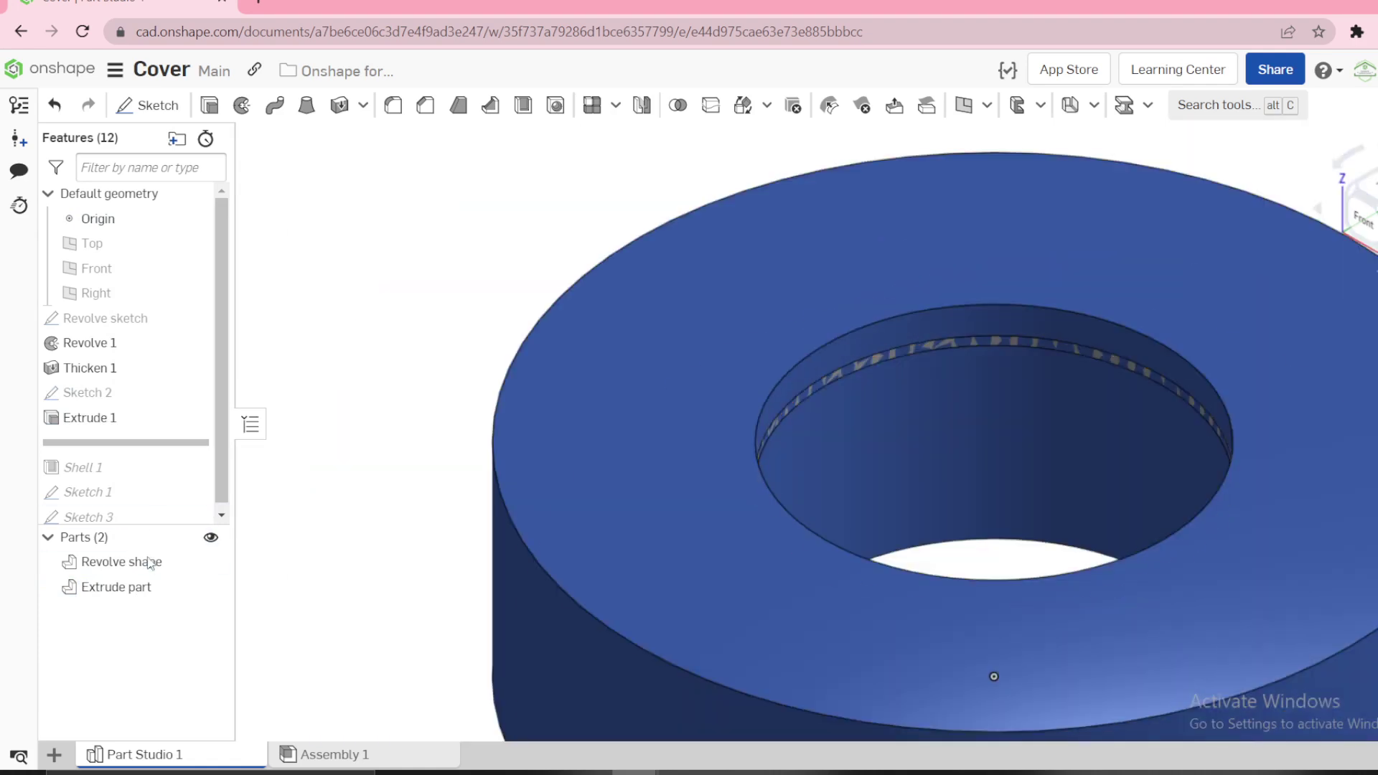
scroll(739, 593, "down", 3)
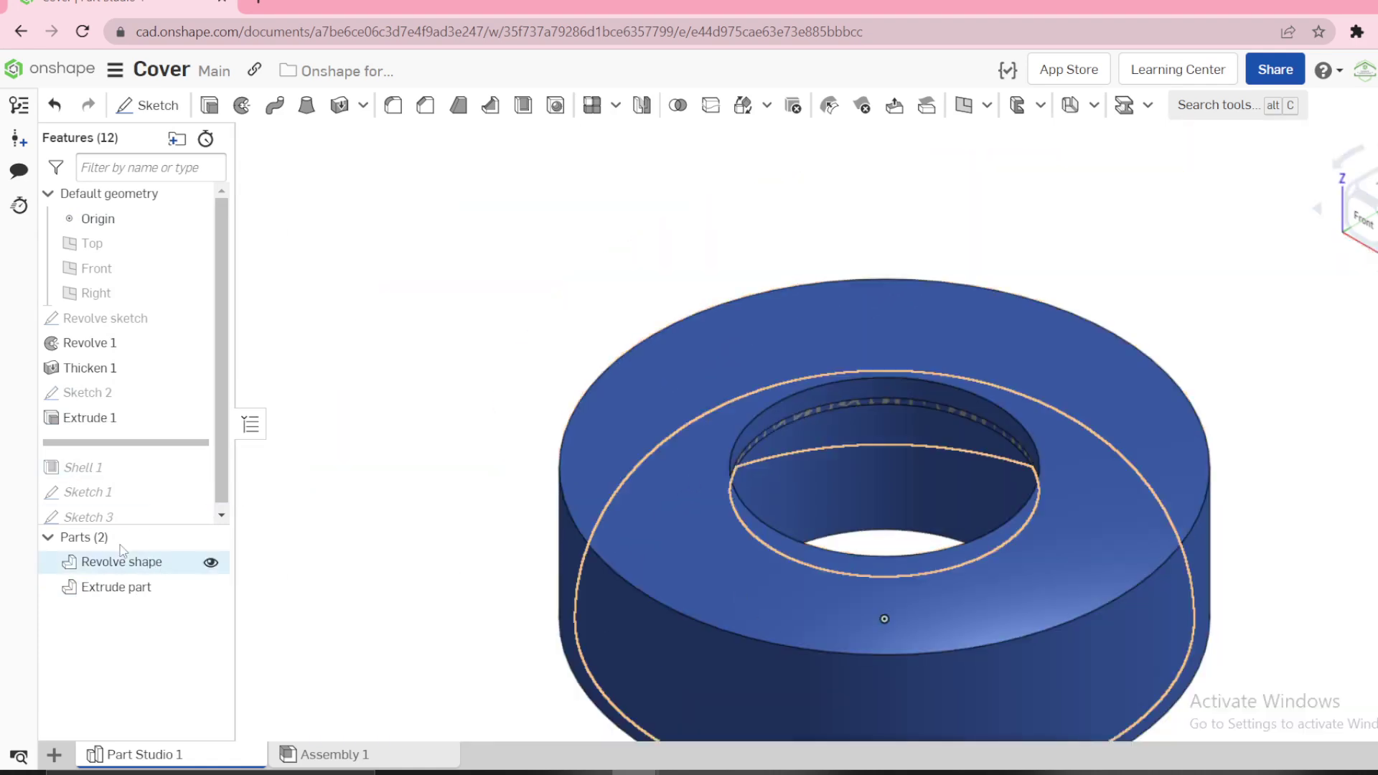
- Roll to Shell 1 and confirm its 0.1 in shell thickness
right_click(96, 476)
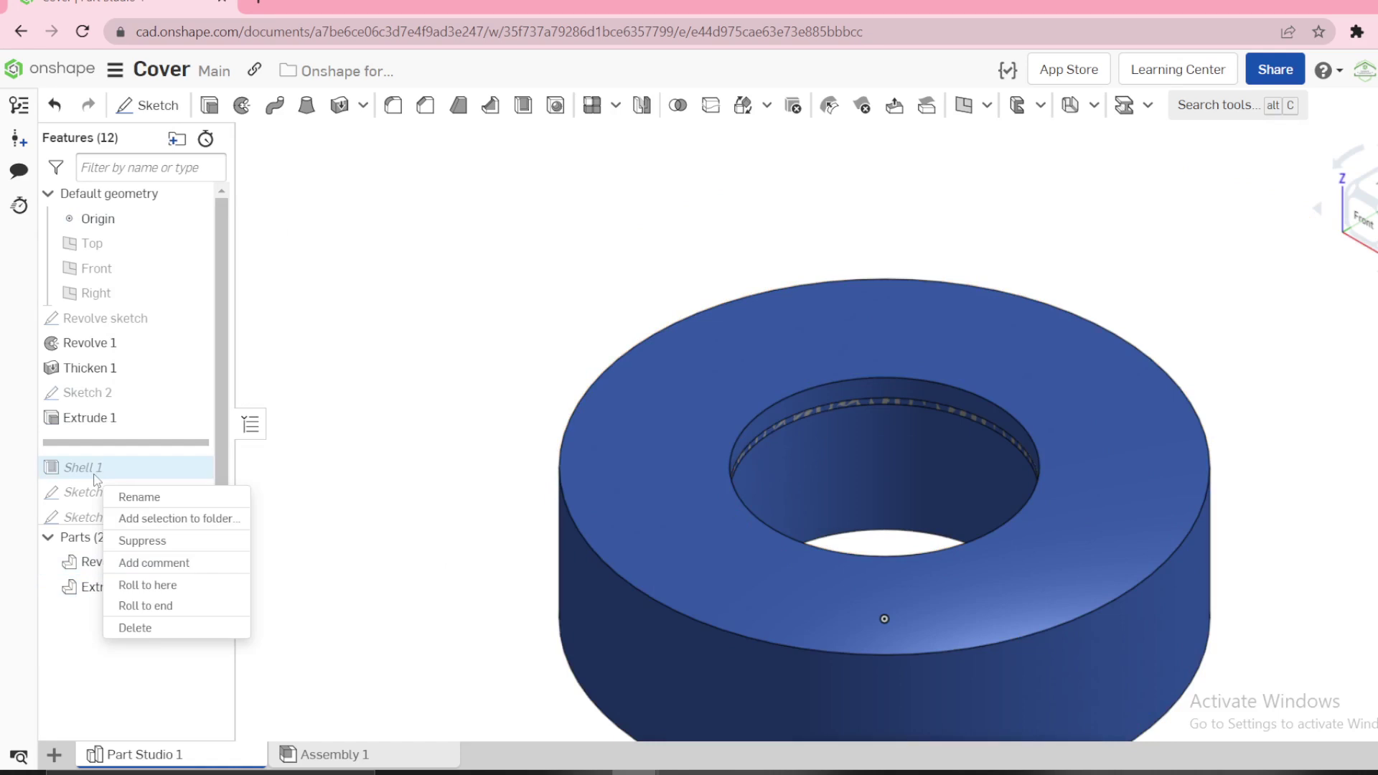
left_click(147, 585)
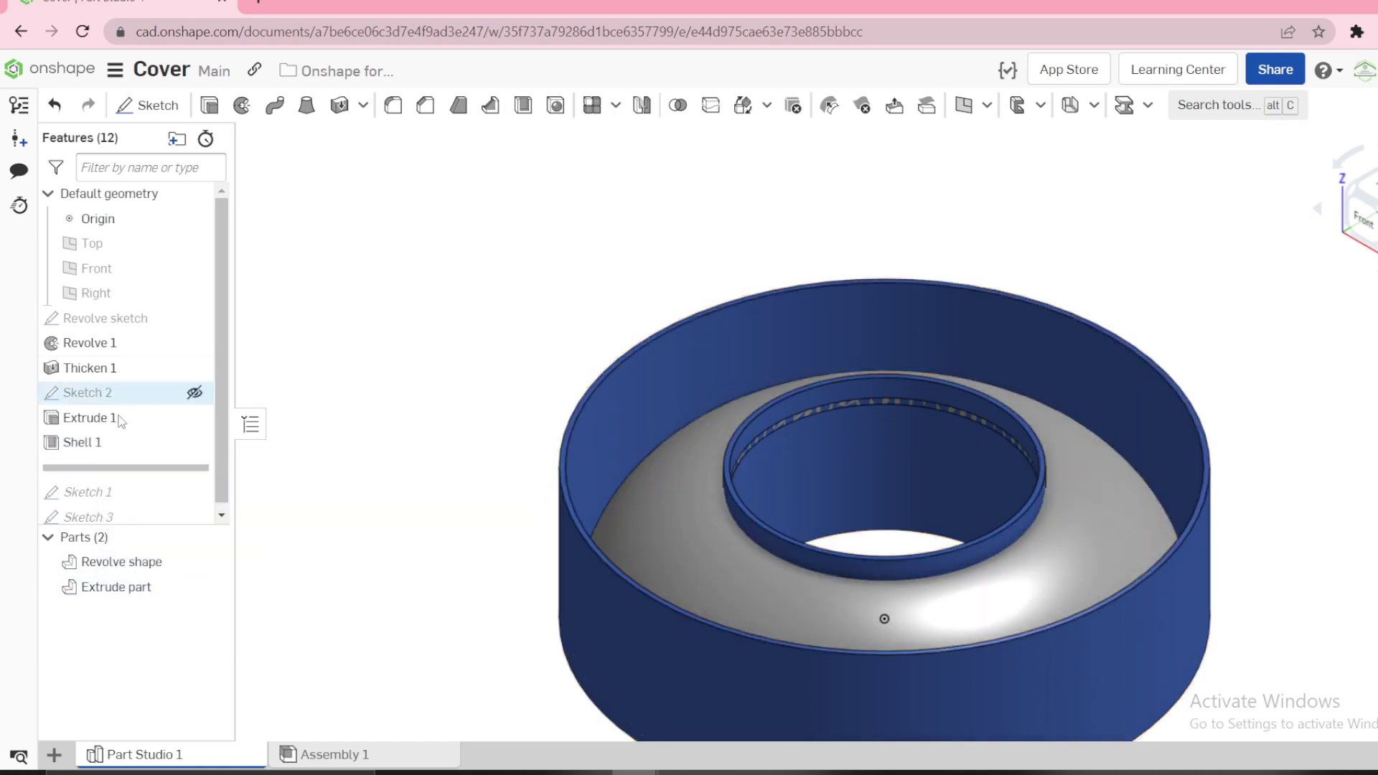
right_click(86, 454)
left_click(129, 491)
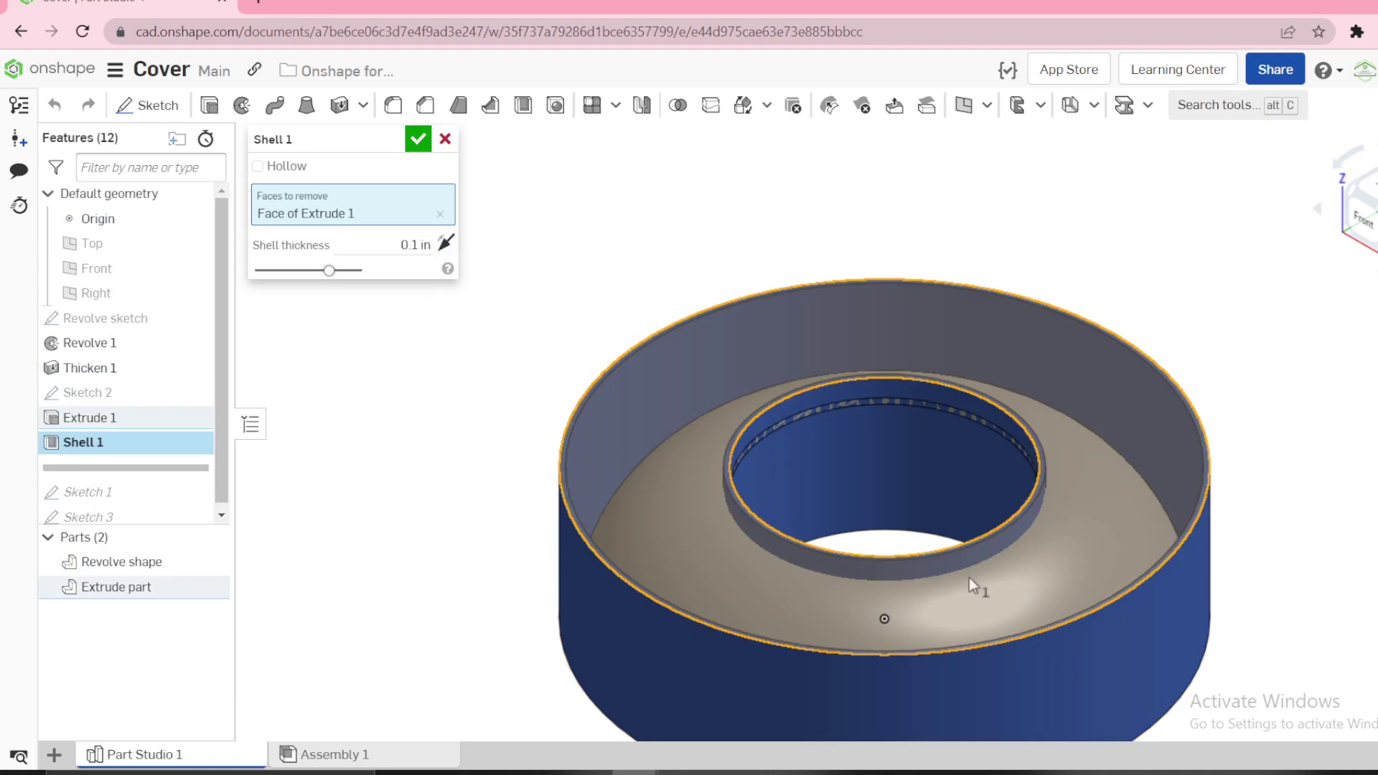
left_click(418, 139)
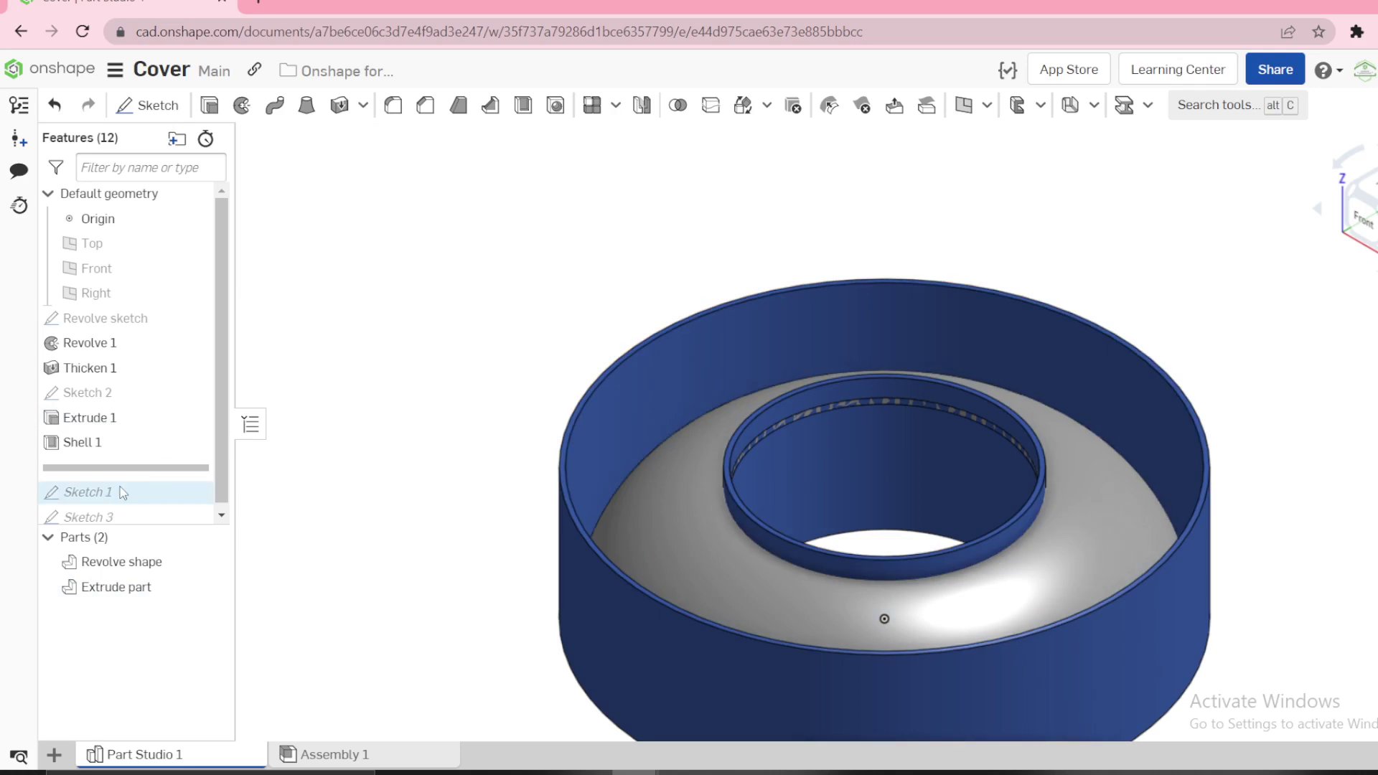
- Roll to Sketch 1, switch to Top view, and bring up the lattice reference image
right_click(111, 507)
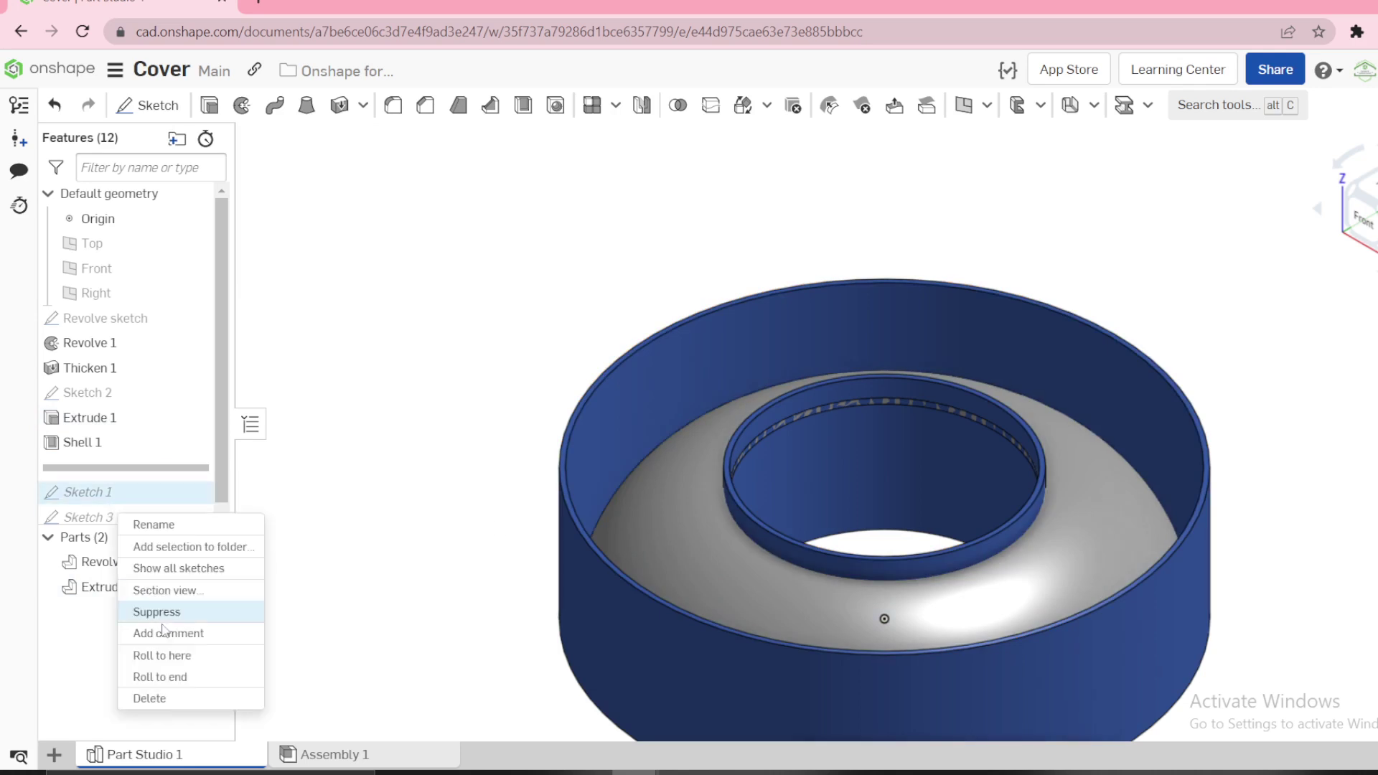
left_click(160, 653)
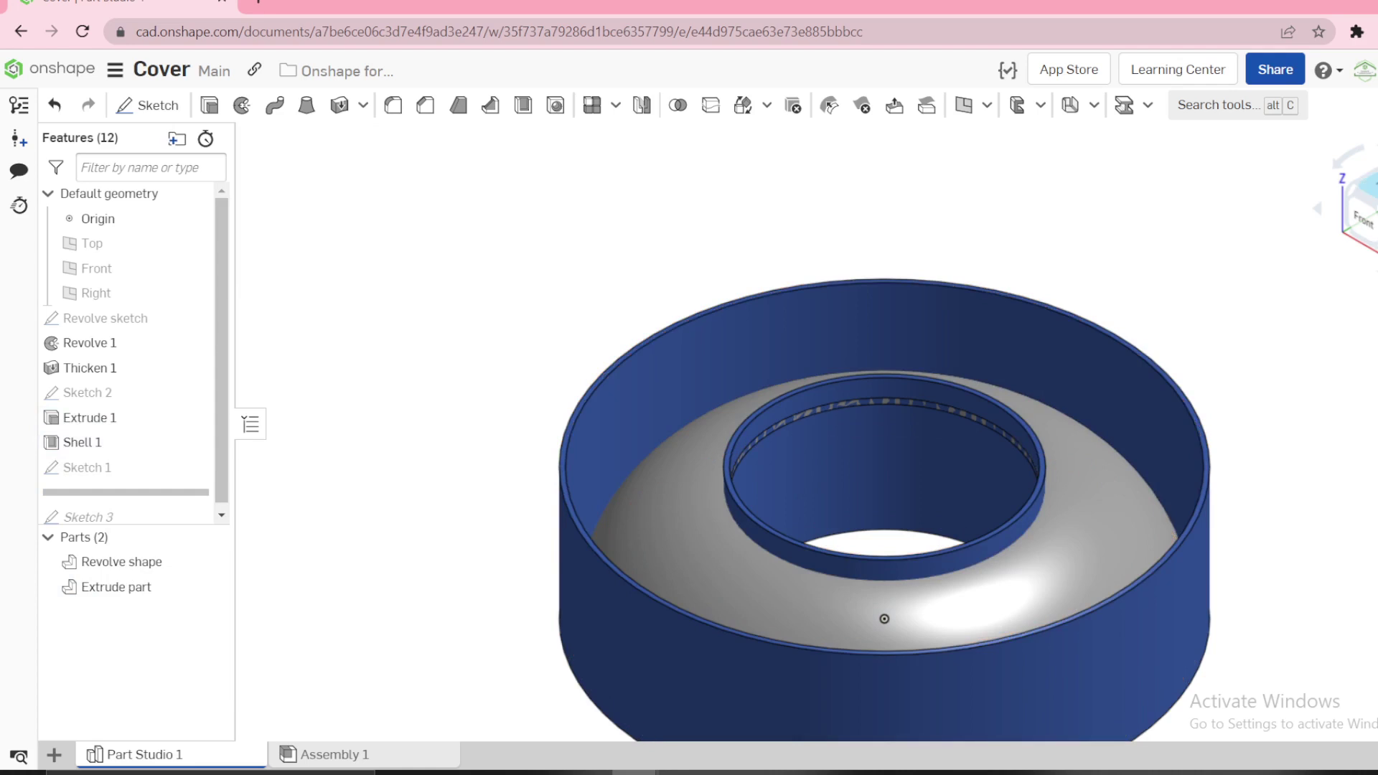
left_click(1364, 183)
key("alt+Tab")
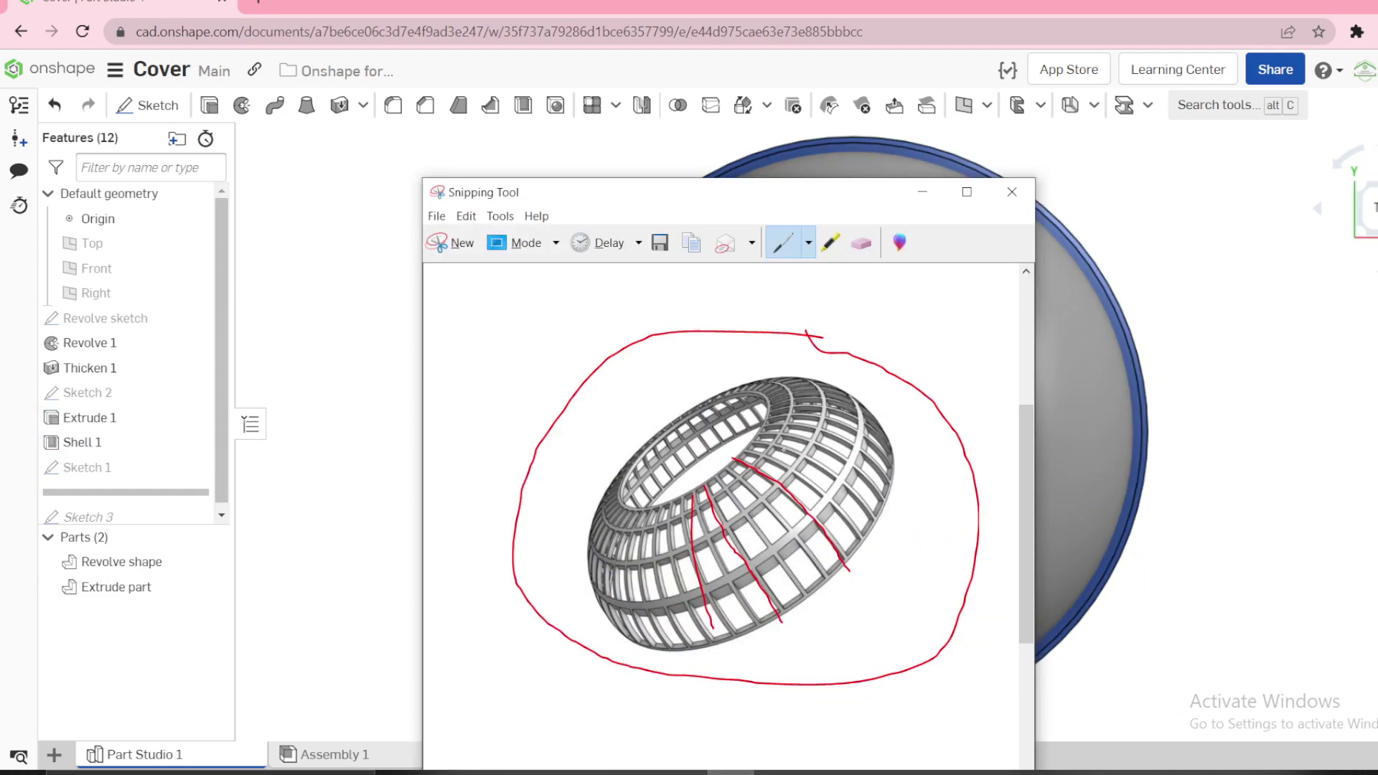
- Put away the reference image and roll the feature list to the end
left_click(923, 192)
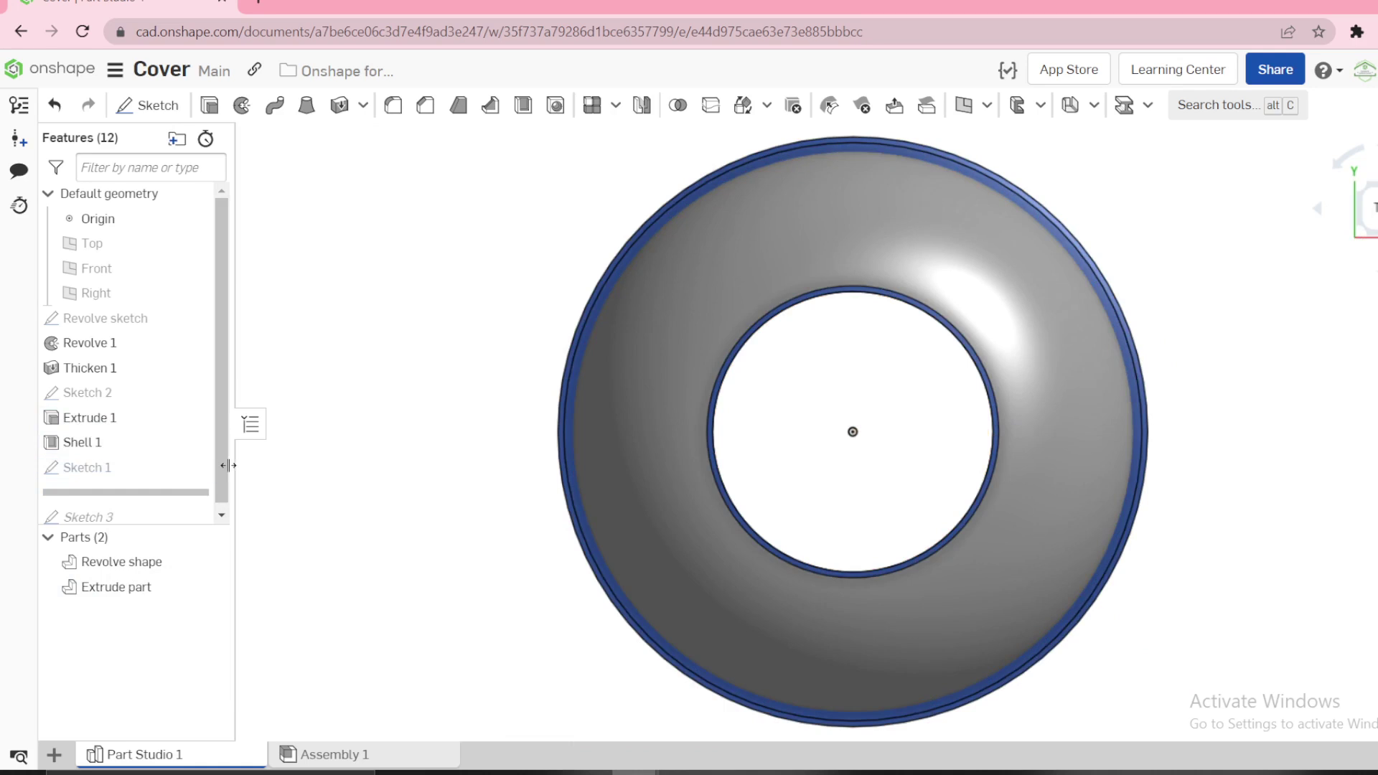
scroll(144, 496, "down", 1)
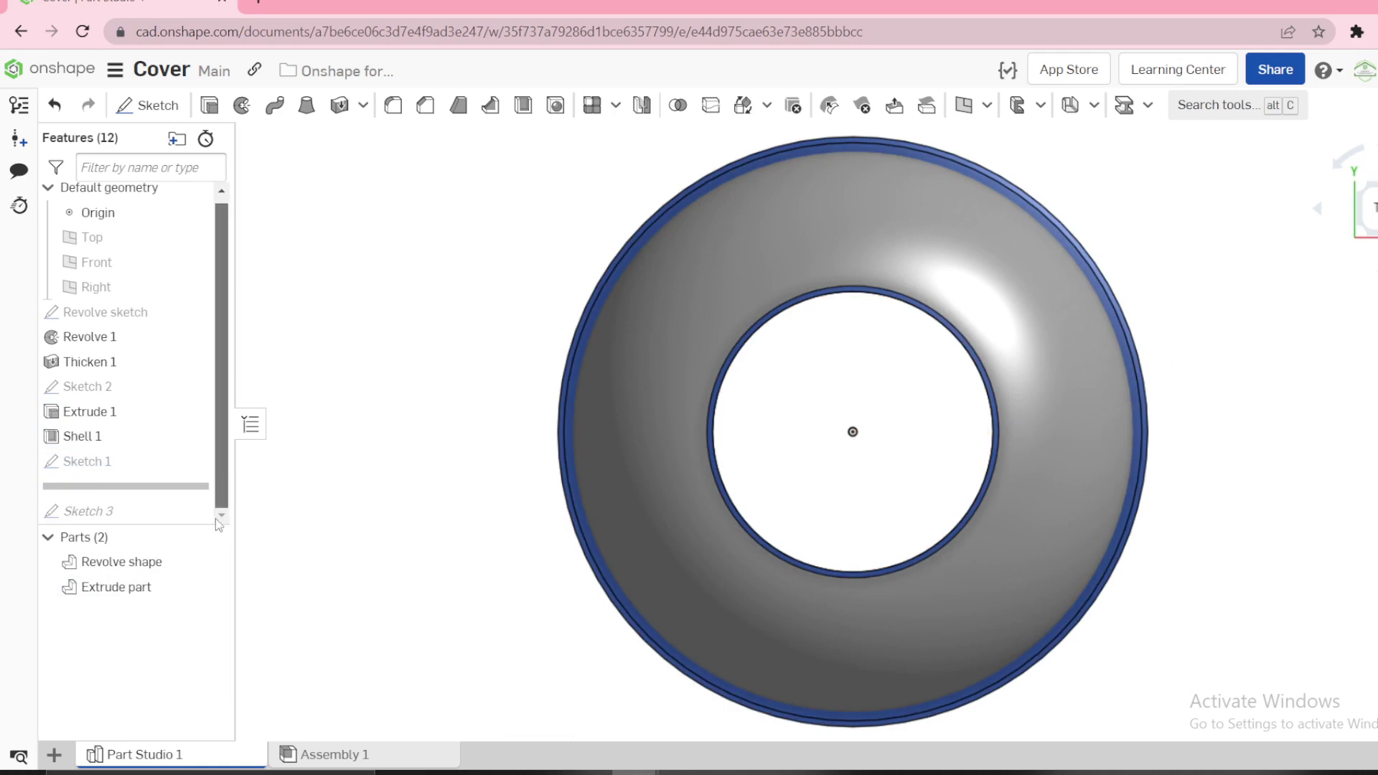
right_click(112, 515)
left_click(181, 701)
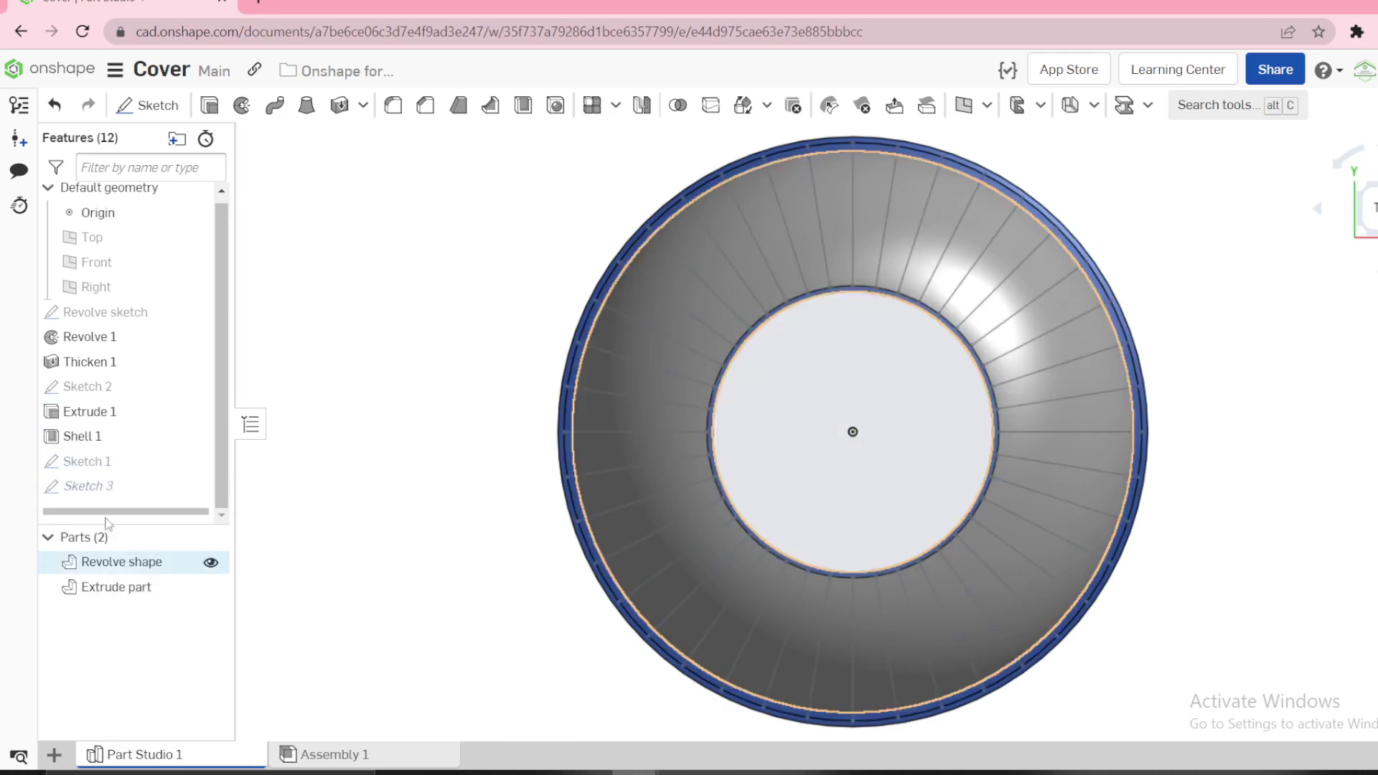
- Suppress Sketch 1, hiding and re-showing Sketch 3's radial lines
right_click(99, 488)
left_click(129, 231)
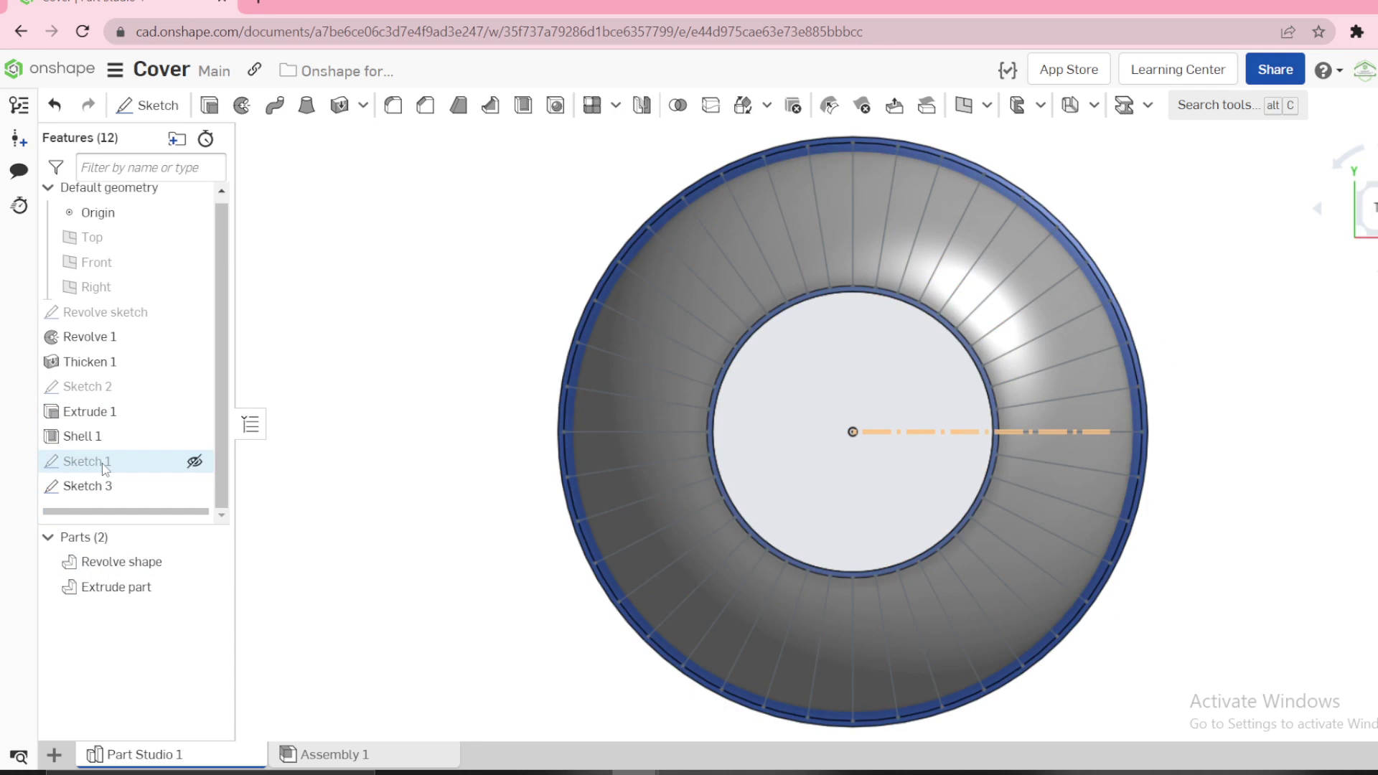
right_click(102, 463)
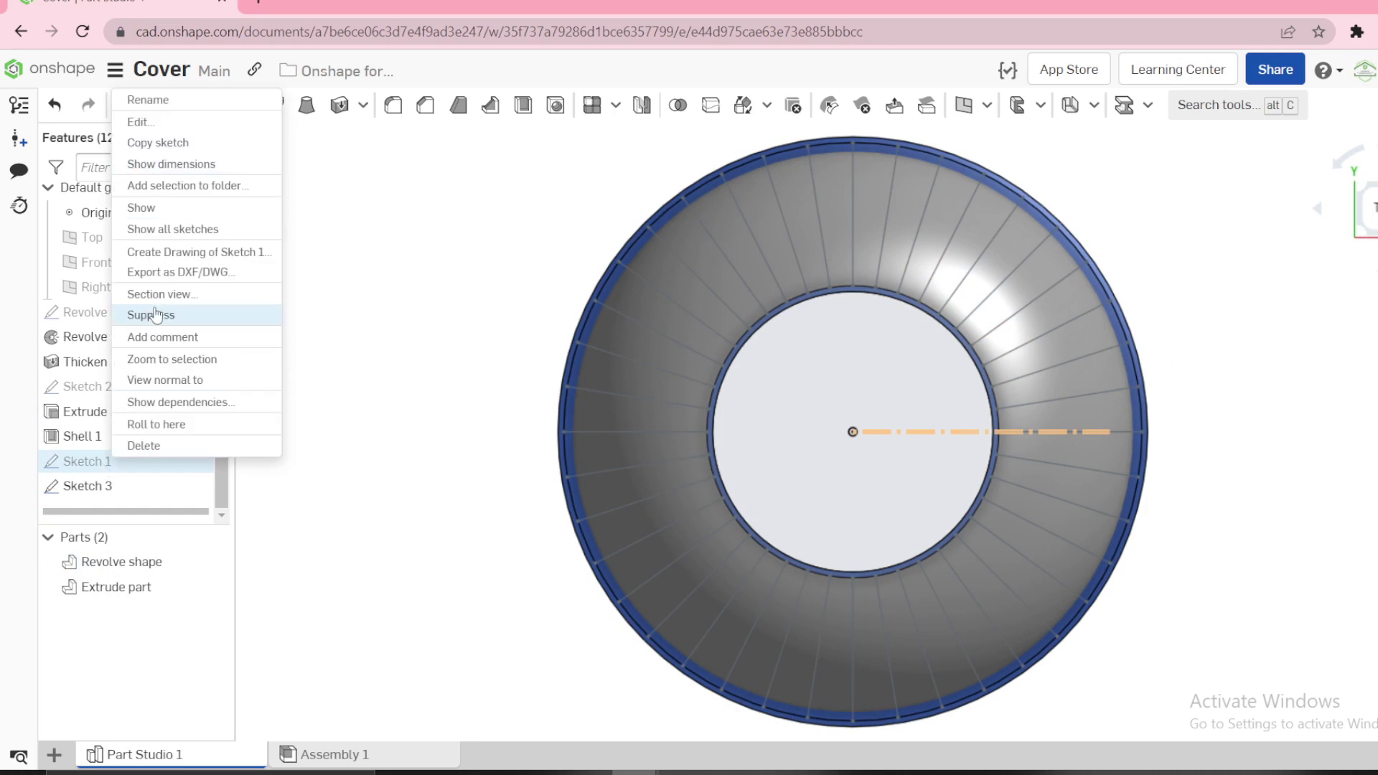
left_click(155, 316)
left_click(193, 483)
- Review Sketch 3's 40 radial rib lines and close it unchanged
right_click(104, 486)
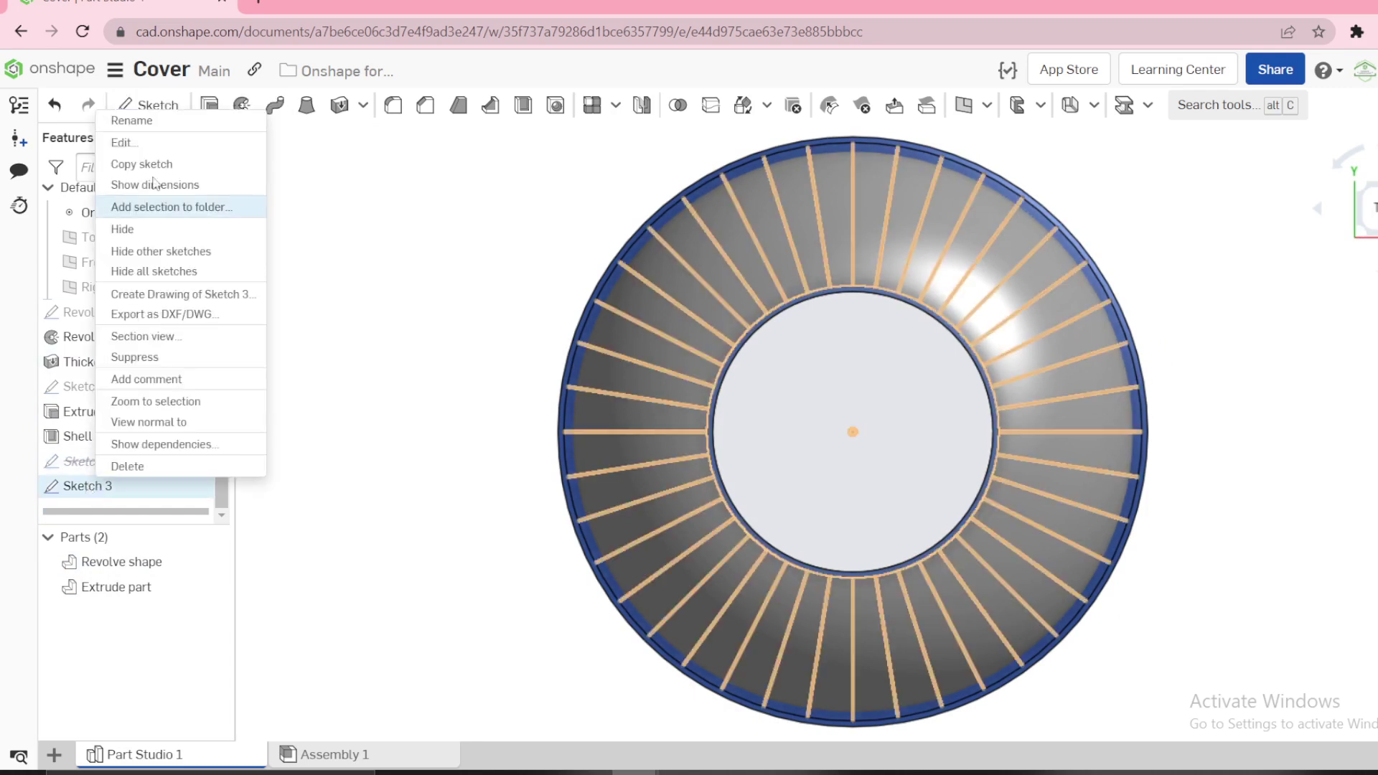
left_click(144, 143)
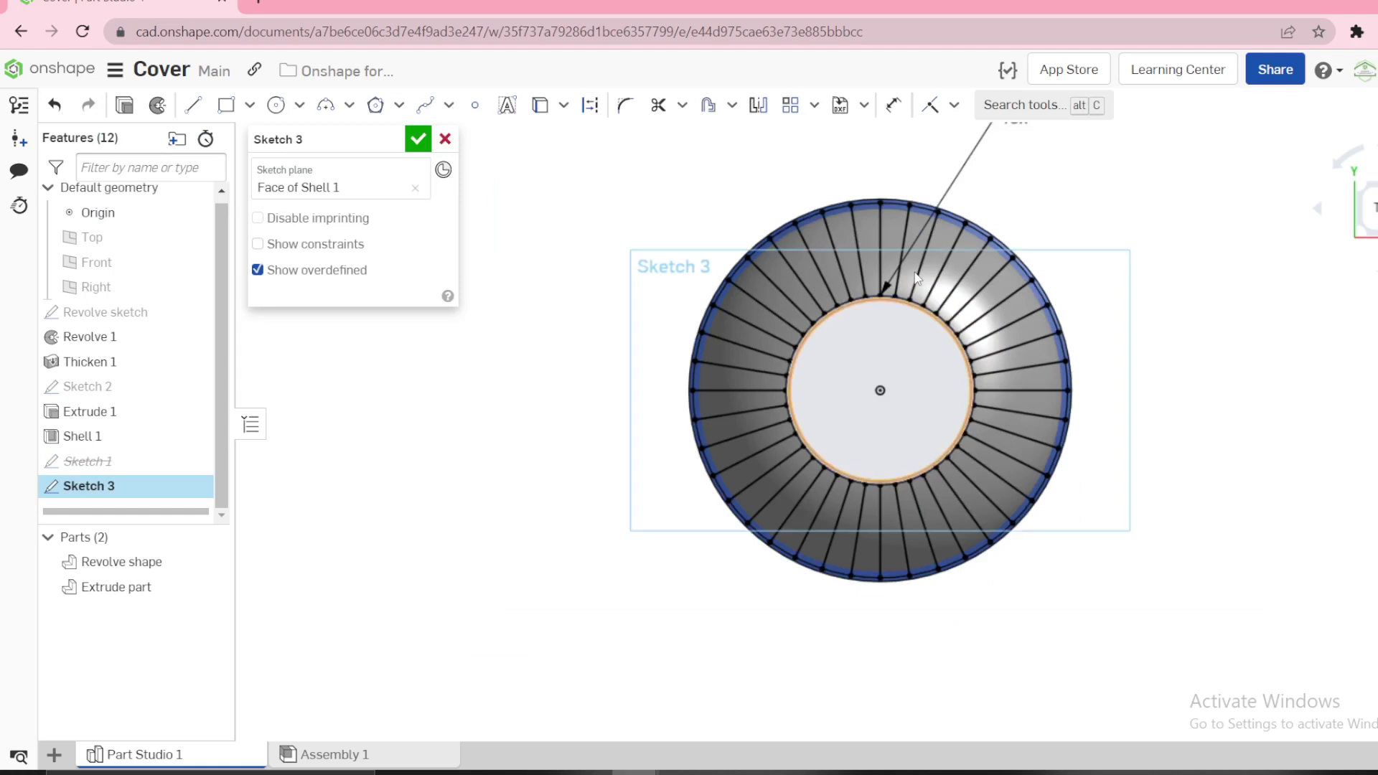
scroll(916, 279, "up", 5)
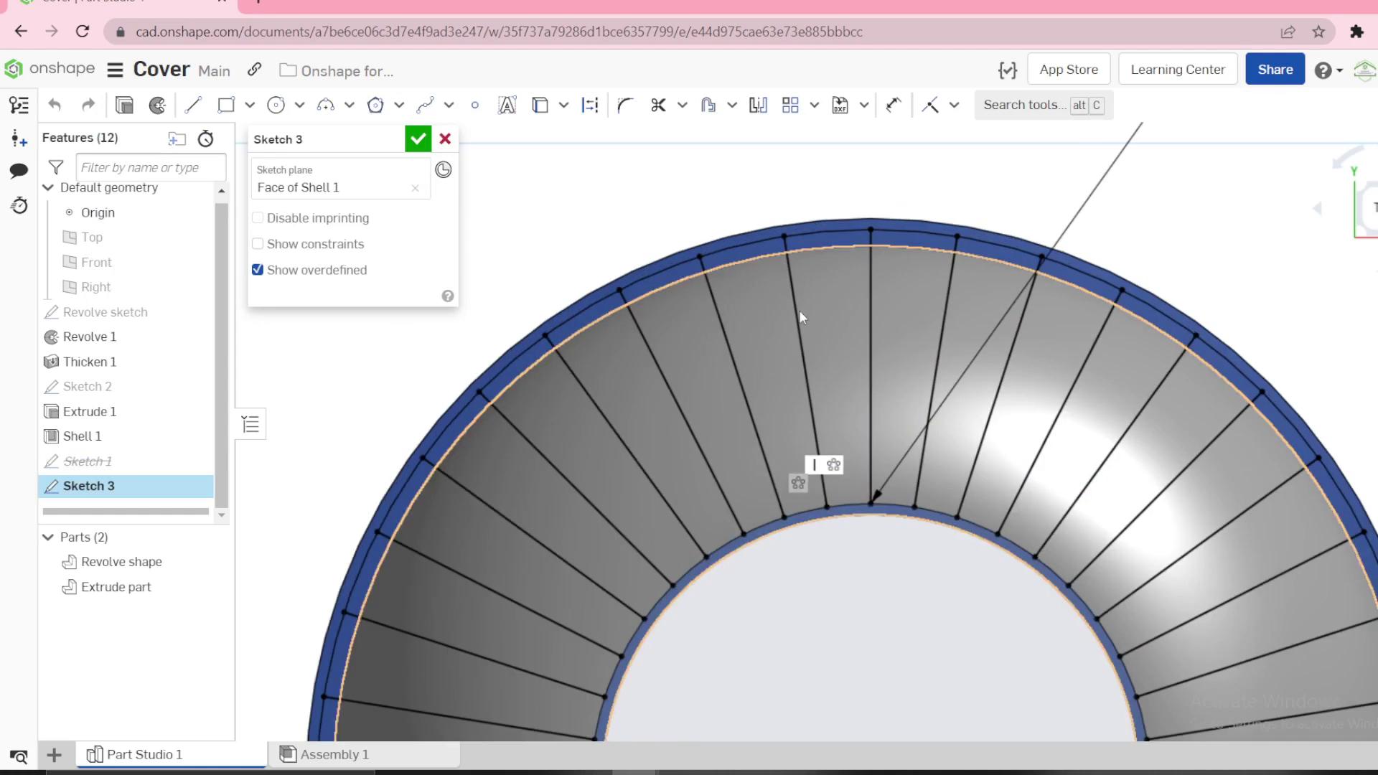
scroll(878, 383, "down", 5)
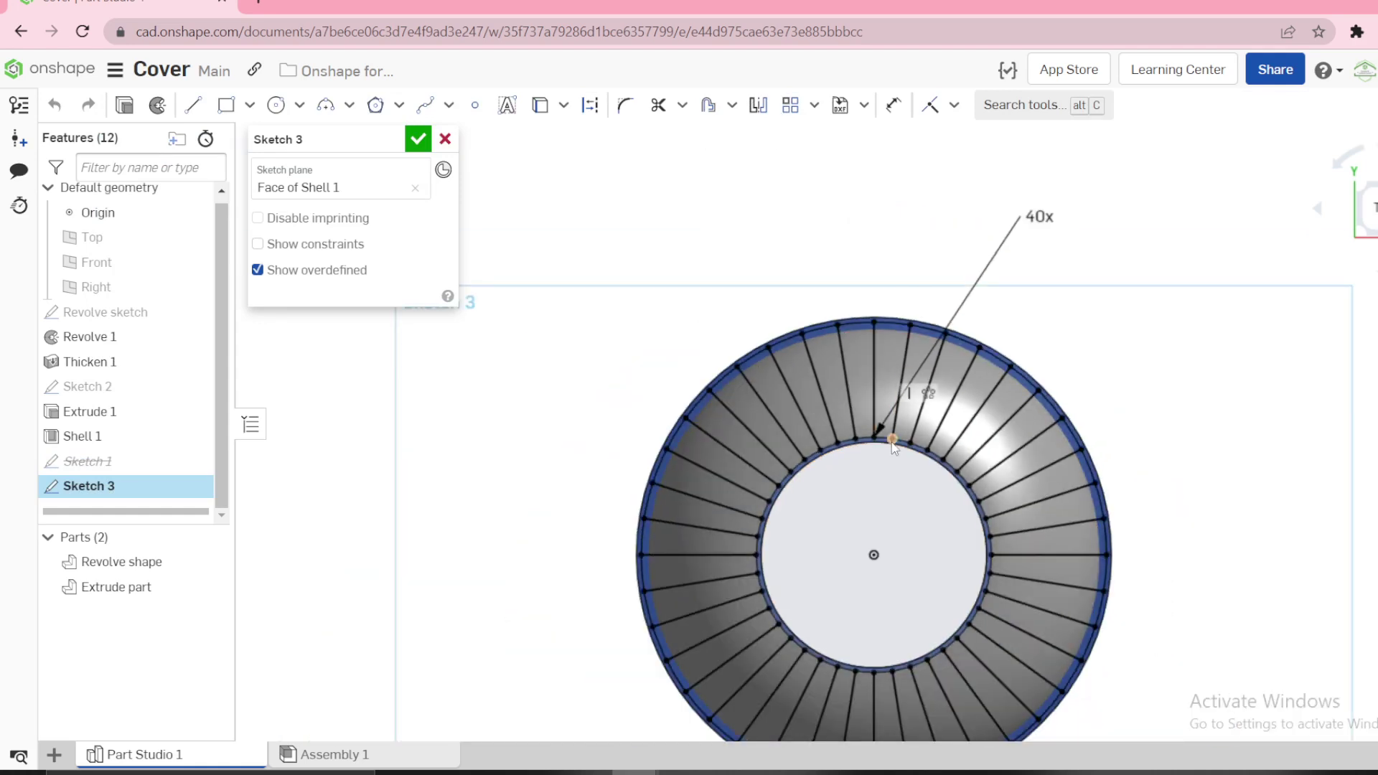
scroll(893, 446, "down", 3)
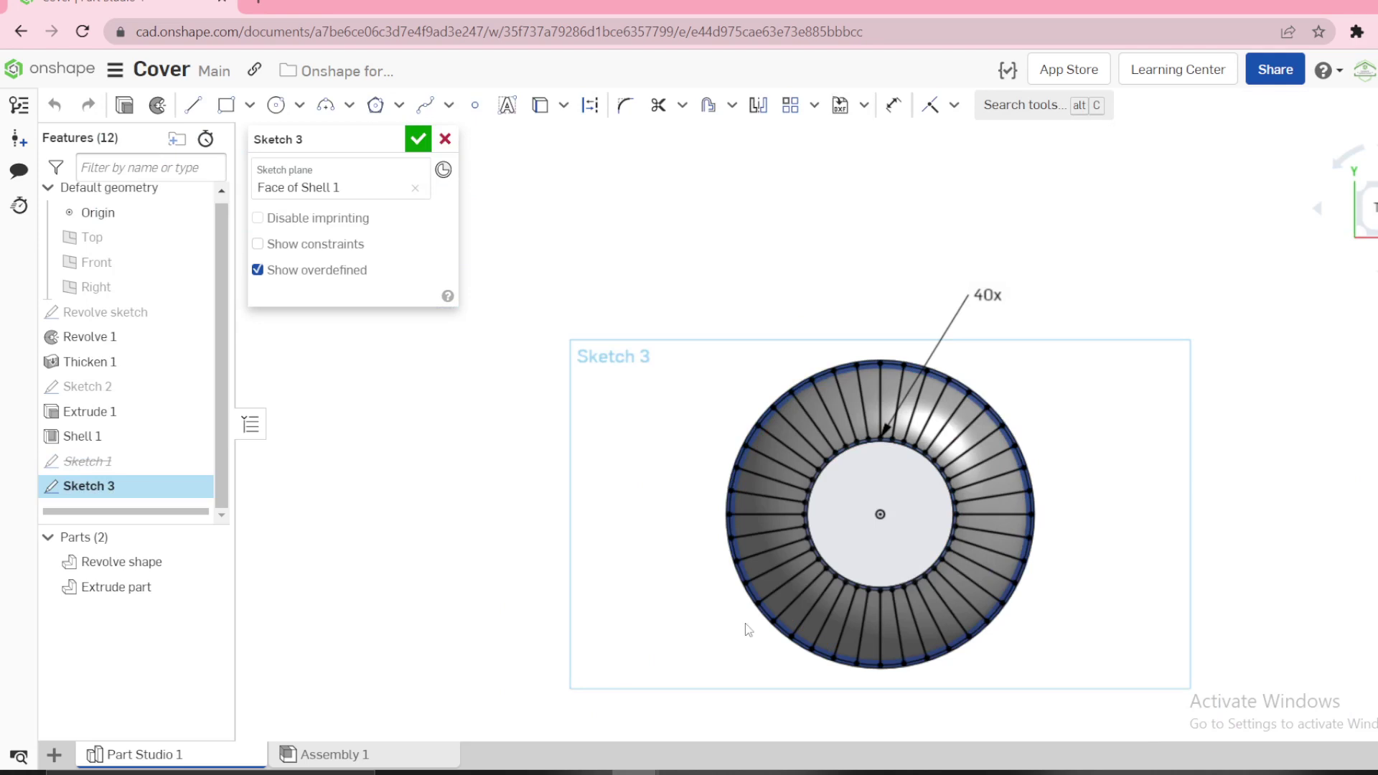
left_click(418, 141)
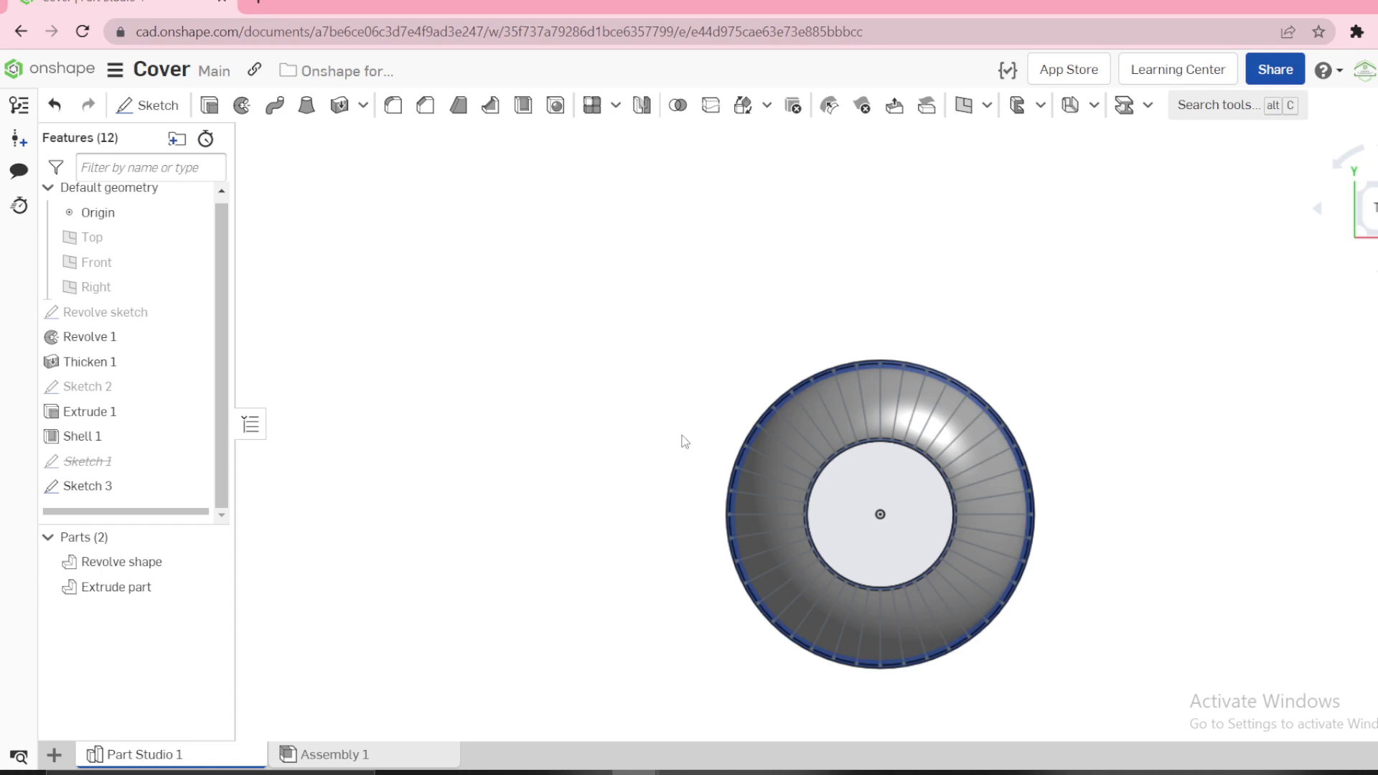
- Start a new sketch on the ring's top face and fit it in view
scroll(789, 431, "up", 8)
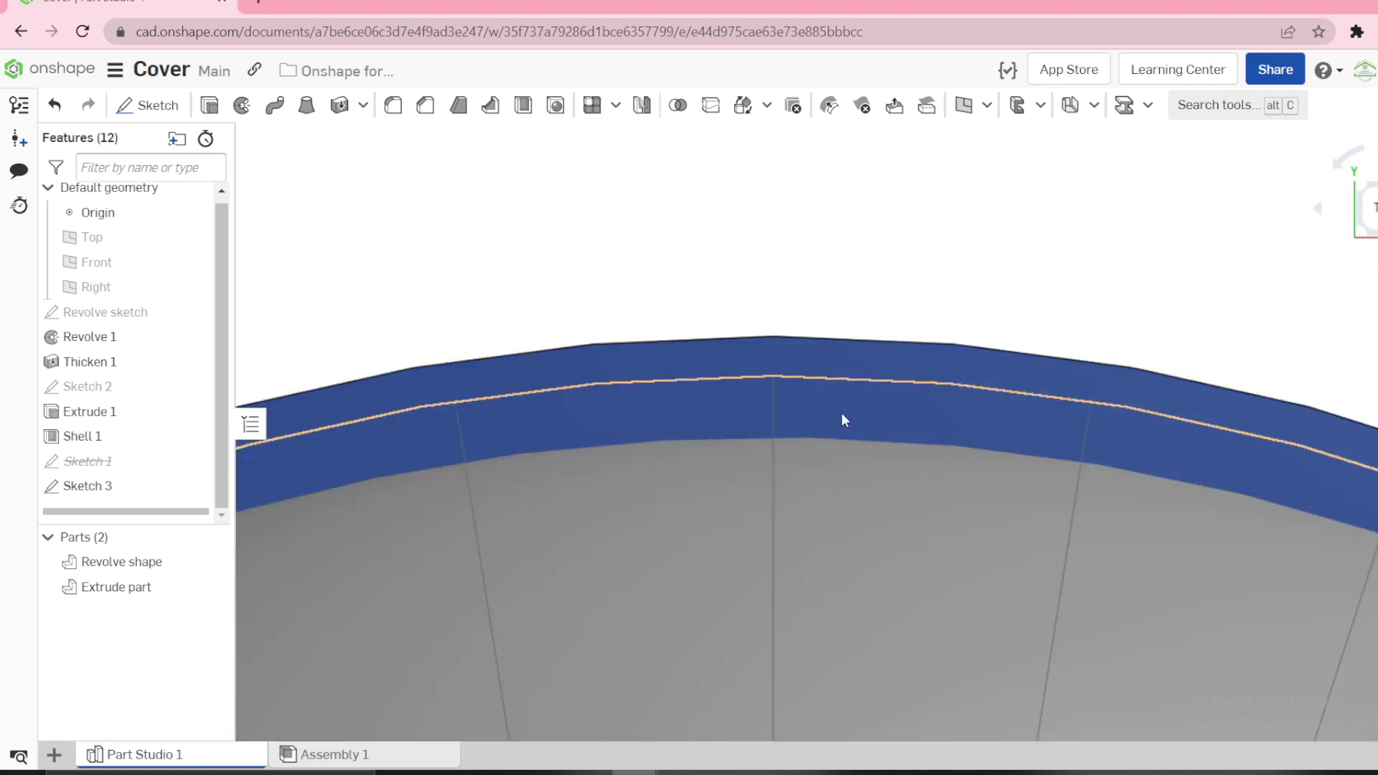
left_click(854, 353)
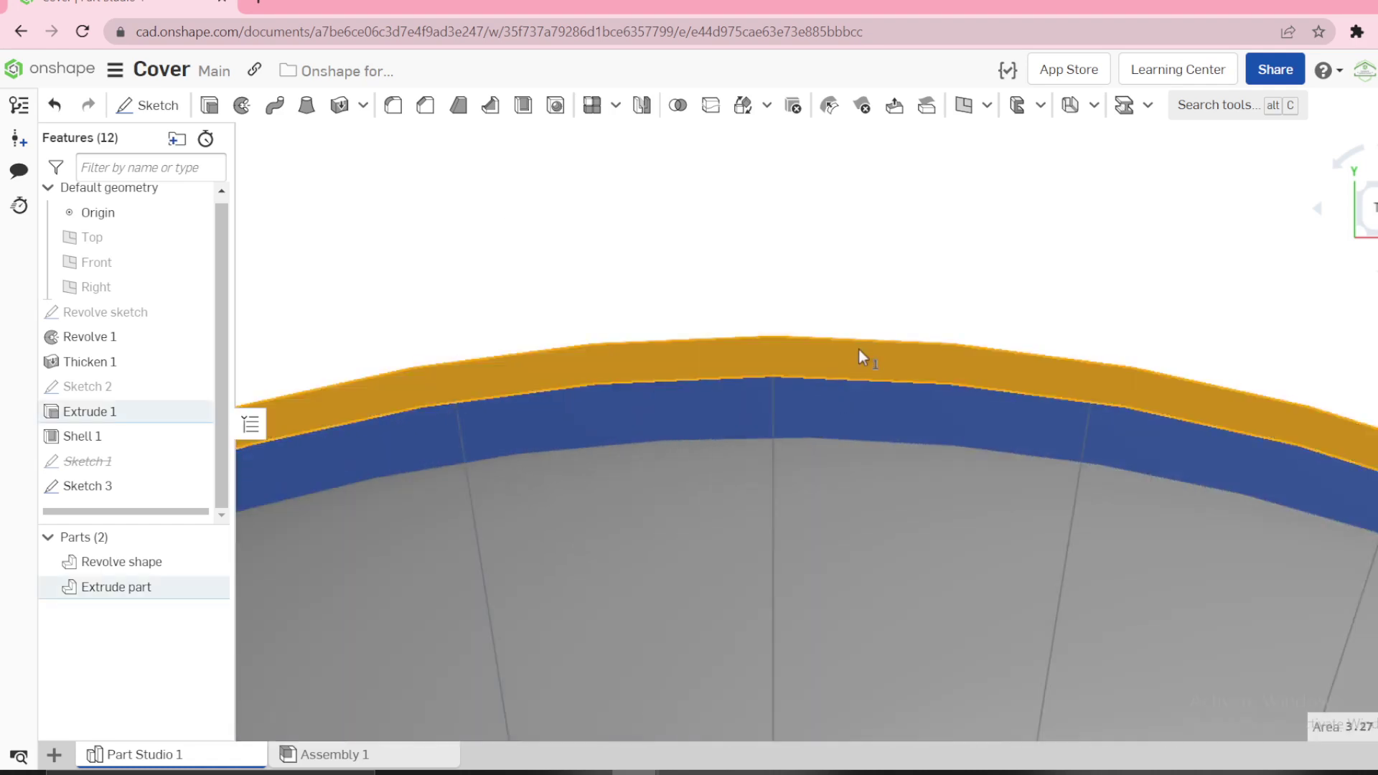
key("s")
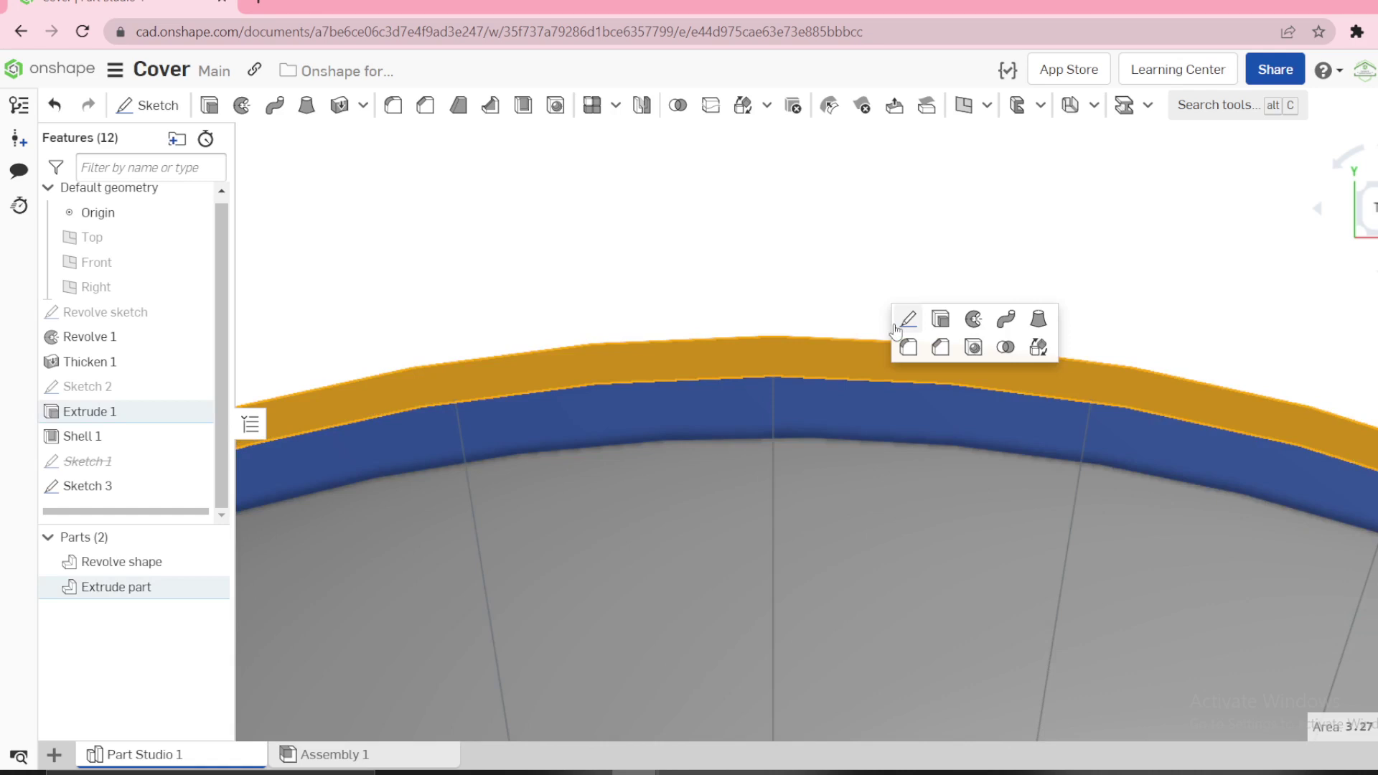
left_click(899, 324)
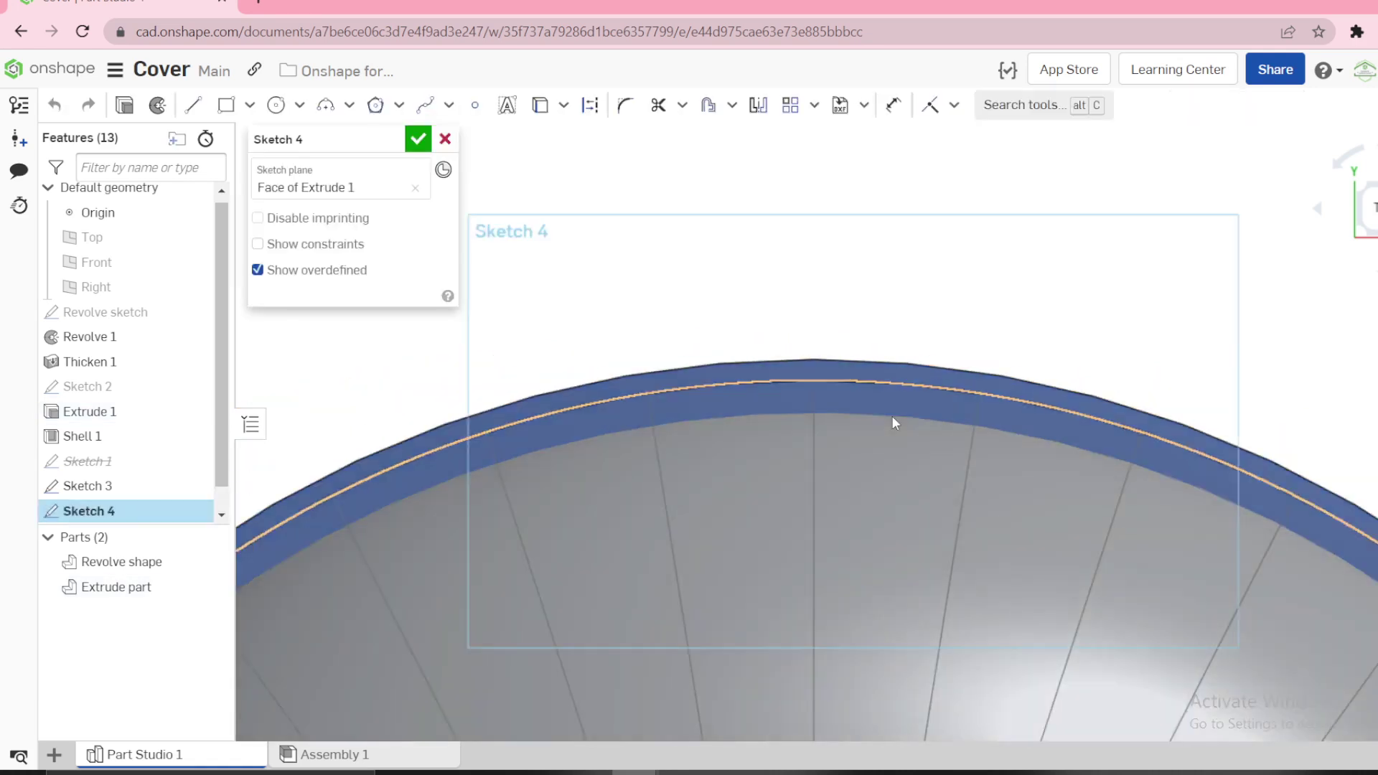
scroll(891, 416, "down", 6)
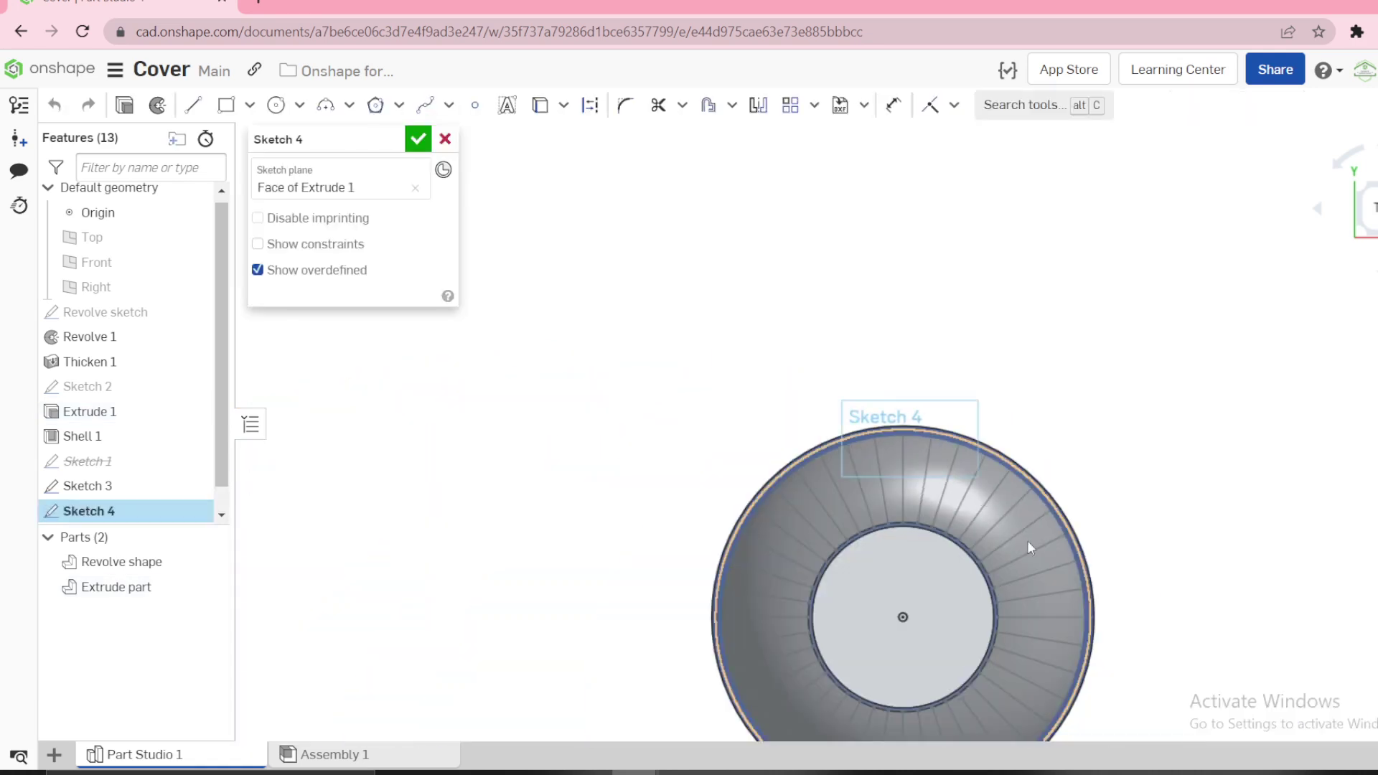
key("f")
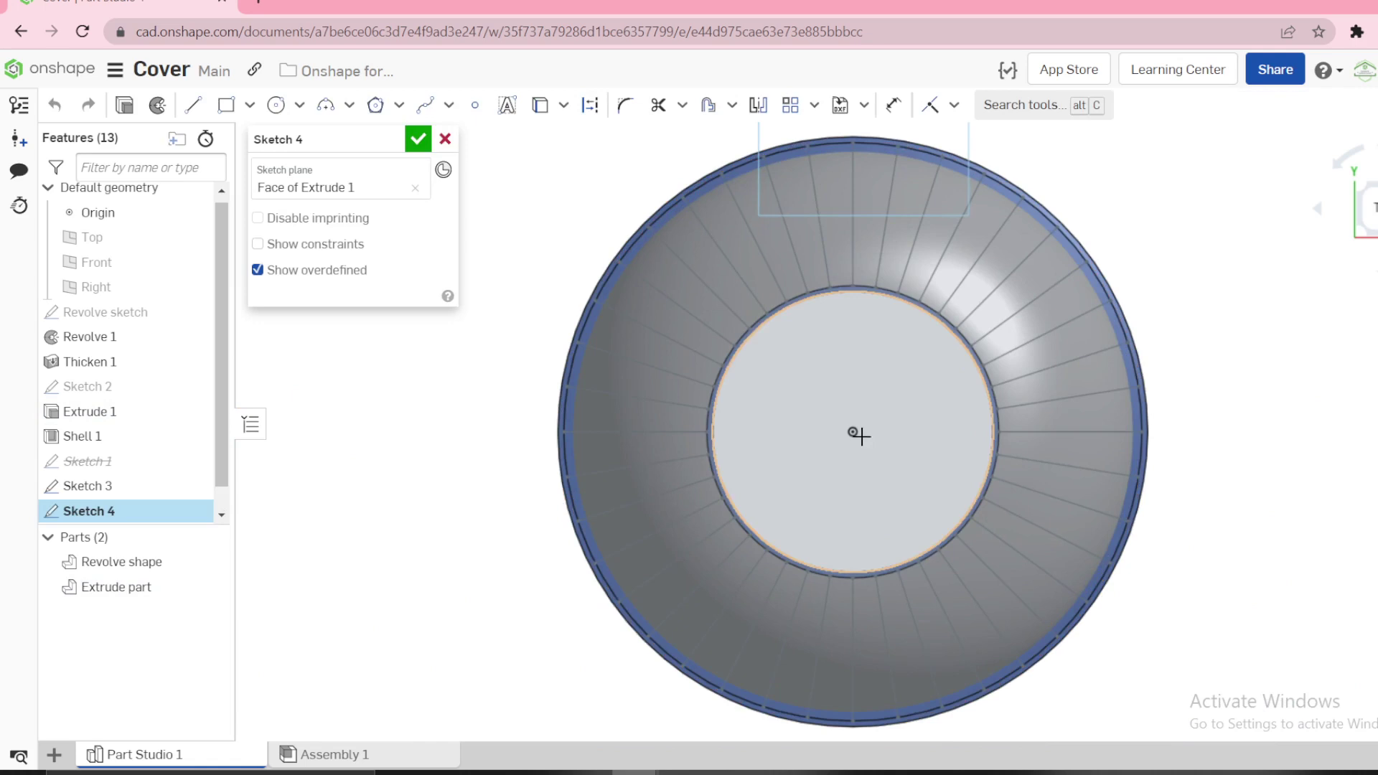
- Draw three concentric circles centred on the origin
key("c")
left_click(853, 432)
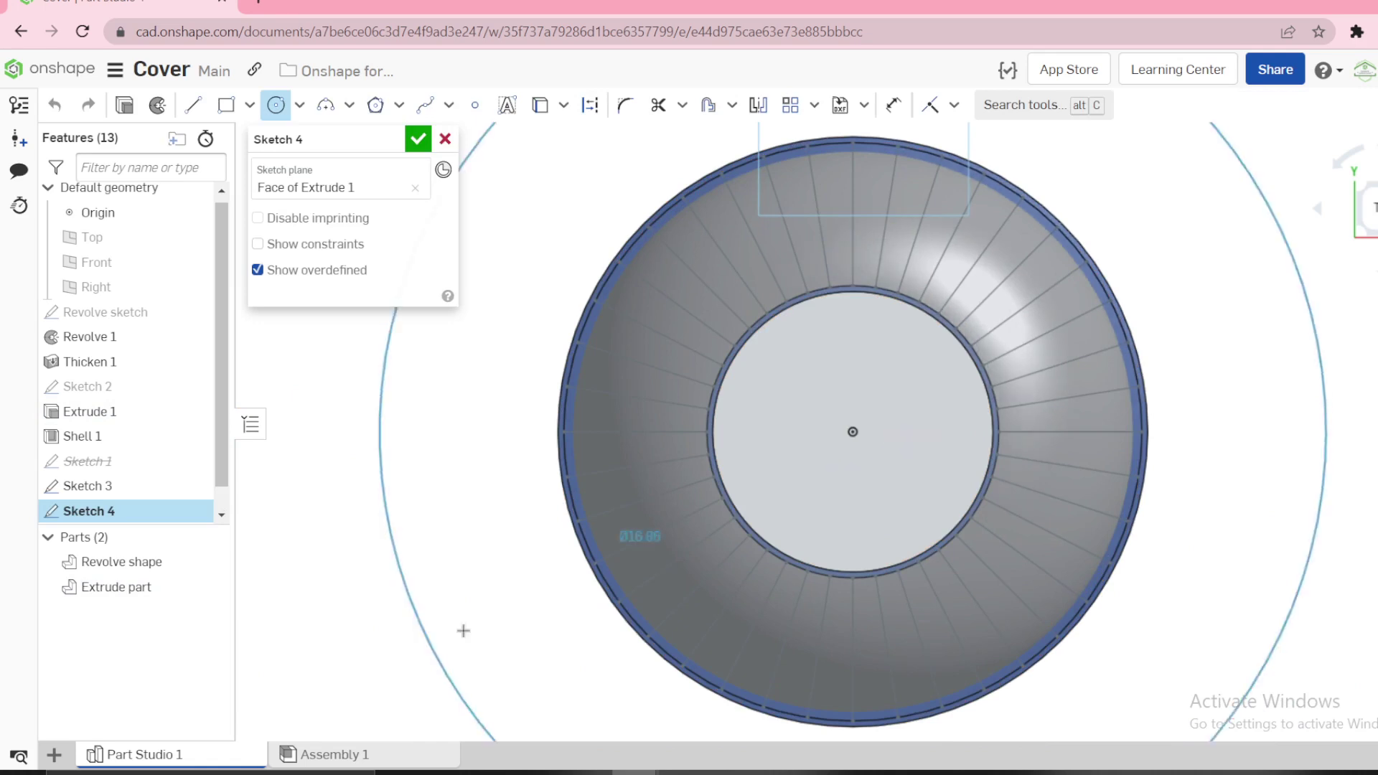
left_click(495, 617)
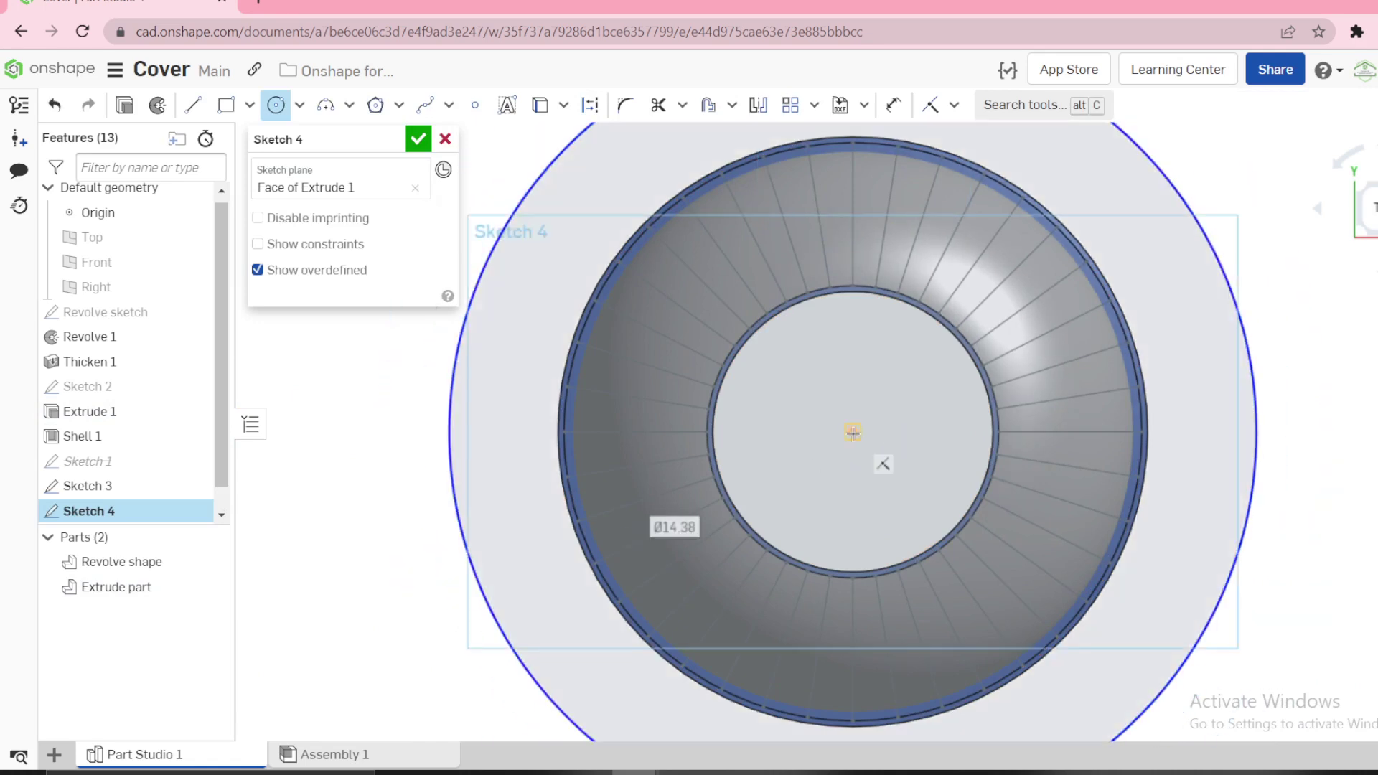
left_click(853, 431)
left_click(553, 595)
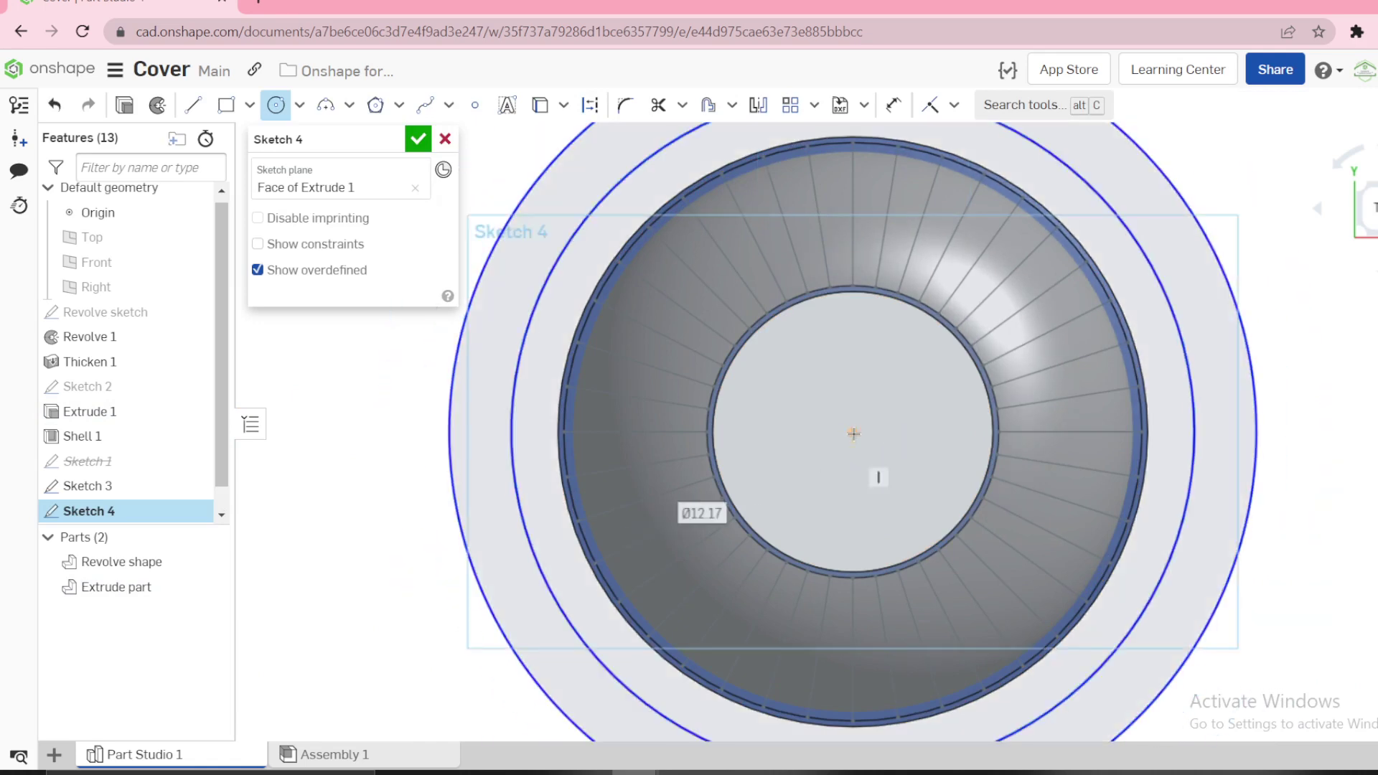
left_click(852, 431)
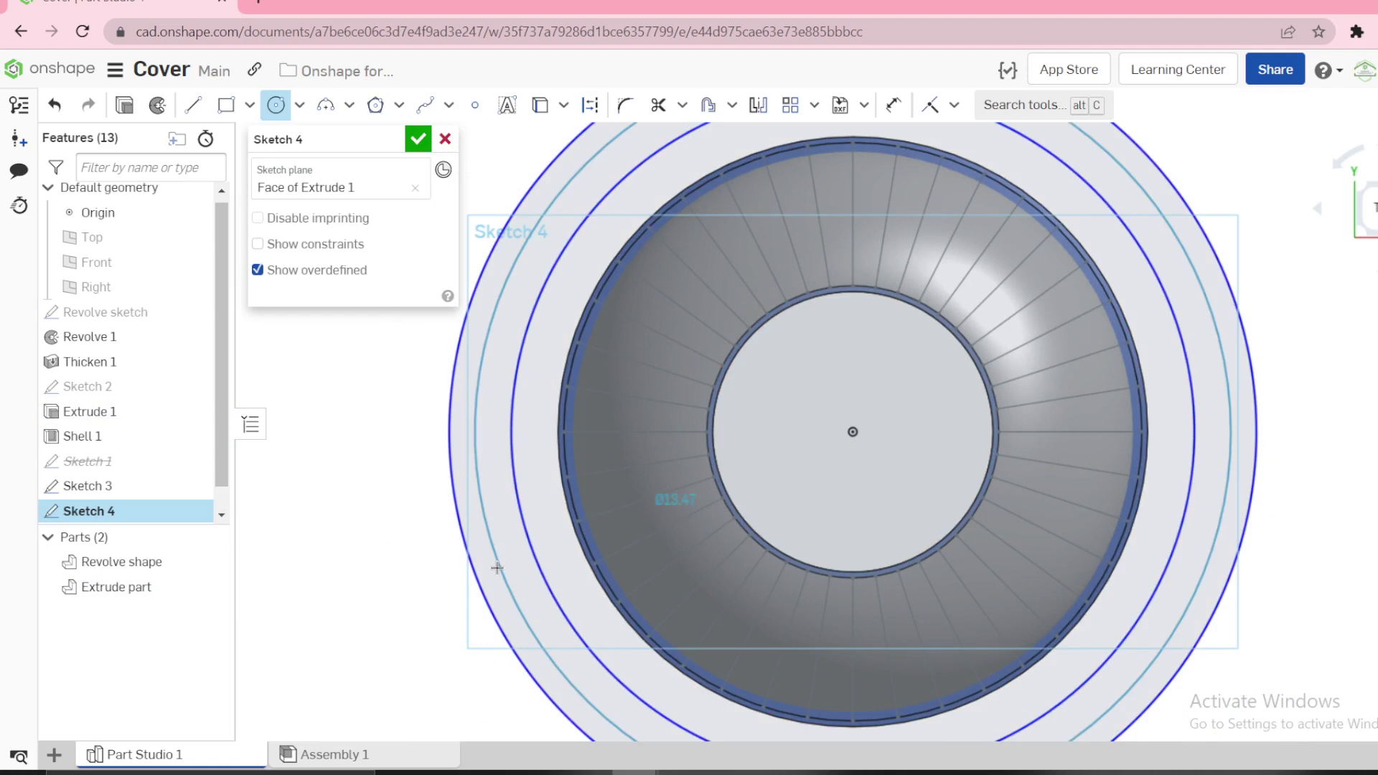
left_click(418, 590)
- Dimension the circles Ø8, Ø6.5 and Ø4.82, then close Sketch 4
key("d")
left_click(412, 580)
left_click(402, 564)
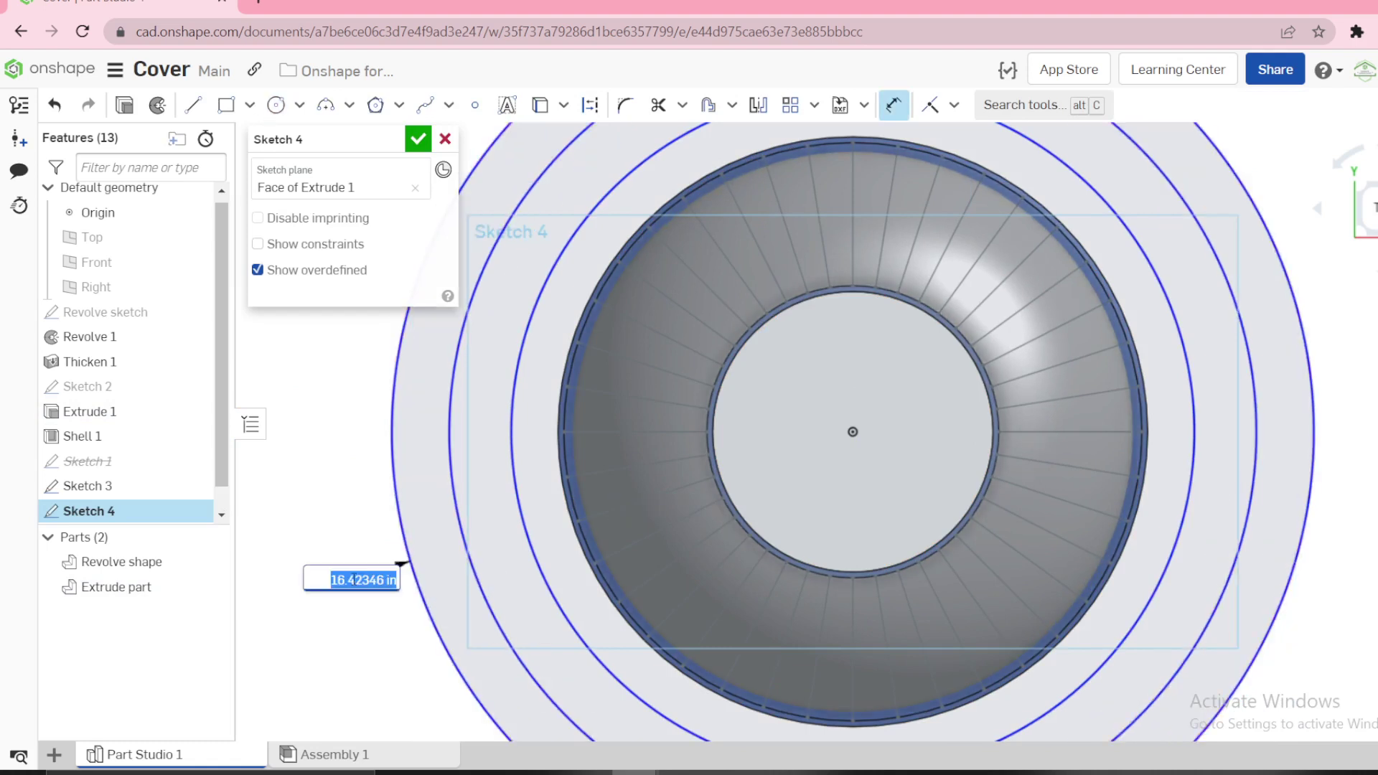
type("6.5")
key("Return")
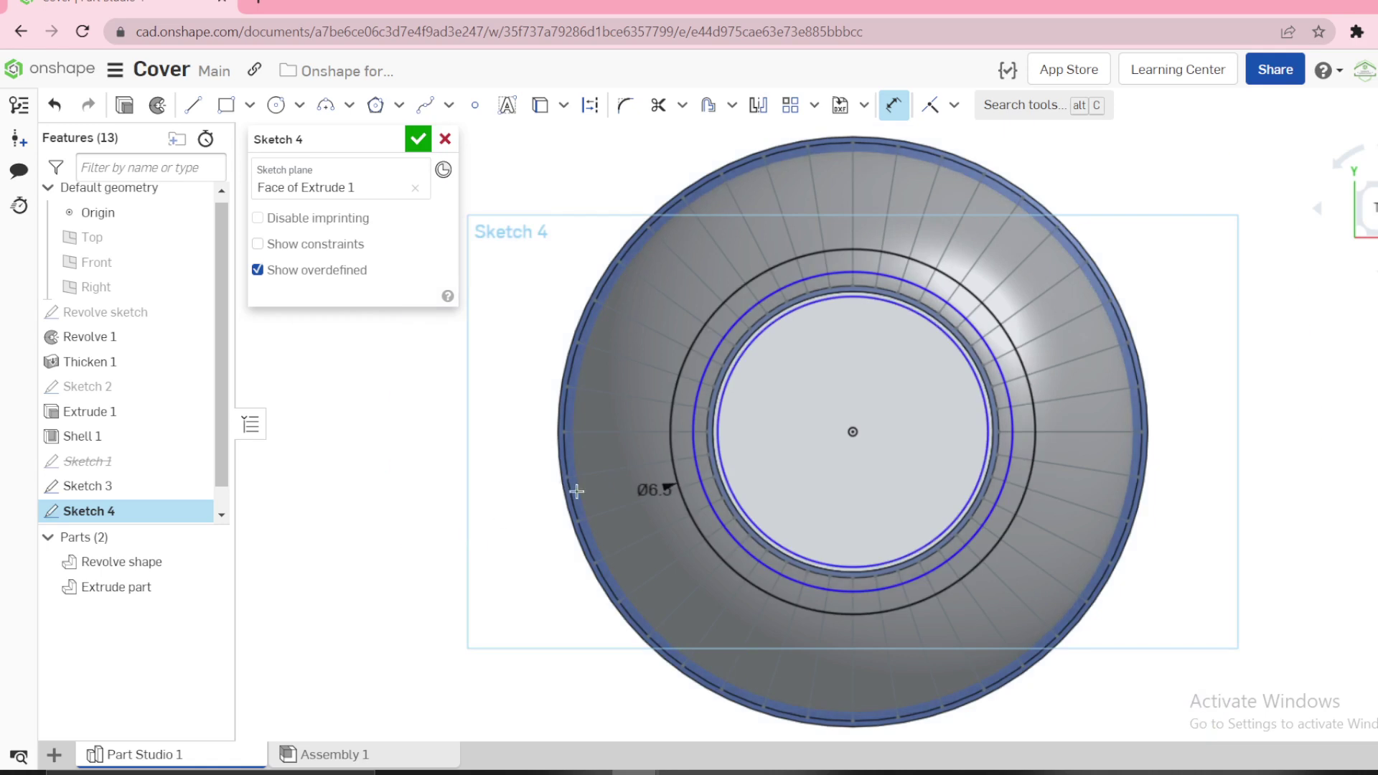
left_click(695, 466)
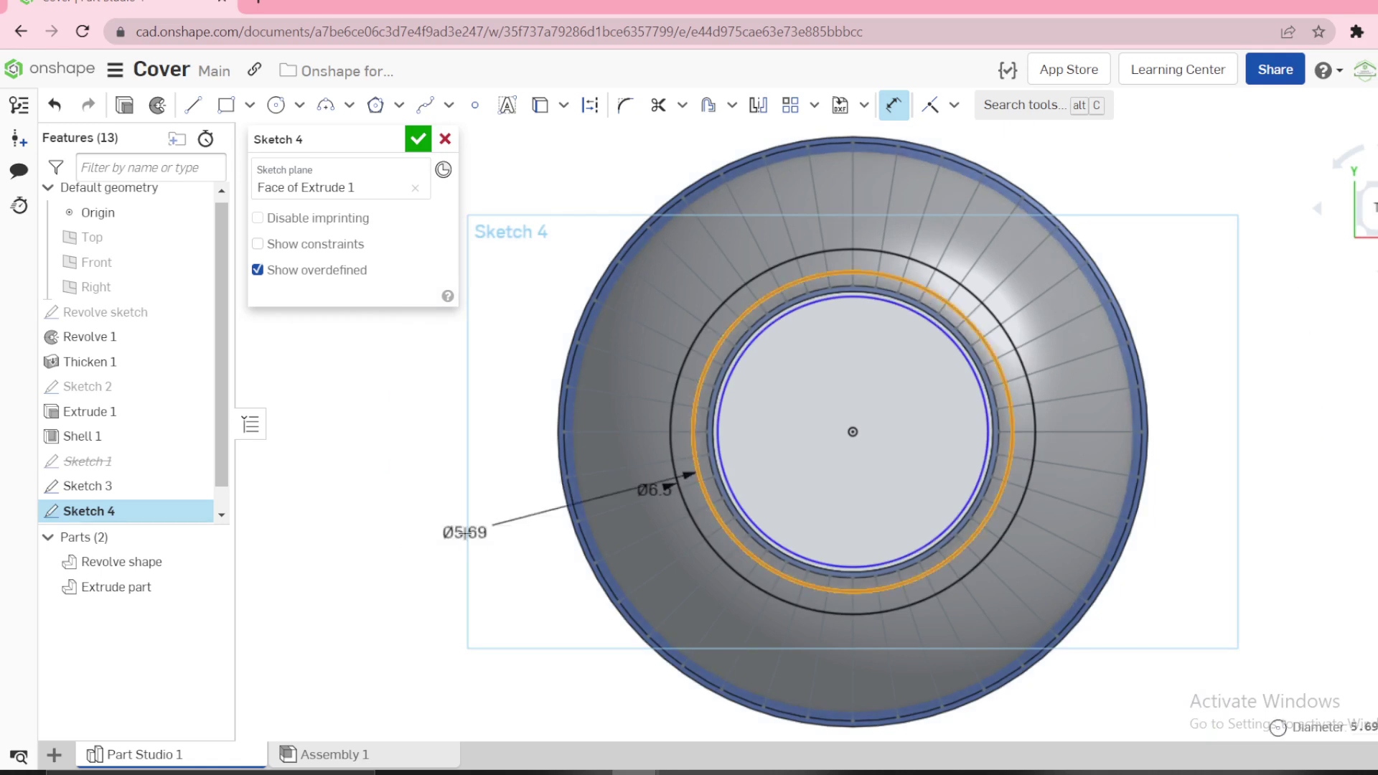
left_click(464, 533)
key("Return")
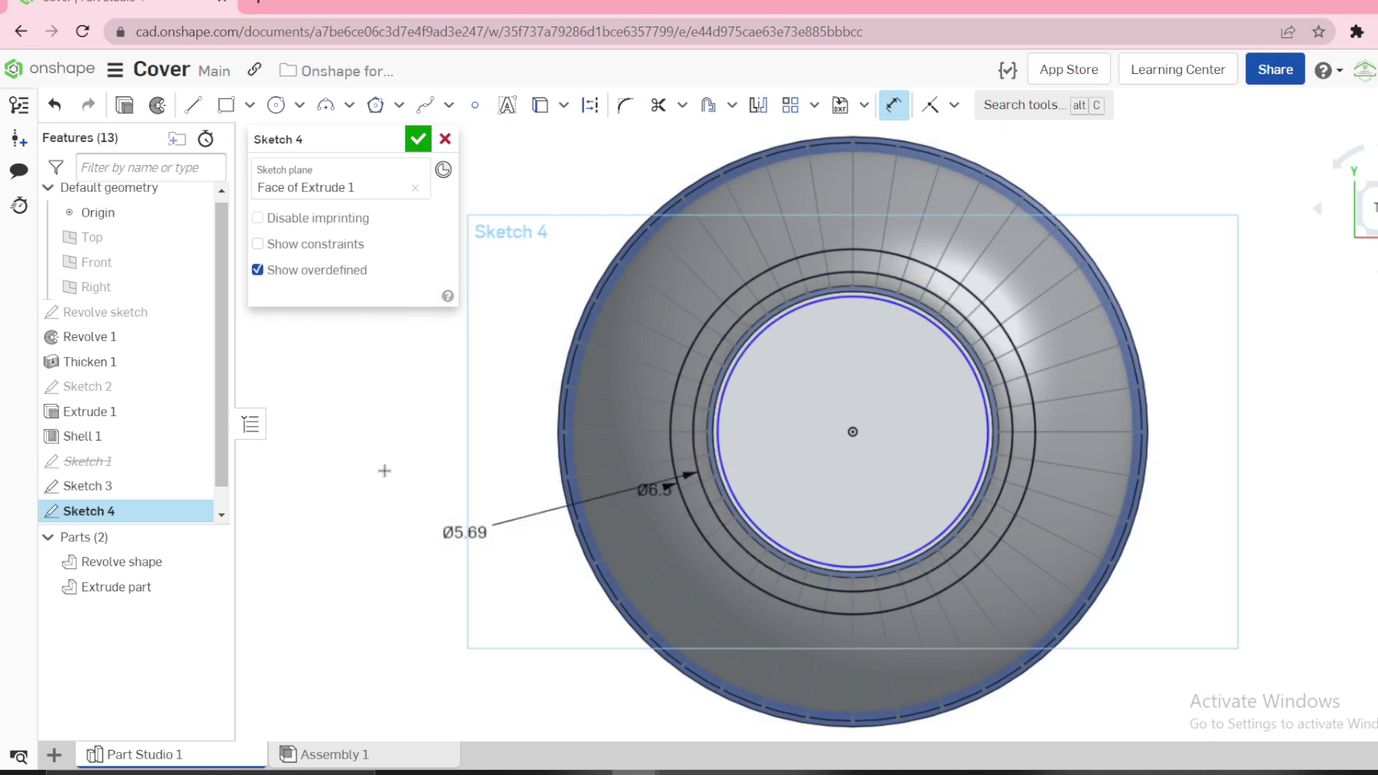
left_click(722, 396)
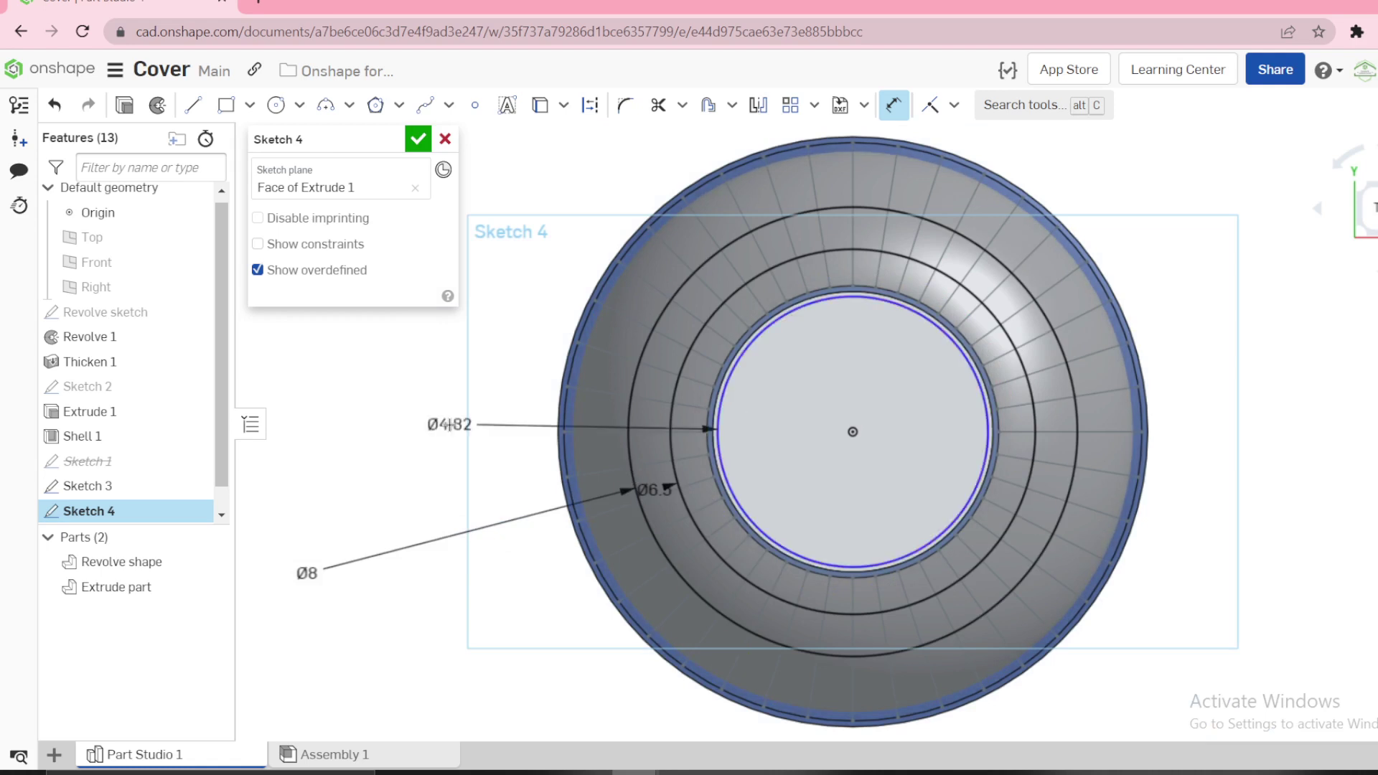
left_click(459, 428)
key("Return")
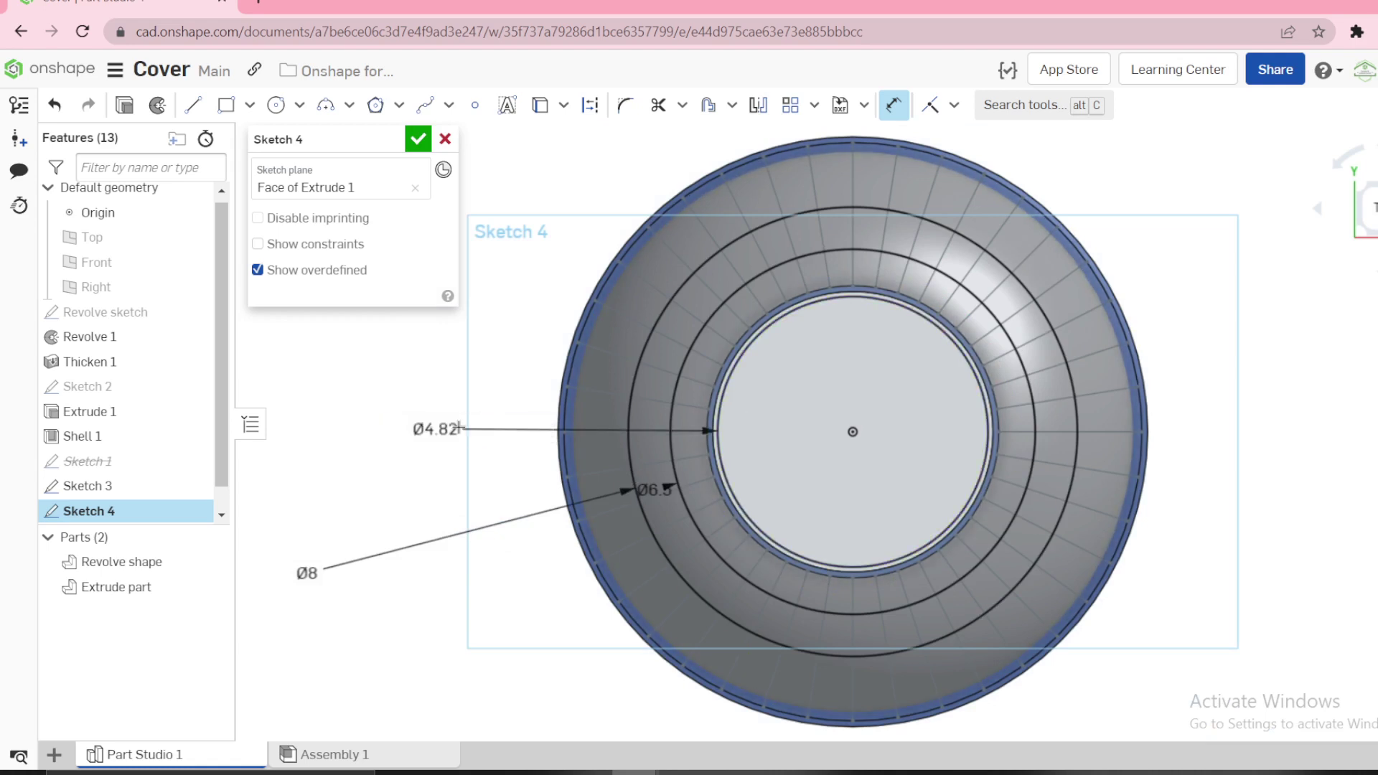
left_click(418, 138)
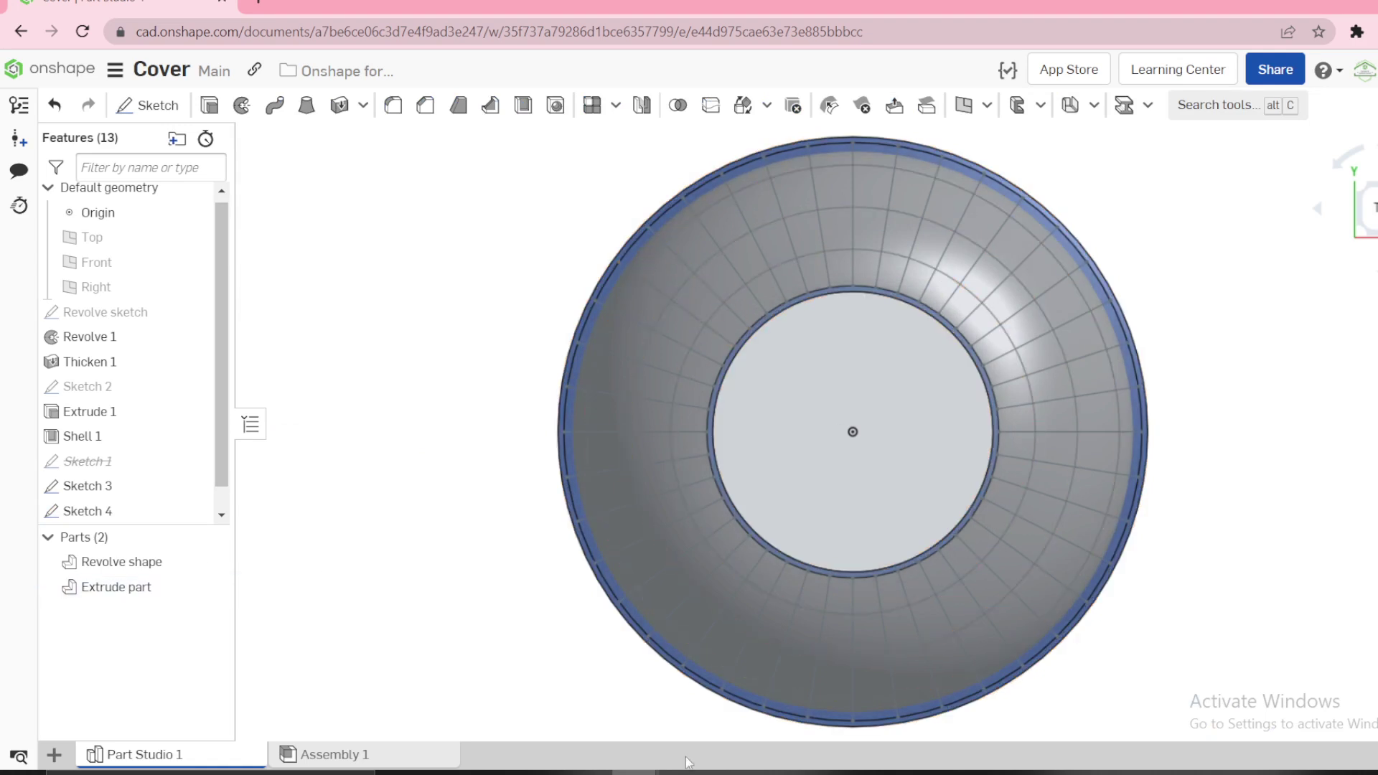
key("alt+Tab")
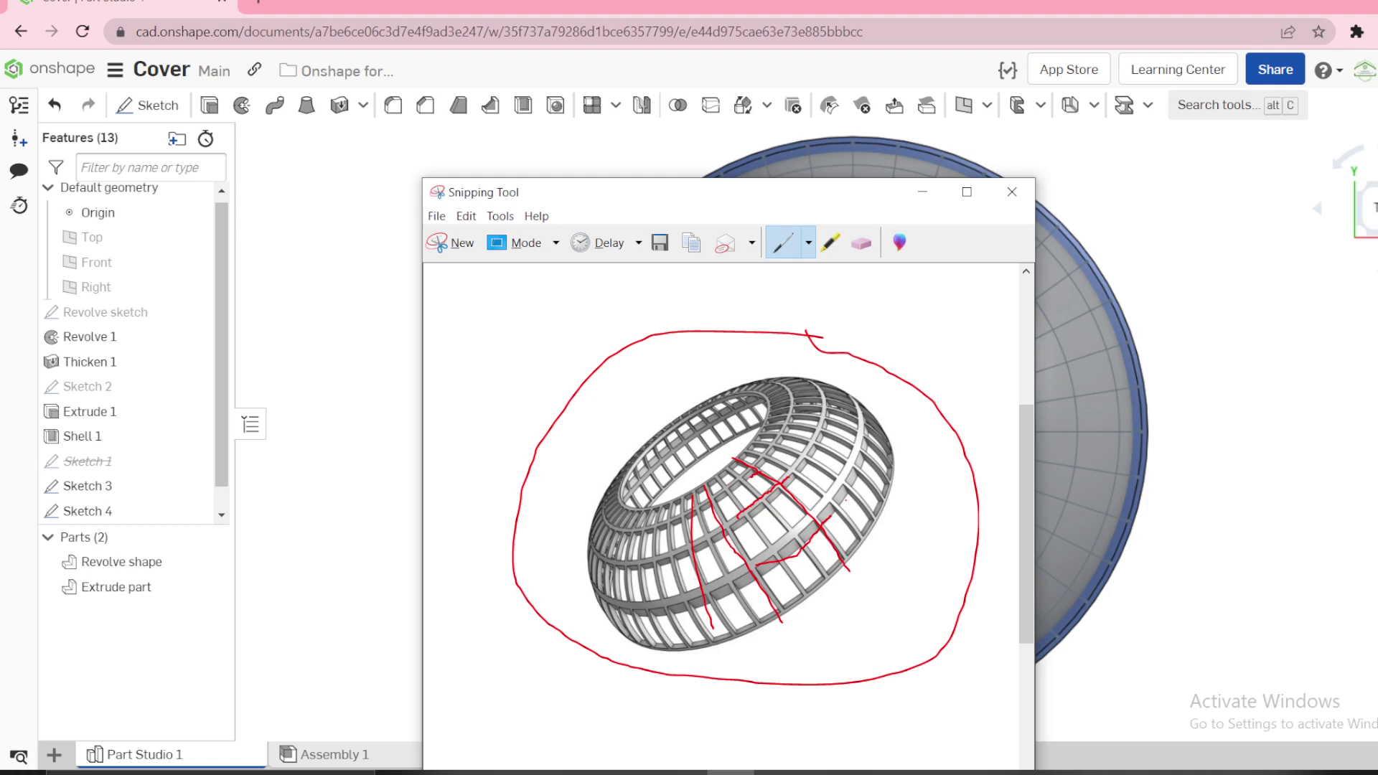
left_click(922, 192)
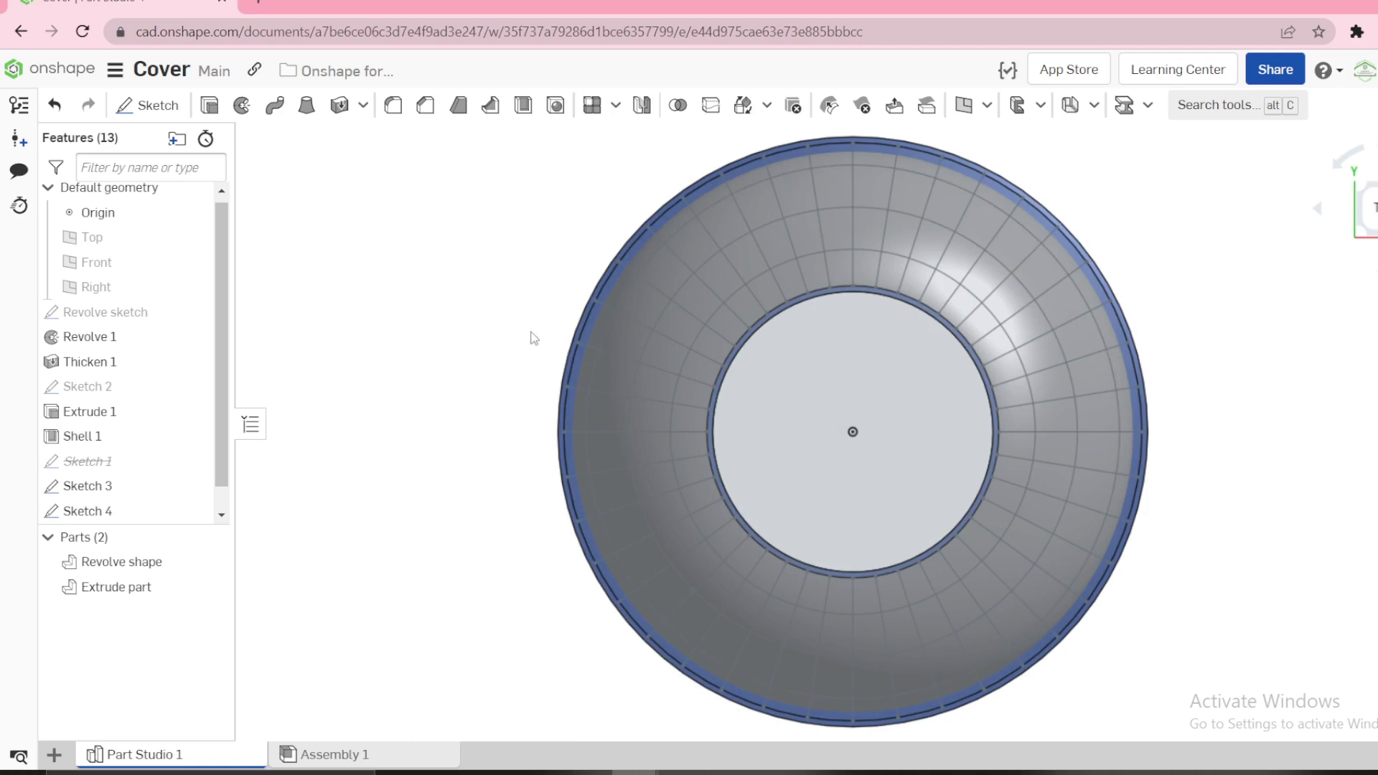
- Start a rib with Sketch 4 and Sketch 3 curves as profiles, extruded normal to the sketch plane
left_click(490, 106)
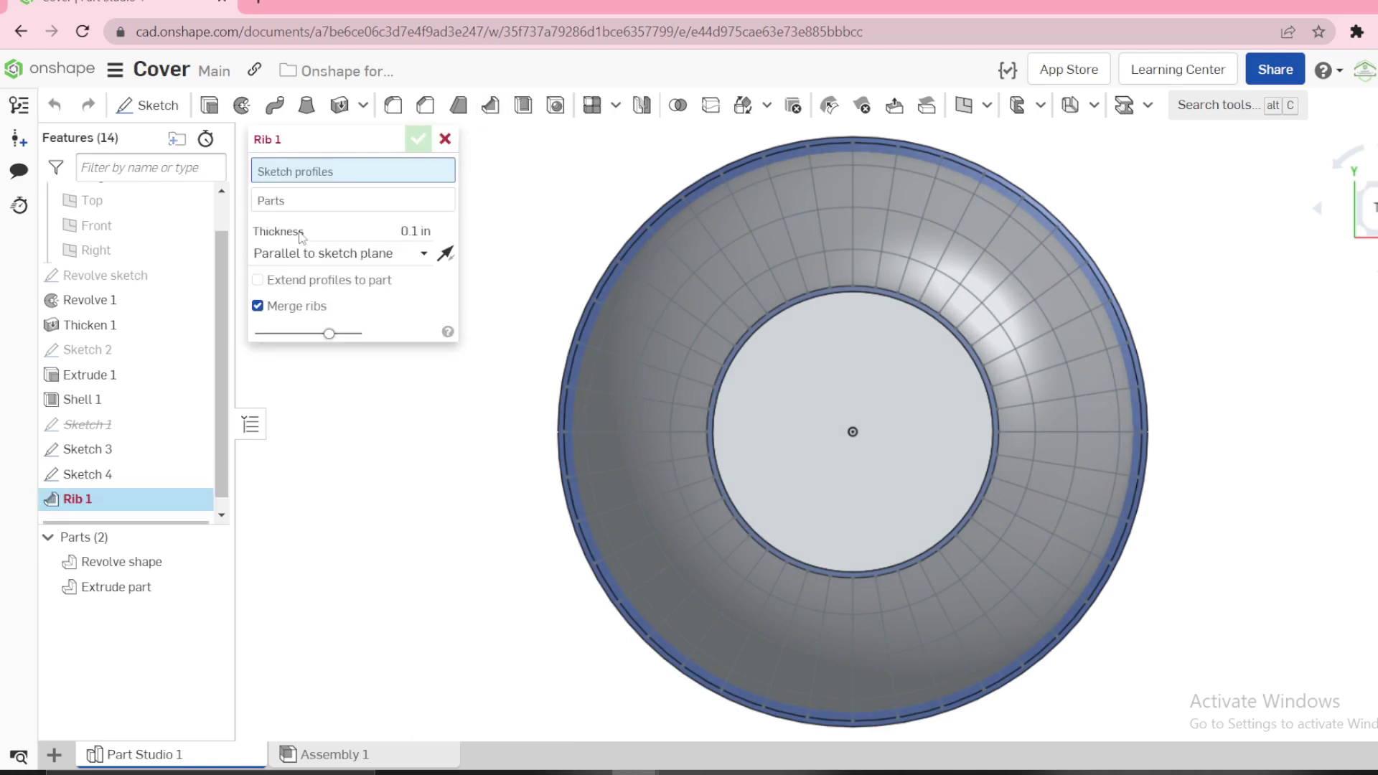
left_click(121, 474)
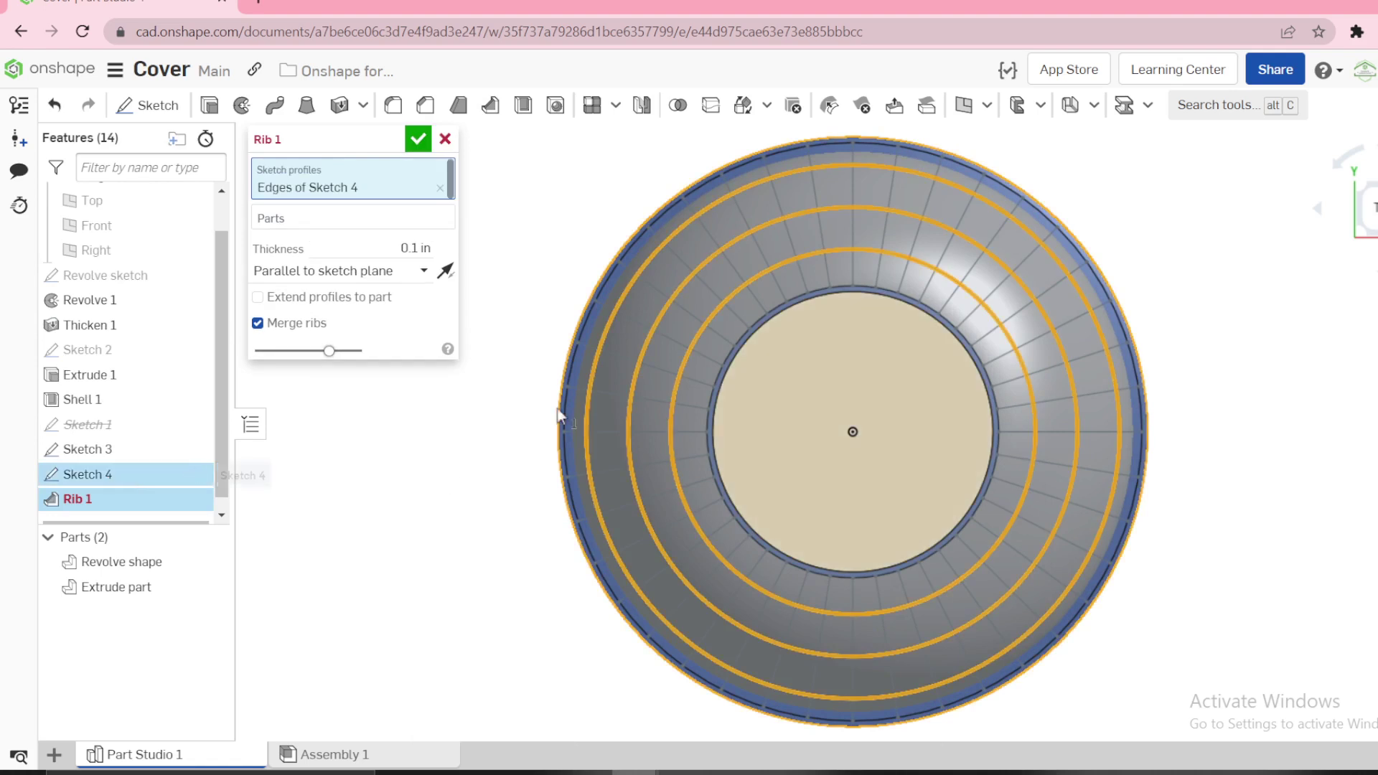
left_click(112, 451)
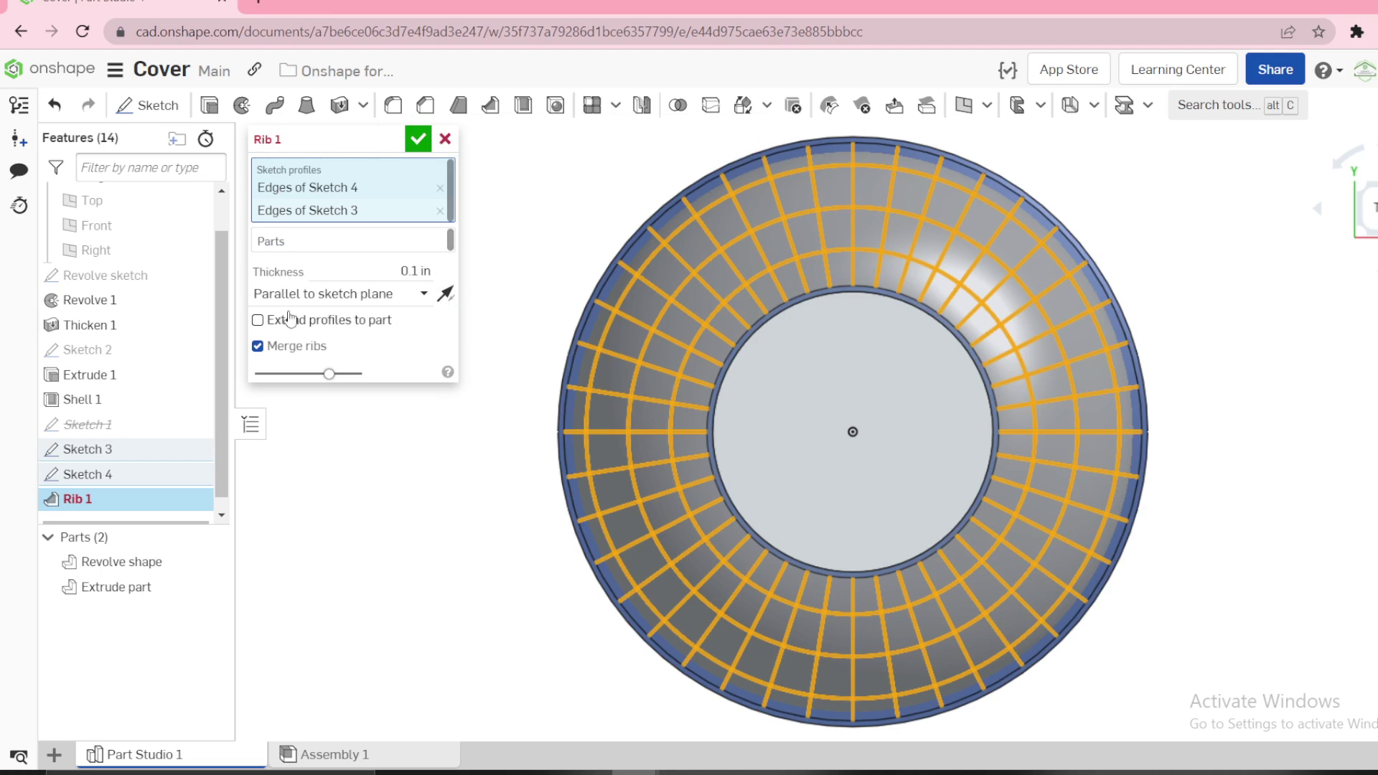
left_click(388, 294)
left_click(291, 349)
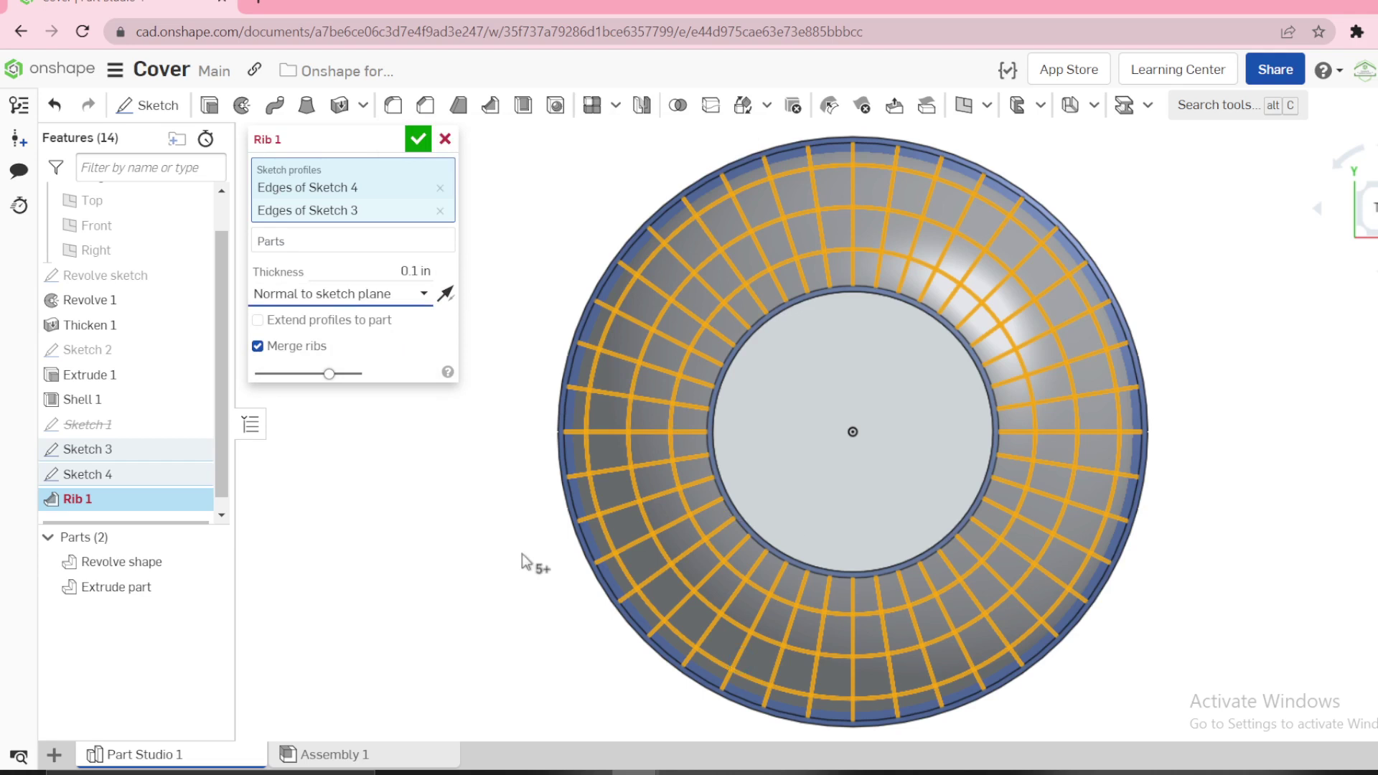
right_click_drag(522, 562, 521, 470)
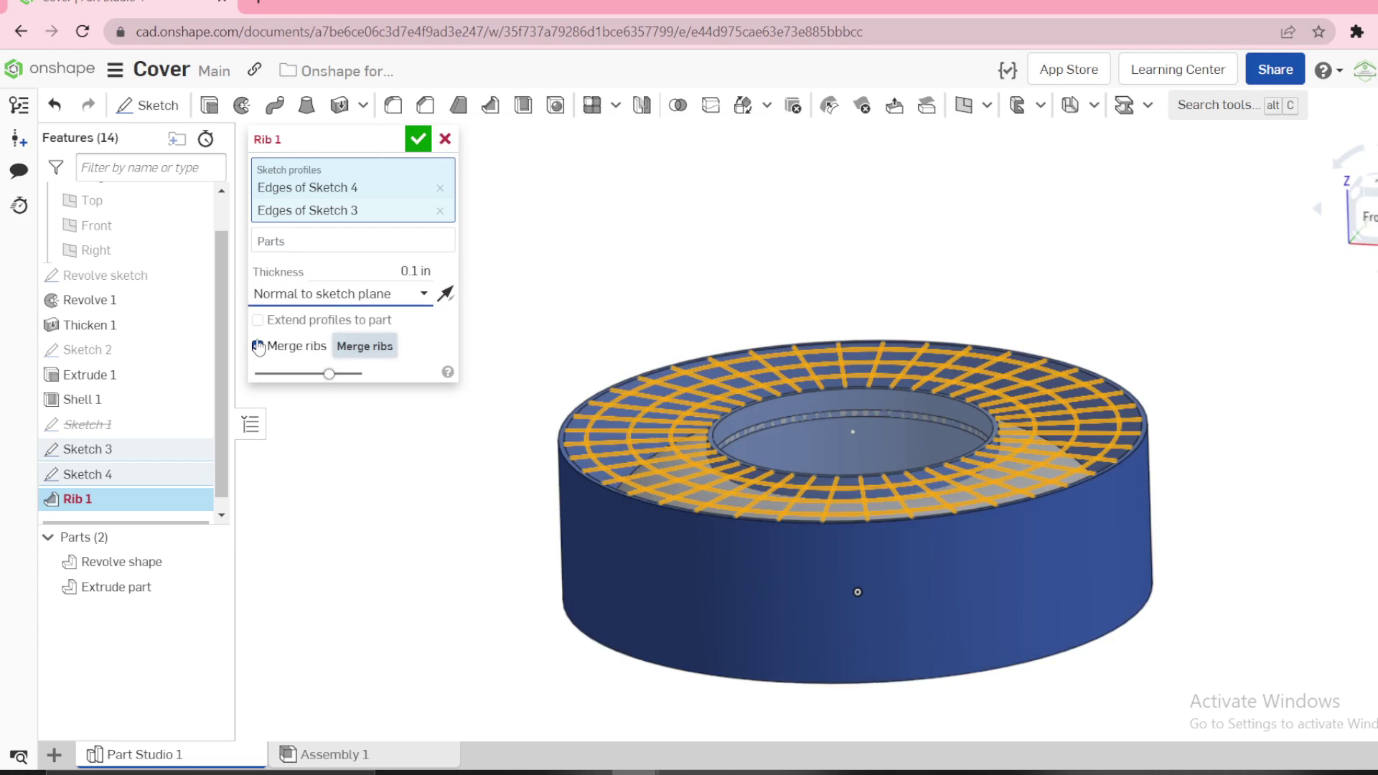
- Apply the ribs to the extruded ring part with Merge ribs turned on, and accept Rib 1
left_click(288, 244)
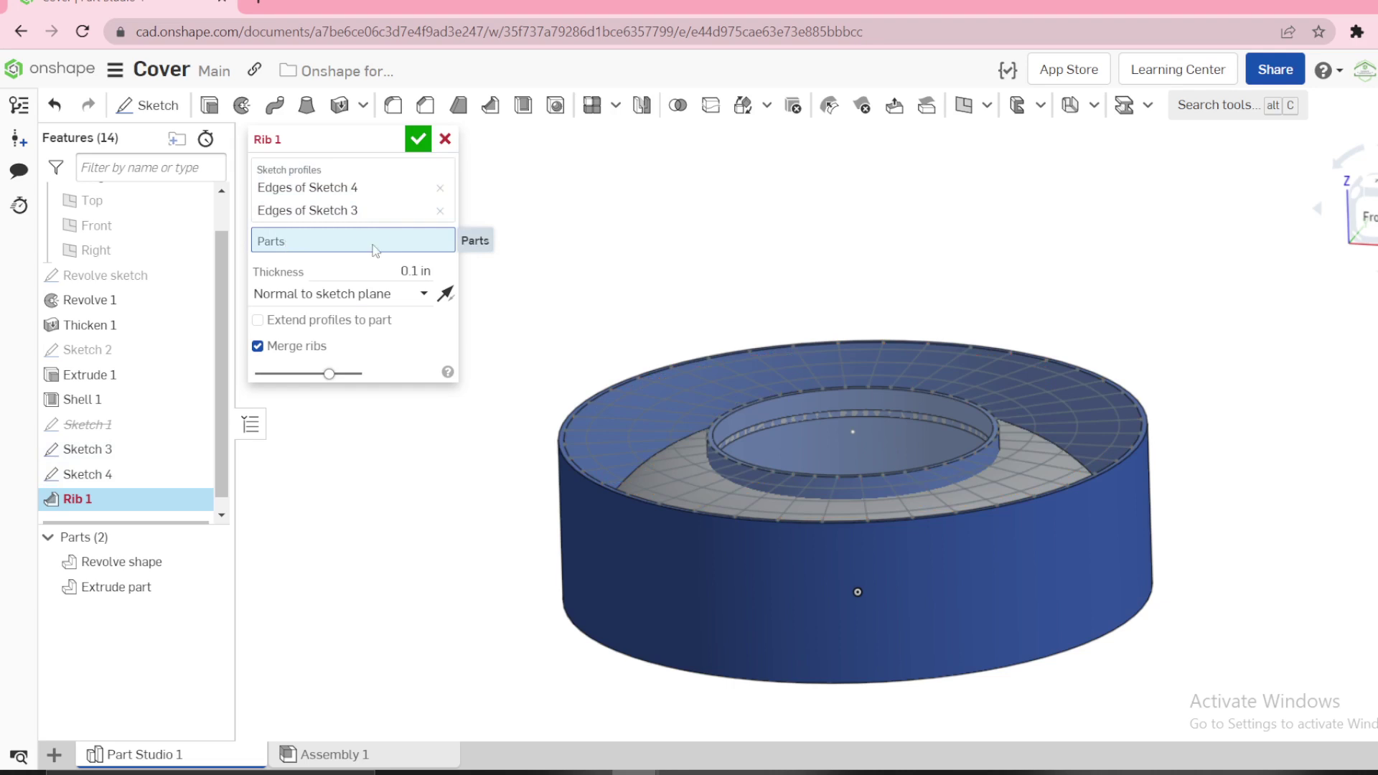
left_click(614, 556)
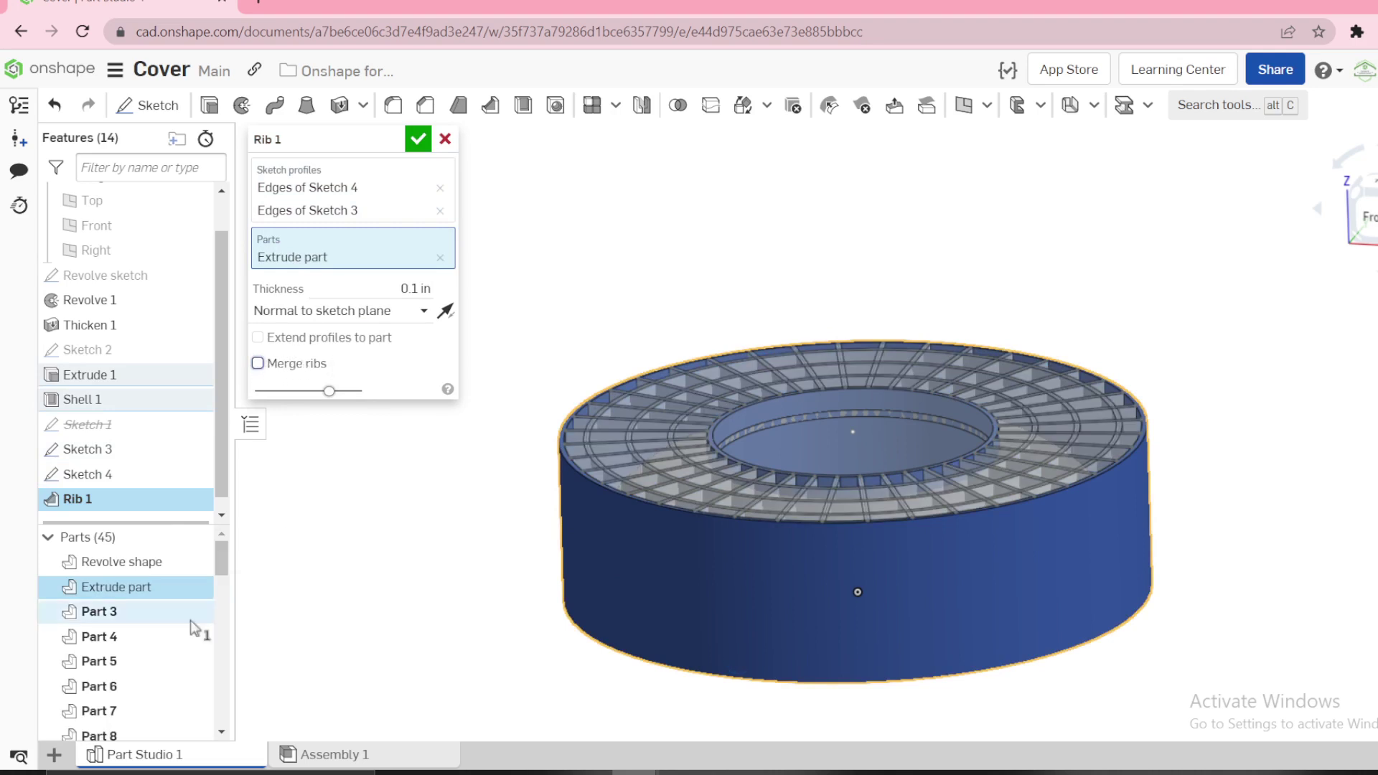
scroll(117, 647, "down", 6)
scroll(118, 647, "down", 8)
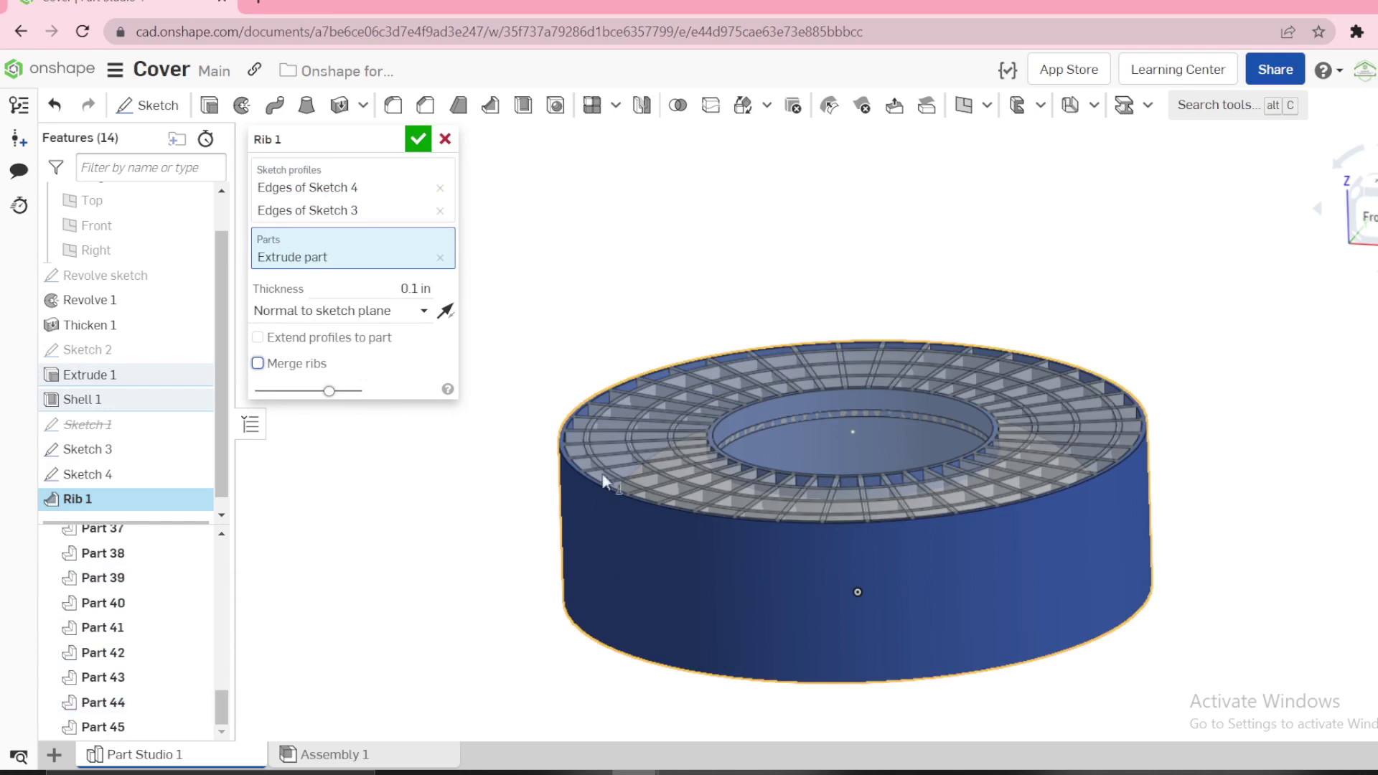
scroll(208, 641, "up", 3)
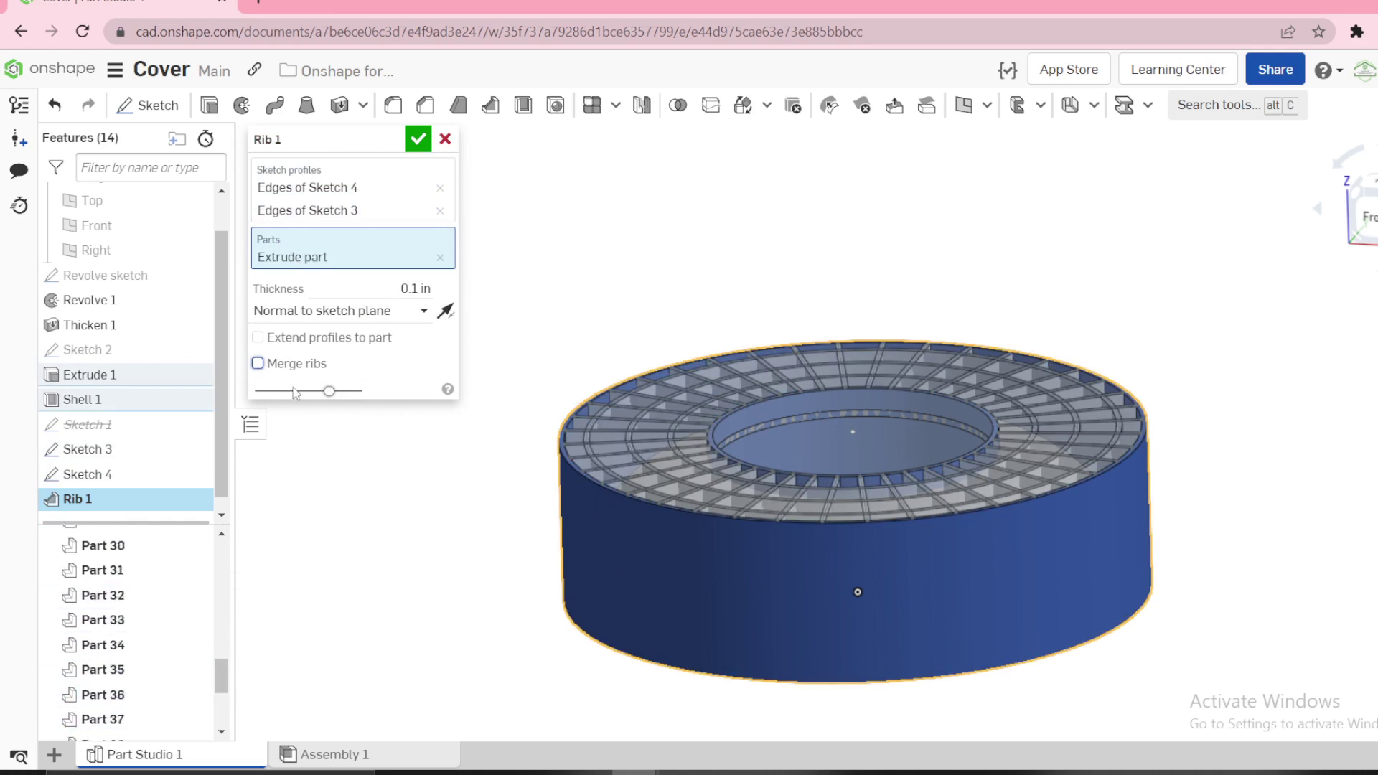
left_click(260, 364)
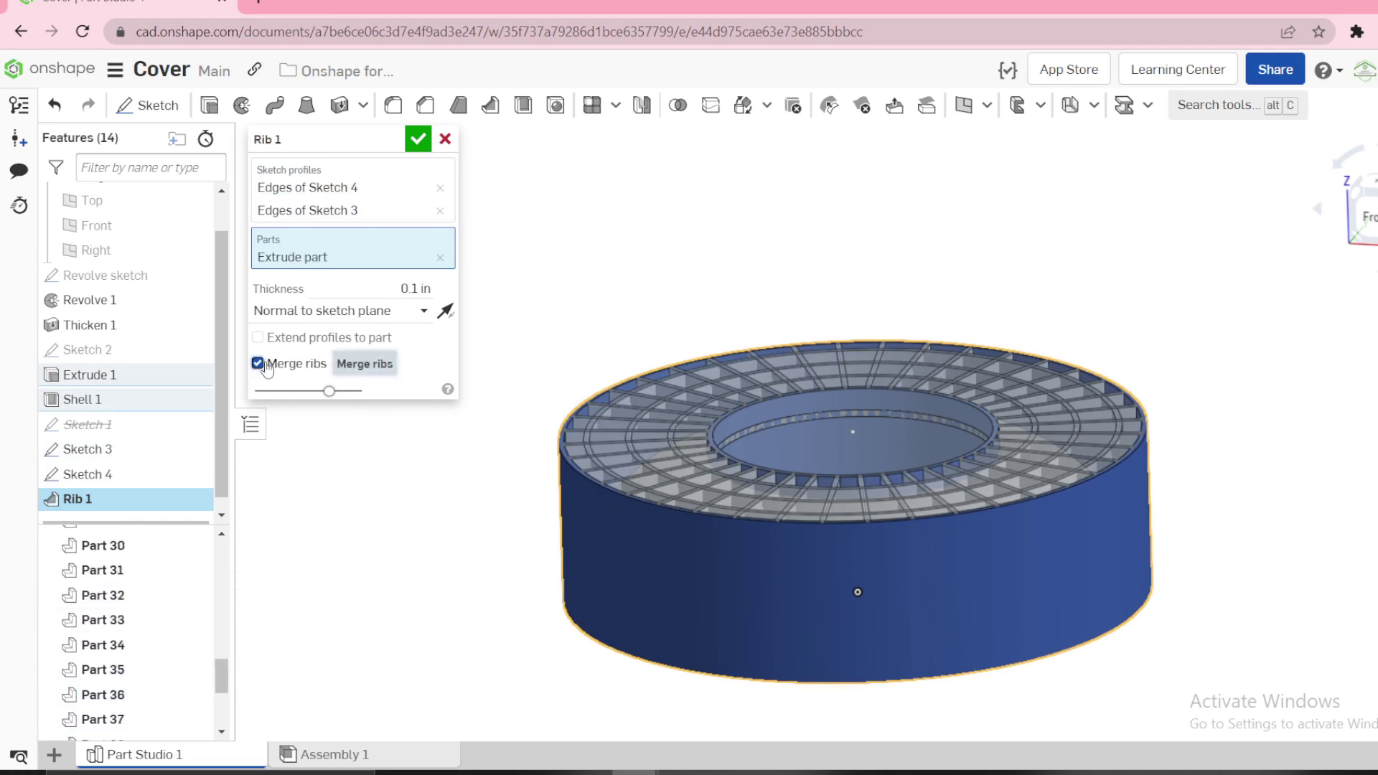
left_click(417, 138)
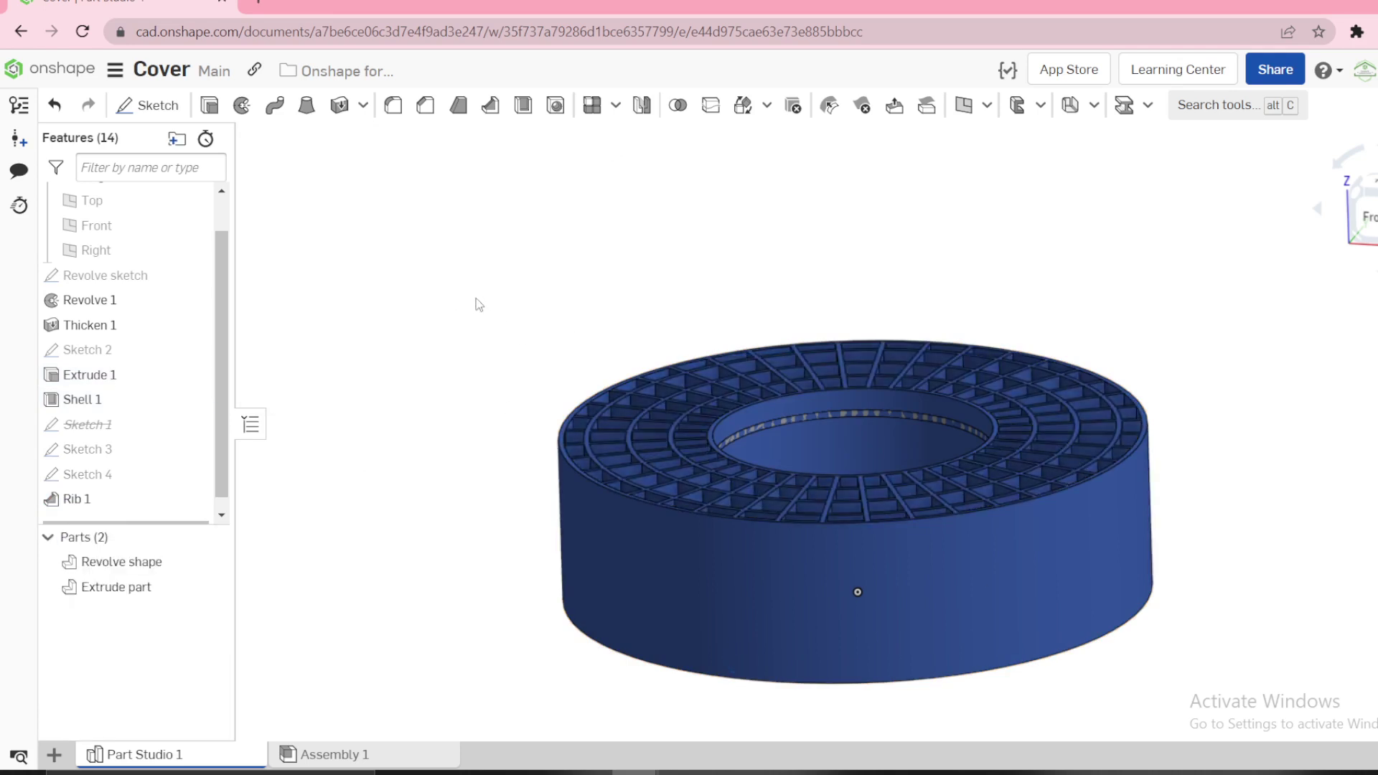
right_click_drag(484, 300, 489, 373)
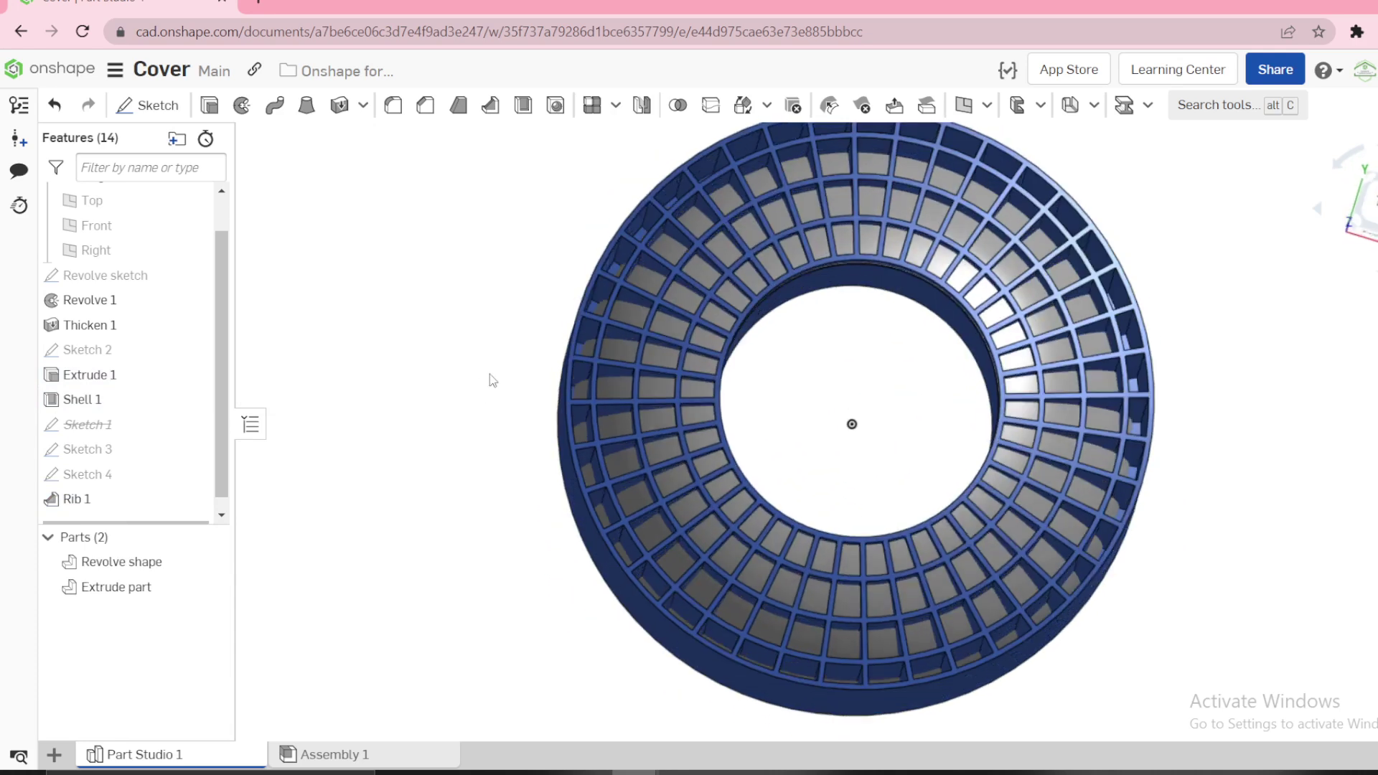
key("alt+Tab")
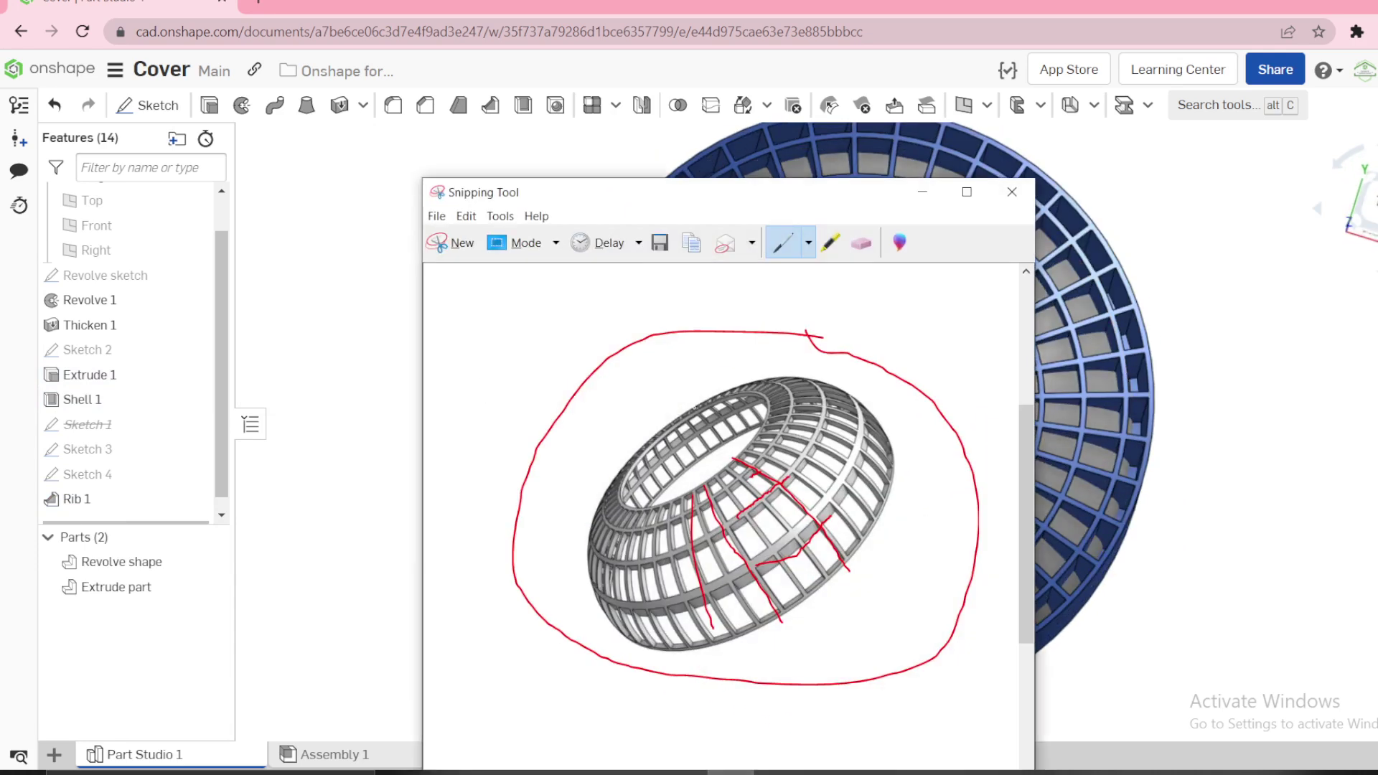
left_click_drag(630, 202, 269, 142)
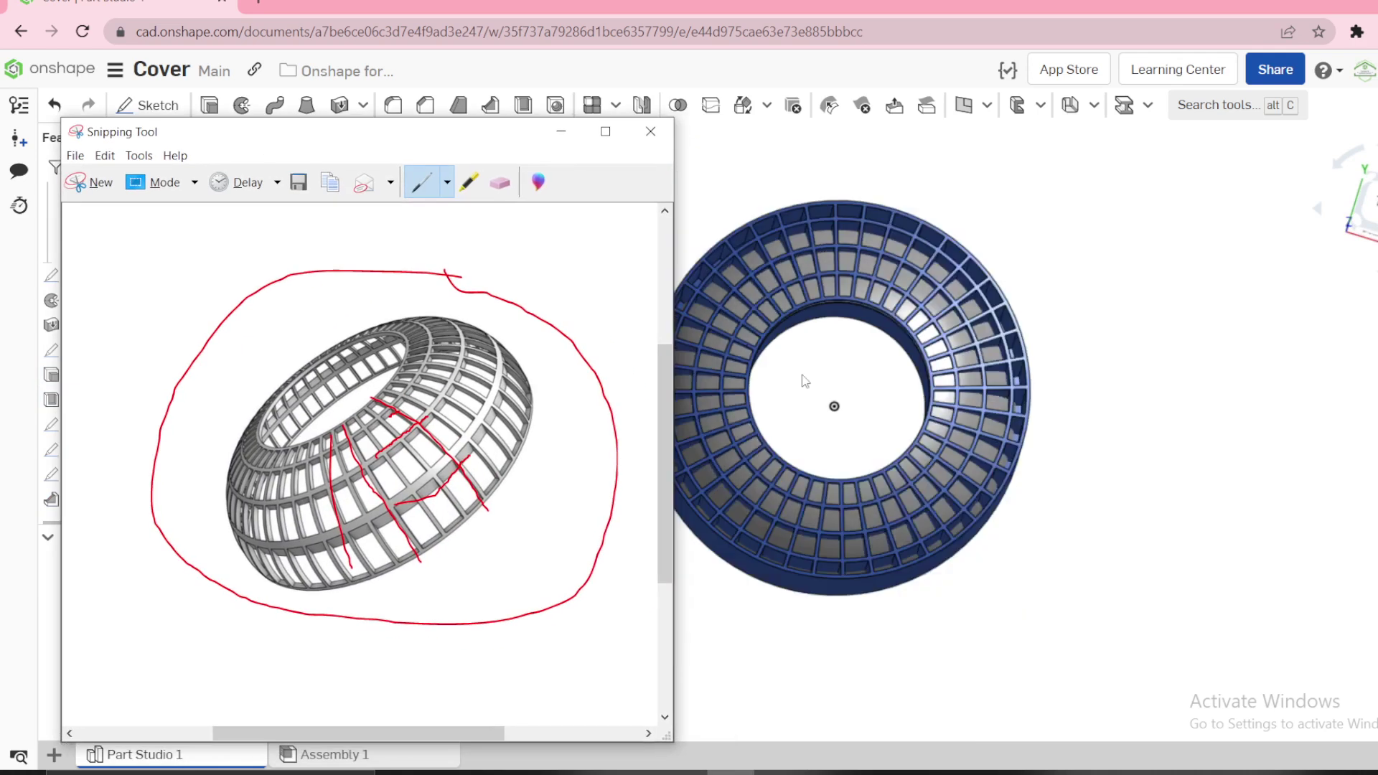
scroll(851, 365, "up", 5)
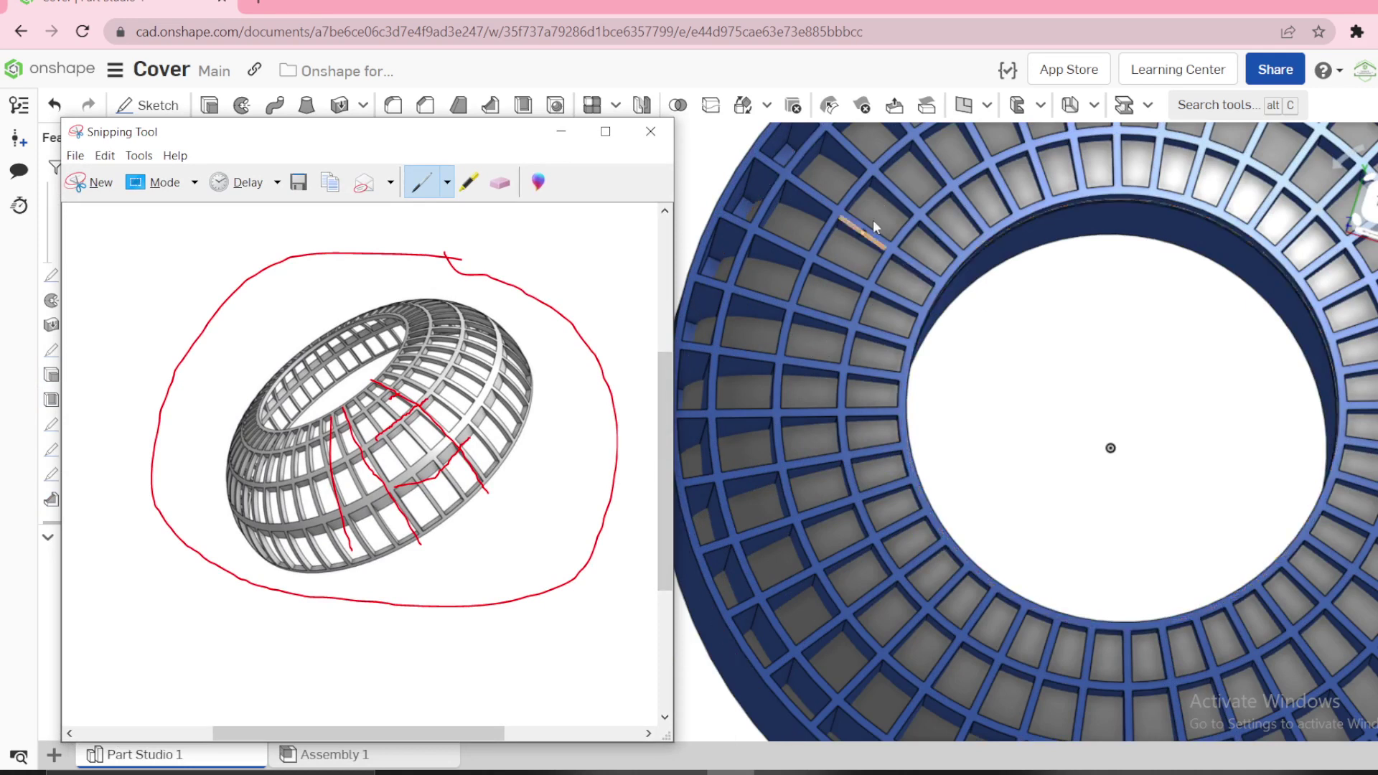
scroll(867, 183, "up", 5)
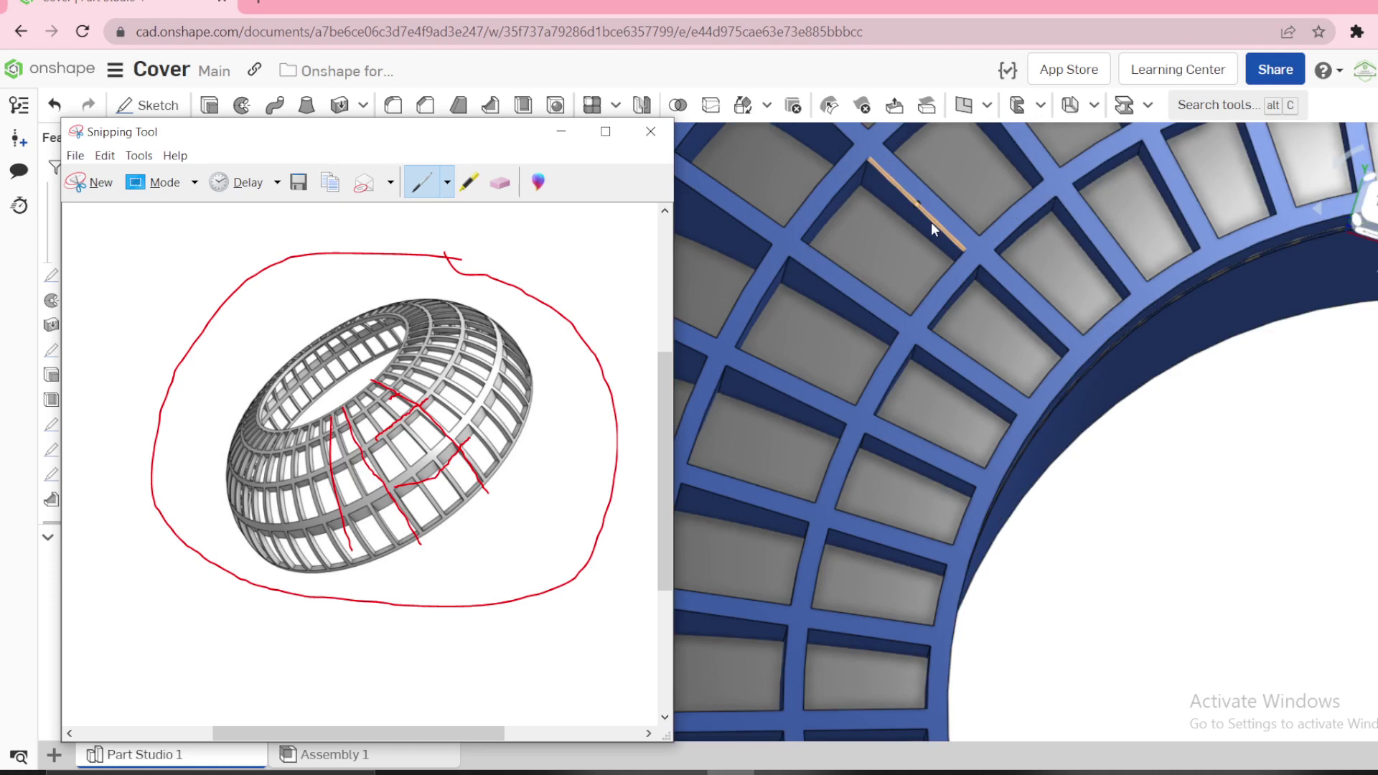
left_click(562, 131)
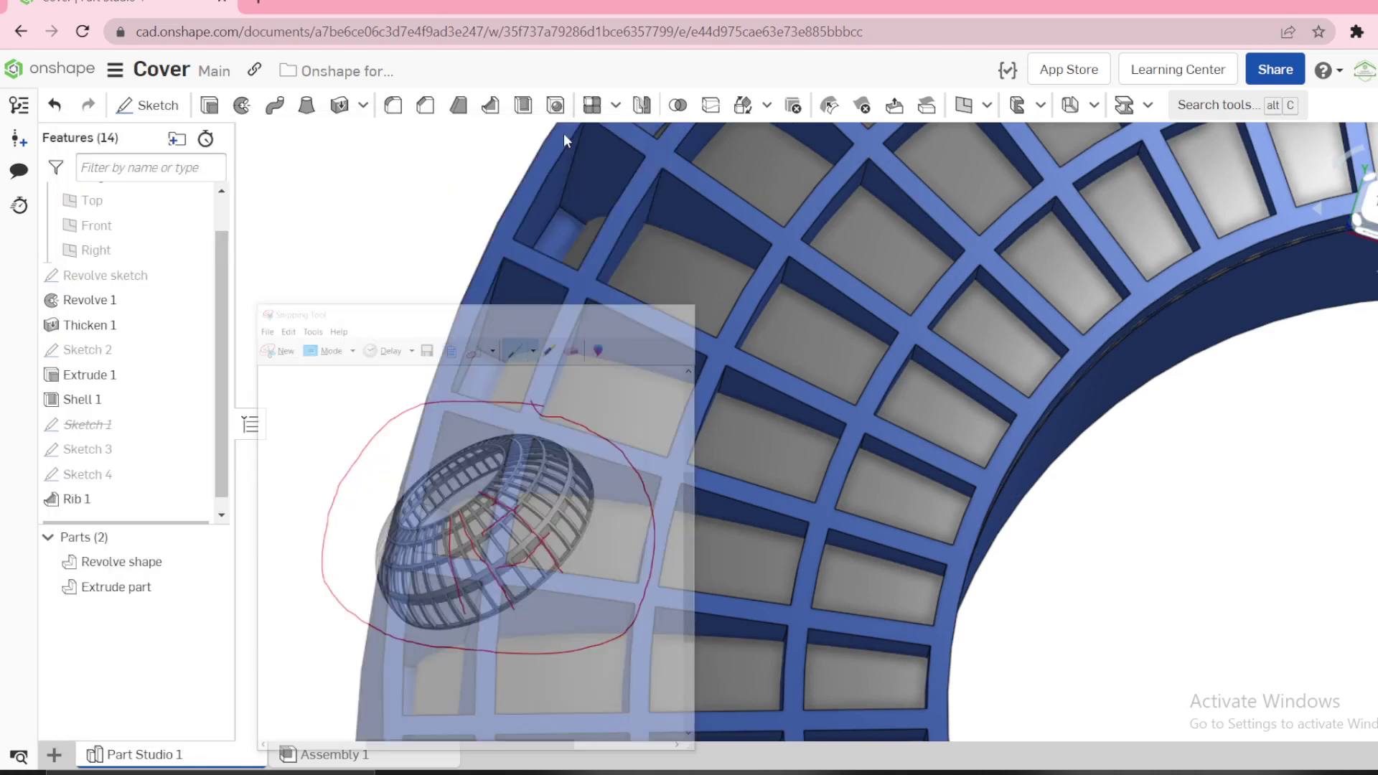
key("f")
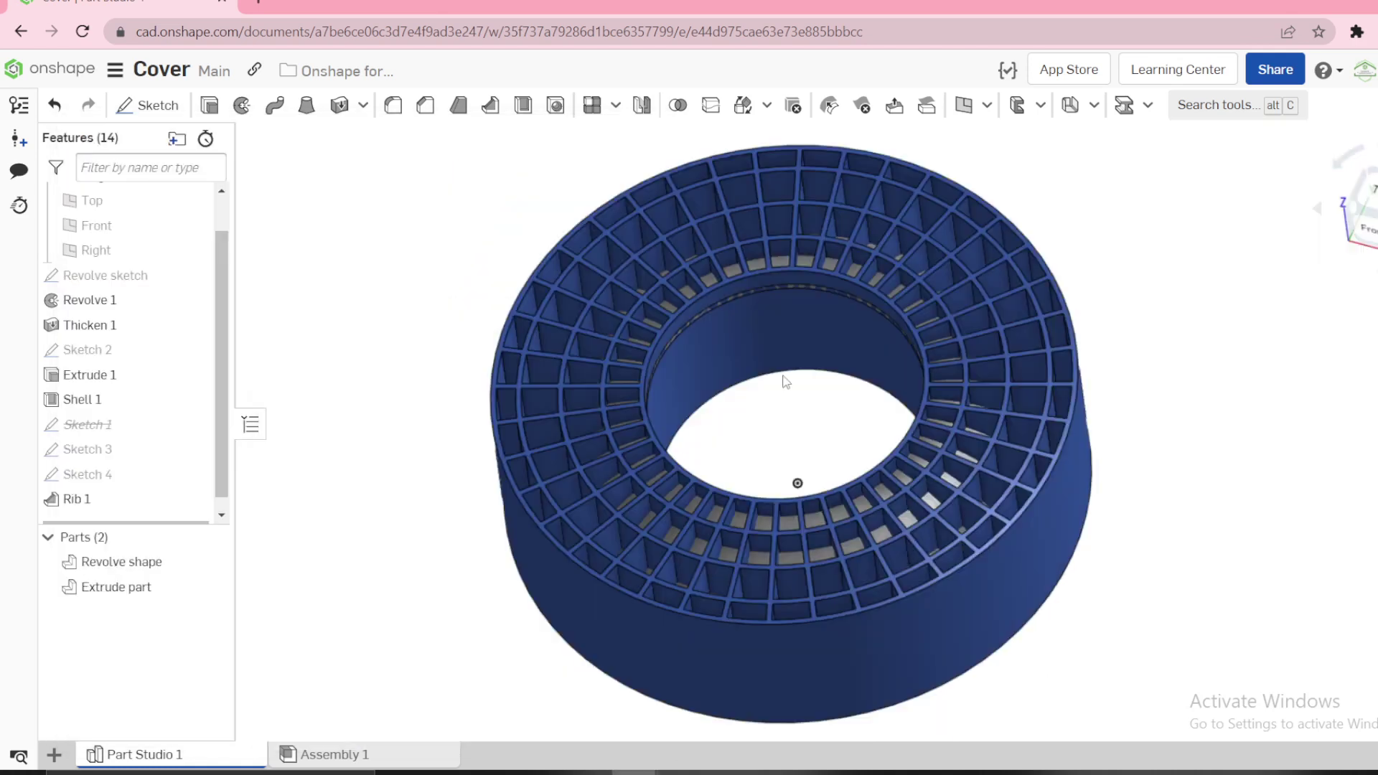
- Start a Boolean with the Revolve shape and the ribbed Extrude part as tools
left_click(681, 112)
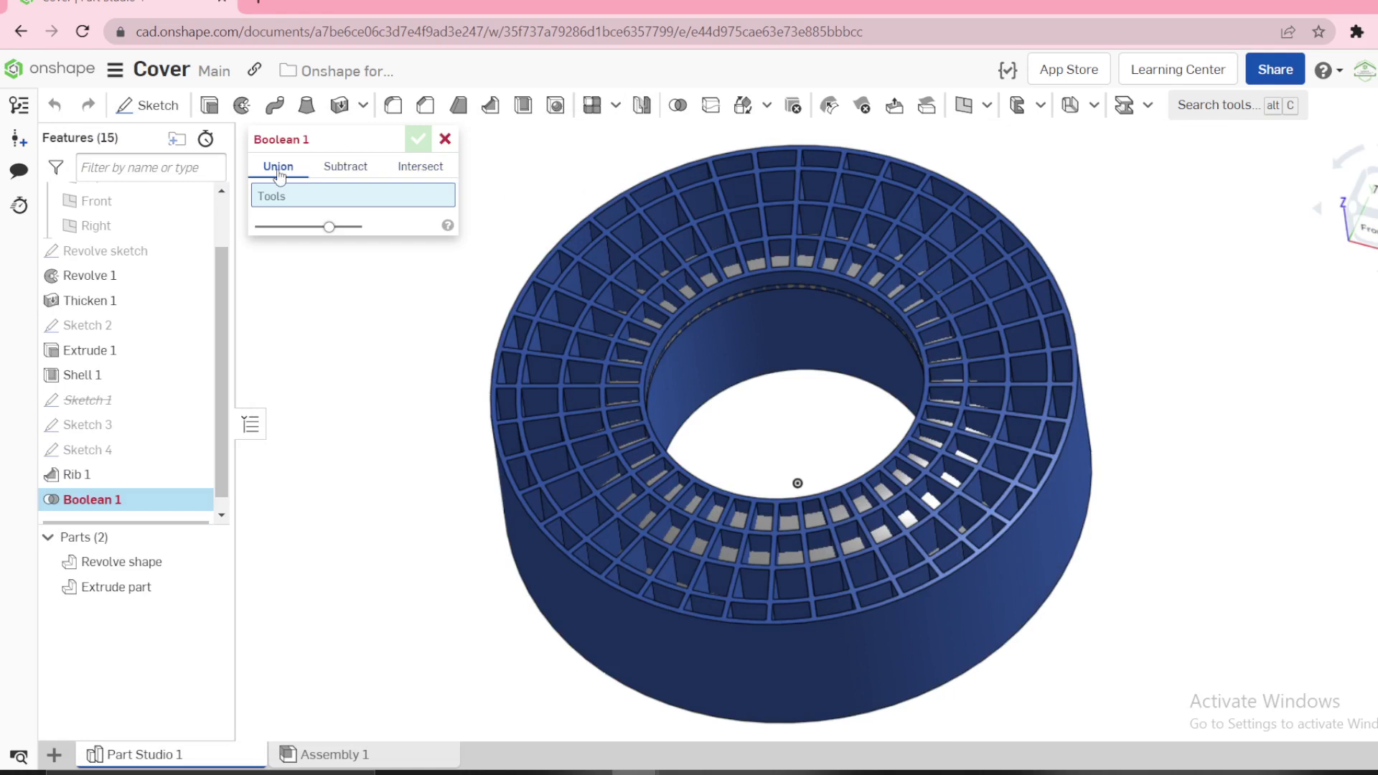
left_click(121, 563)
left_click(110, 586)
left_click(110, 586)
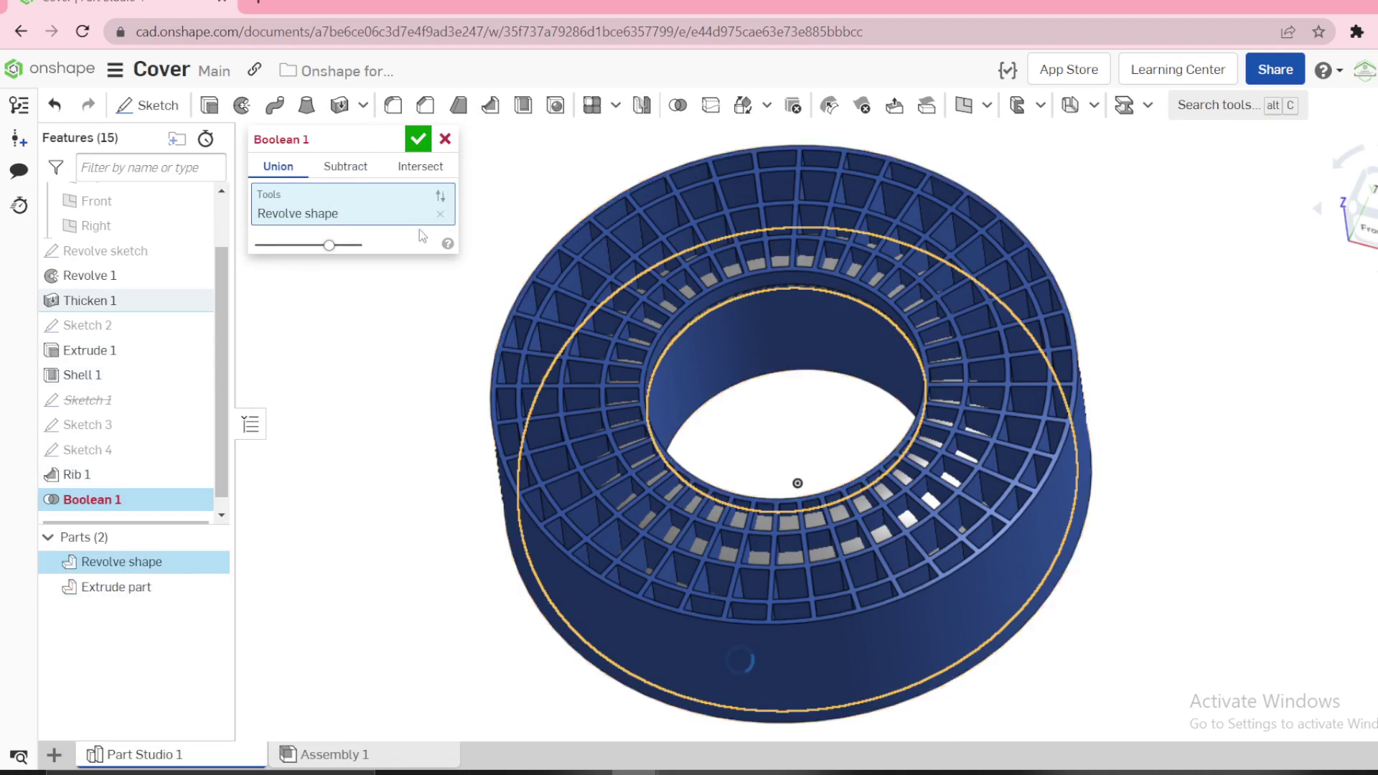
left_click(126, 590)
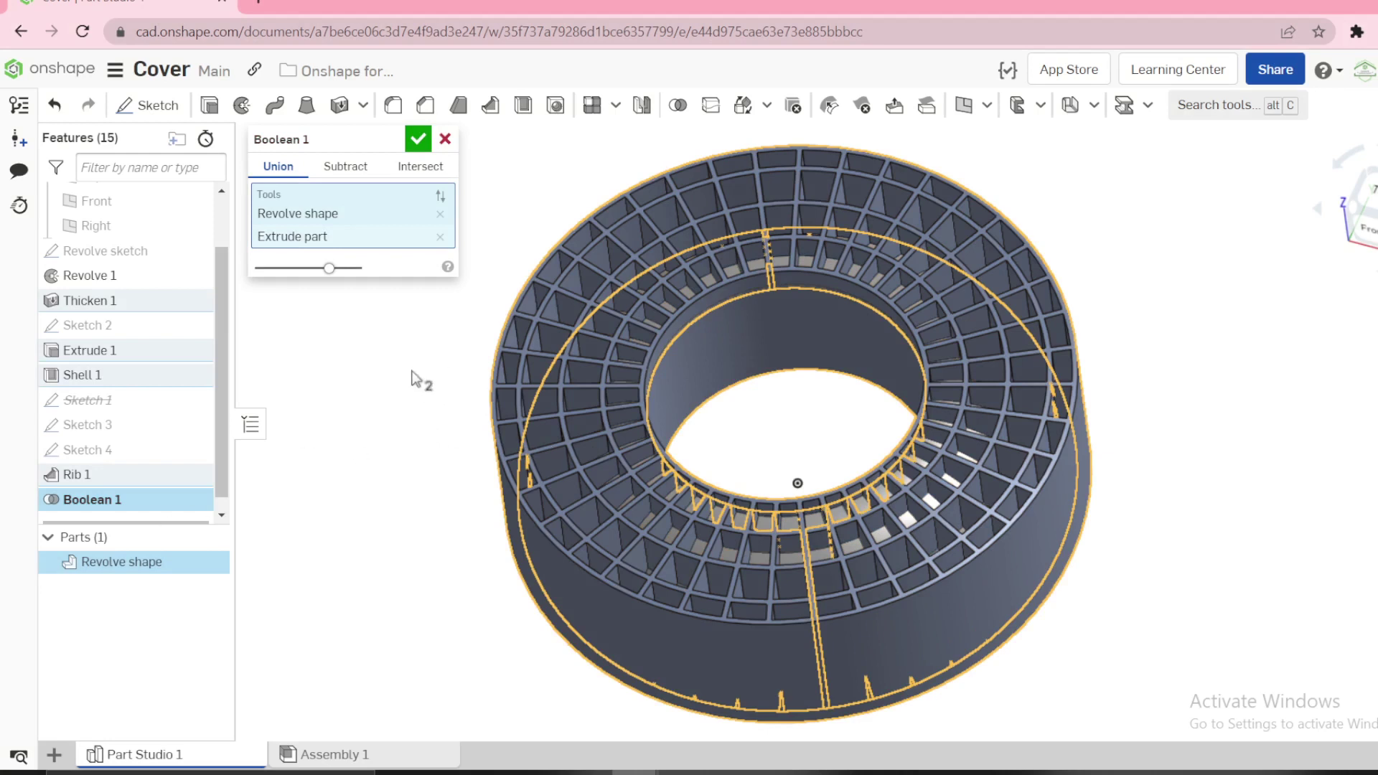
mouse_move(413, 376)
right_mouse_down()
mouse_move(421, 424)
mouse_move(431, 384)
right_mouse_up()
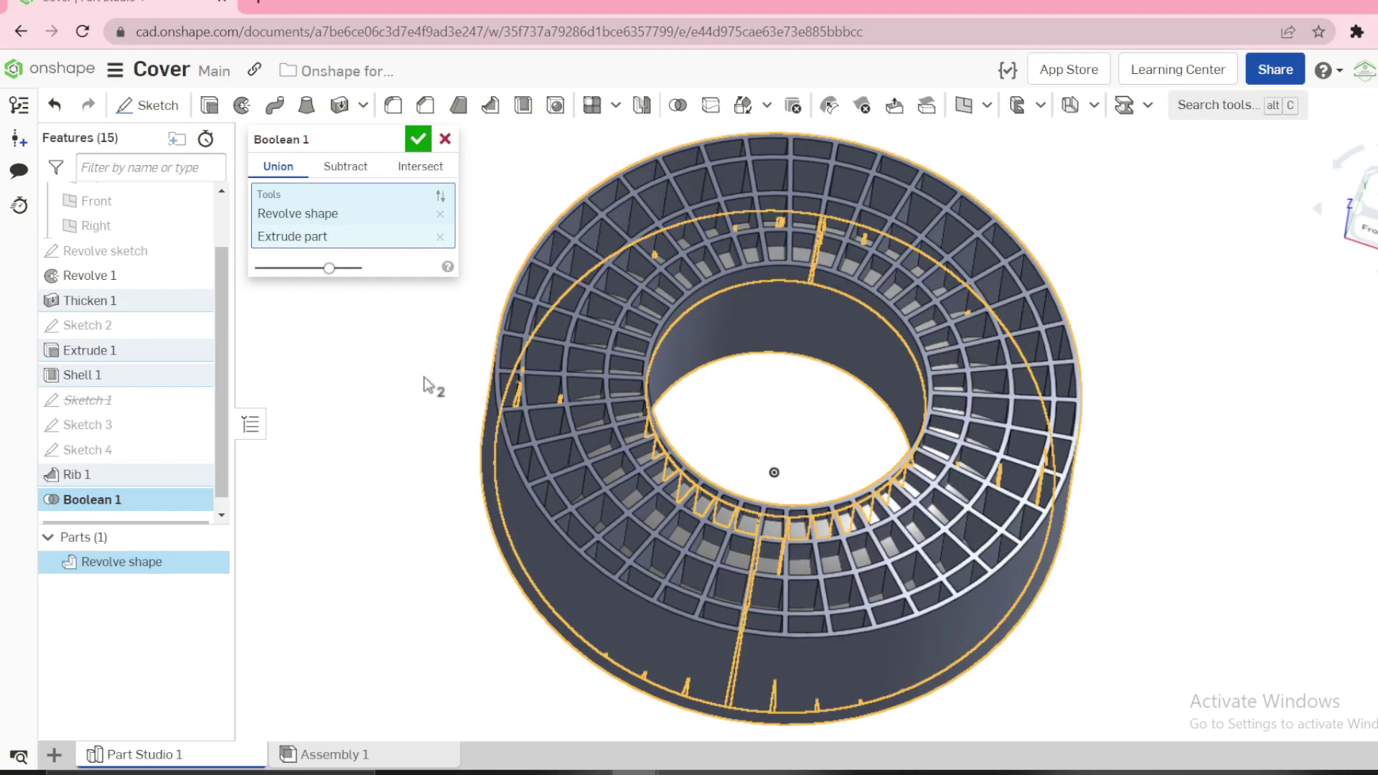
- Set the Boolean type to Intersect and accept Boolean 1
left_click(346, 167)
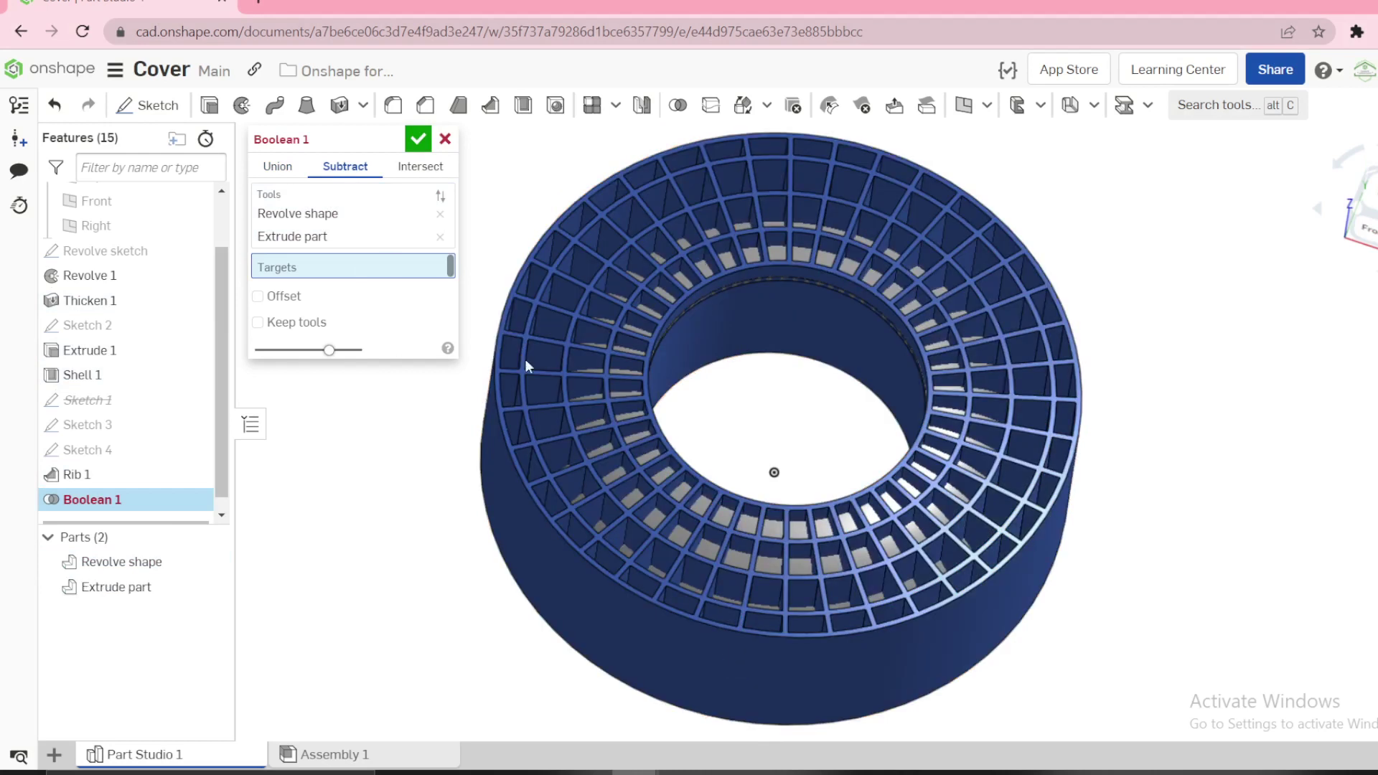
left_click(421, 167)
scroll(644, 316, "up", 5)
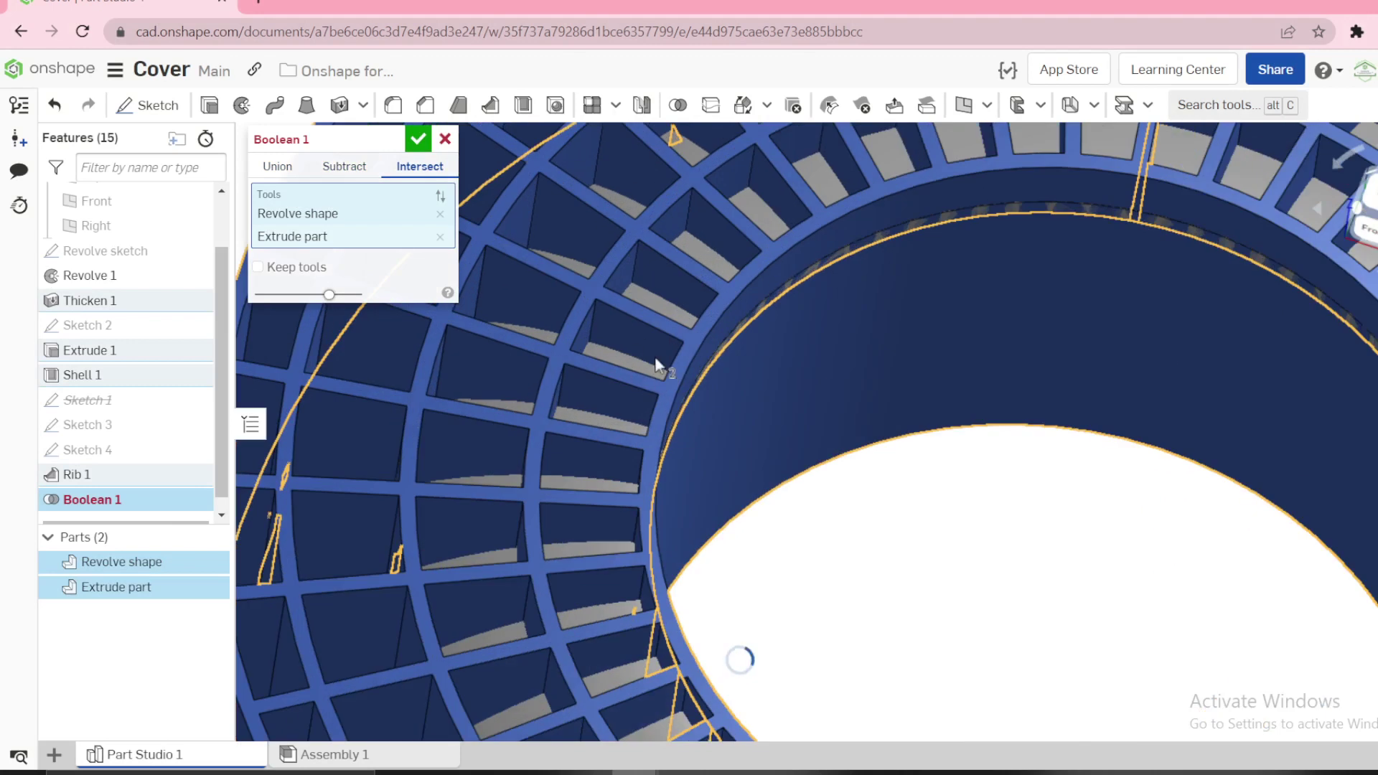
scroll(654, 356, "down", 6)
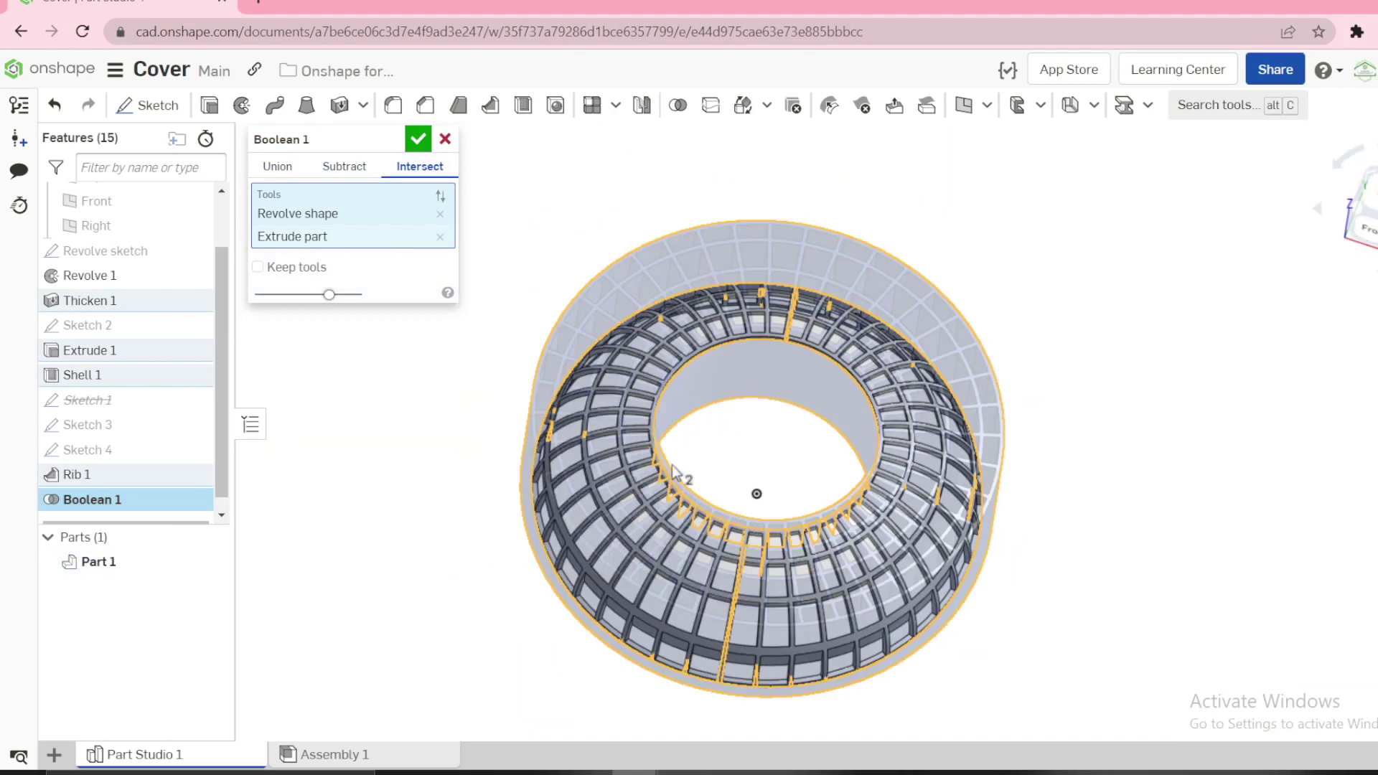
scroll(653, 428, "up", 5)
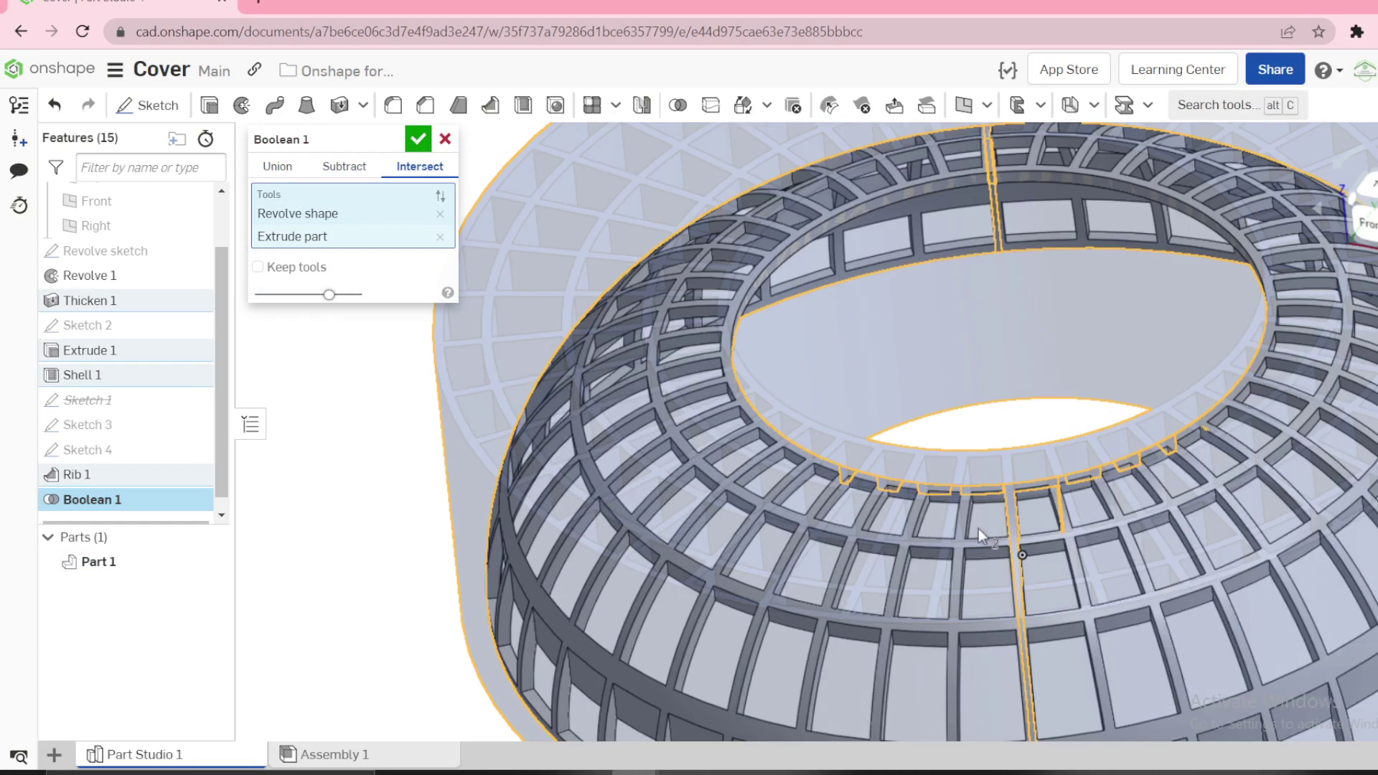
scroll(1364, 474, "down", 3)
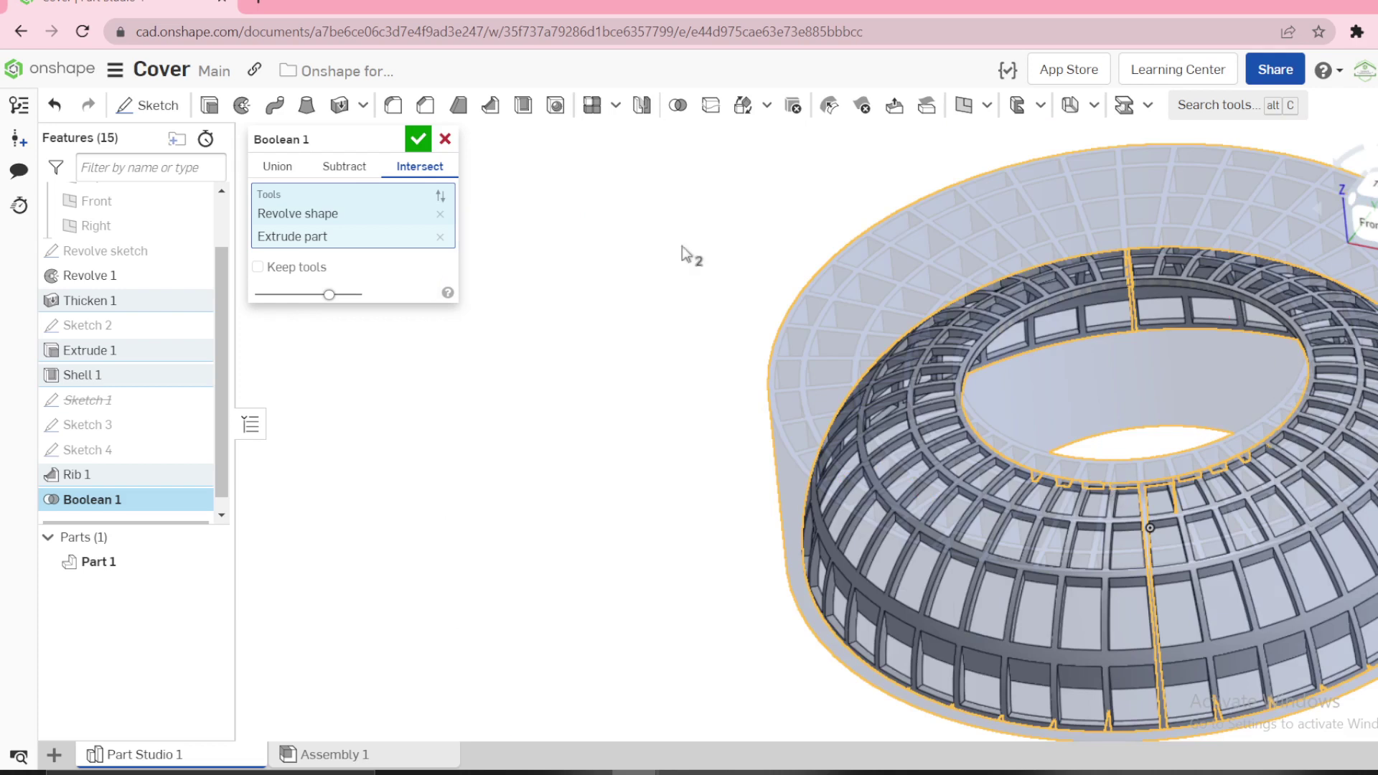
left_click(418, 138)
scroll(933, 370, "down", 3)
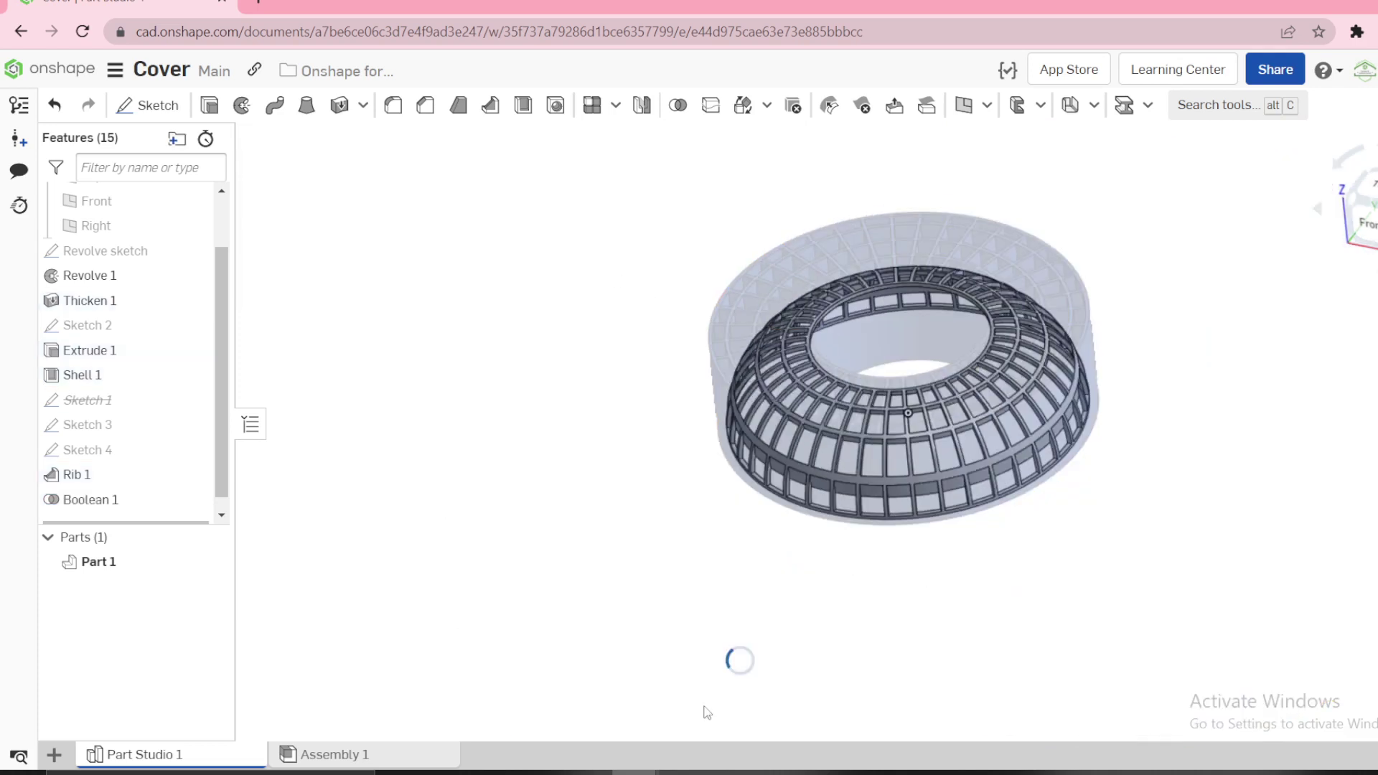
scroll(1063, 373, "up", 3)
scroll(1074, 381, "up", 2)
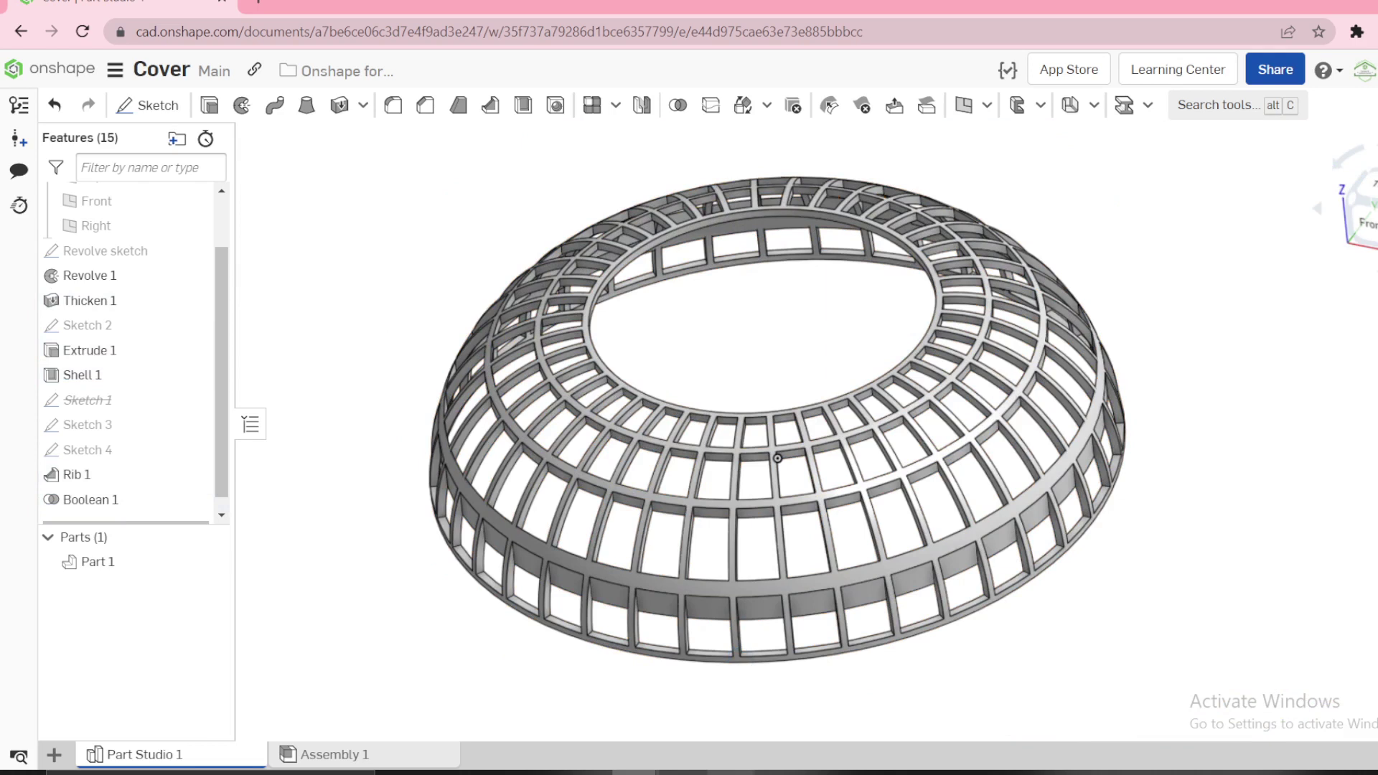
key("alt+Tab")
key("alt+Tab")
scroll(846, 319, "down", 3)
right_click_drag(750, 361, 1005, 323)
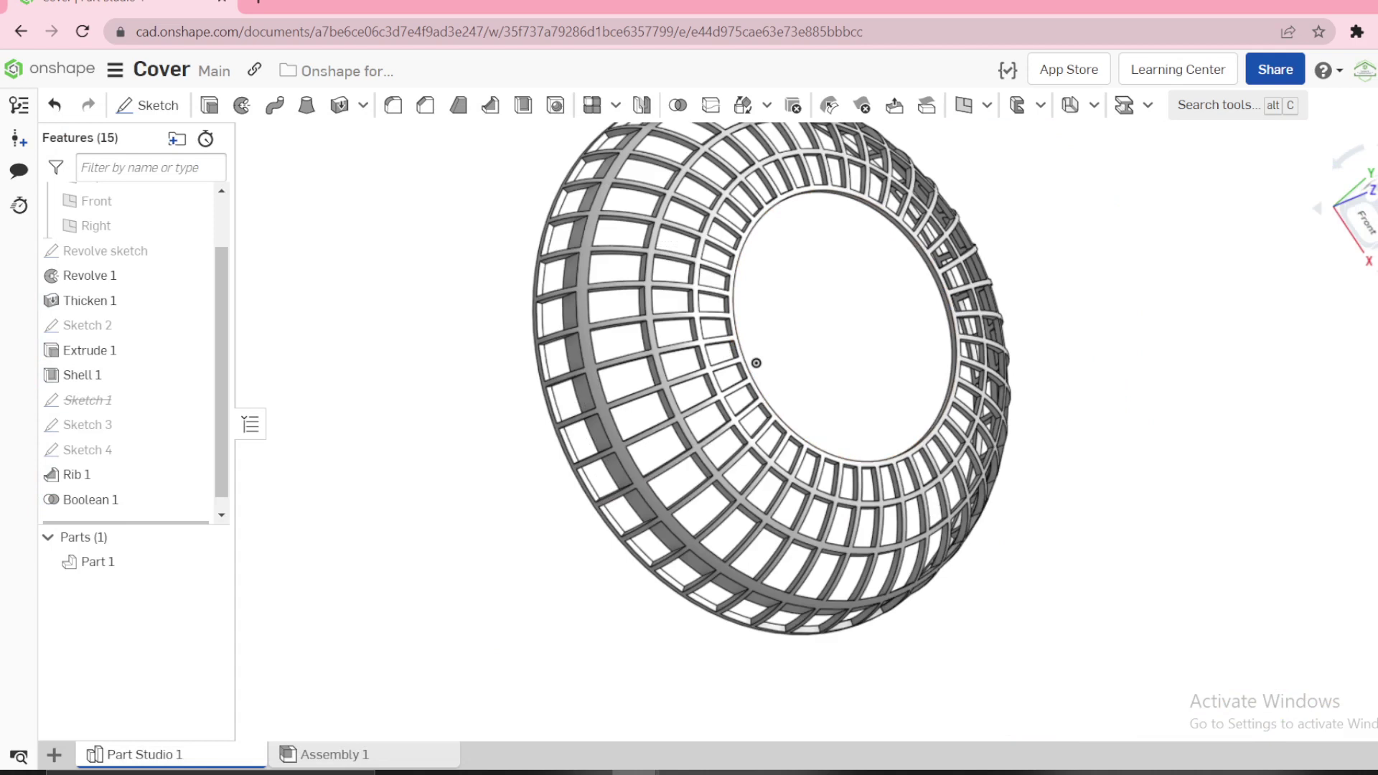